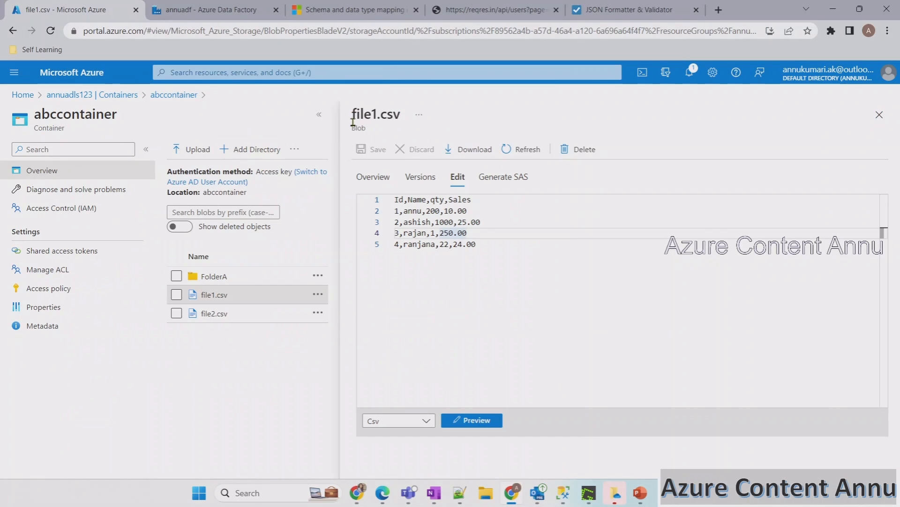
Review the header and rows of file1.csv in abccontainer and preview the file as a table
drag(351, 117, 399, 117)
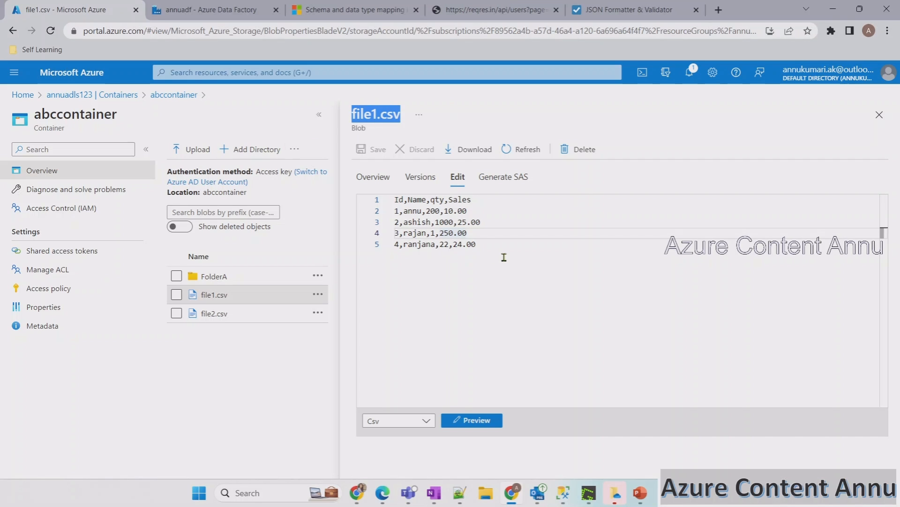
drag(503, 257, 394, 200)
click(491, 199)
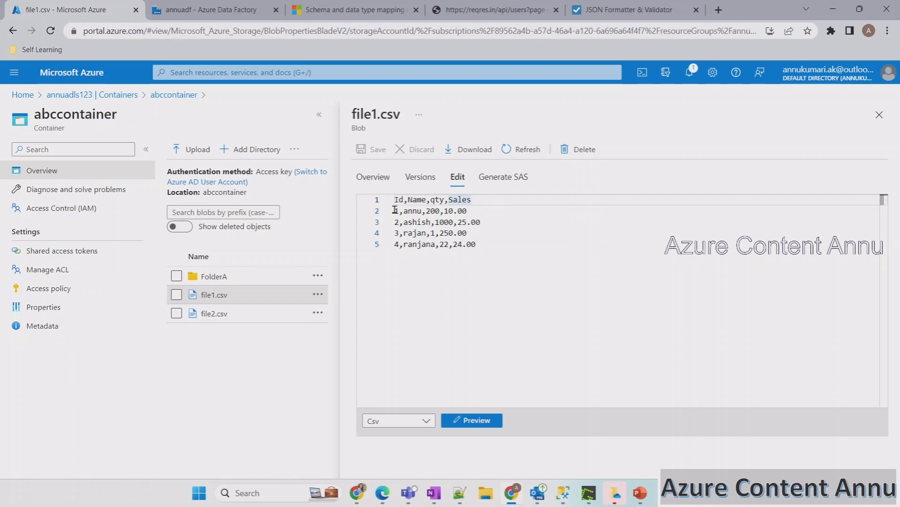
click(490, 419)
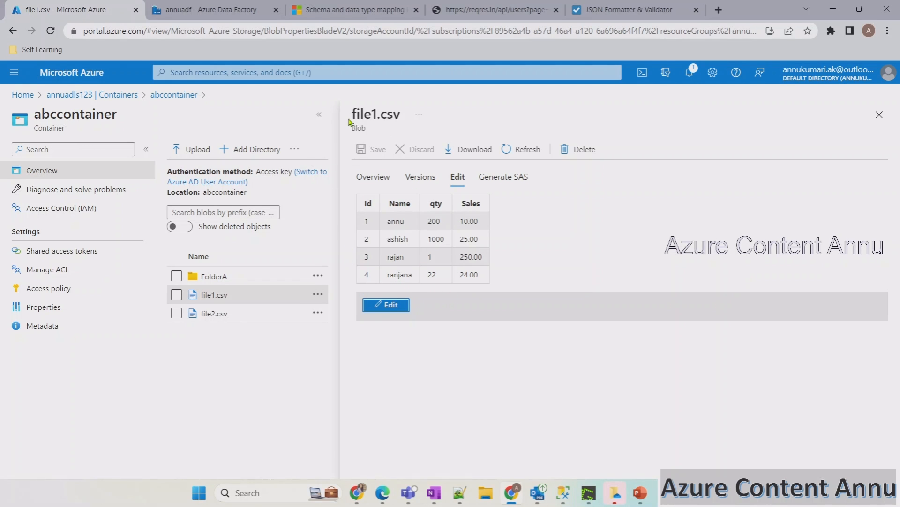
Switch to SQL Server Management Studio and run the select query on SinkTable1
click(565, 493)
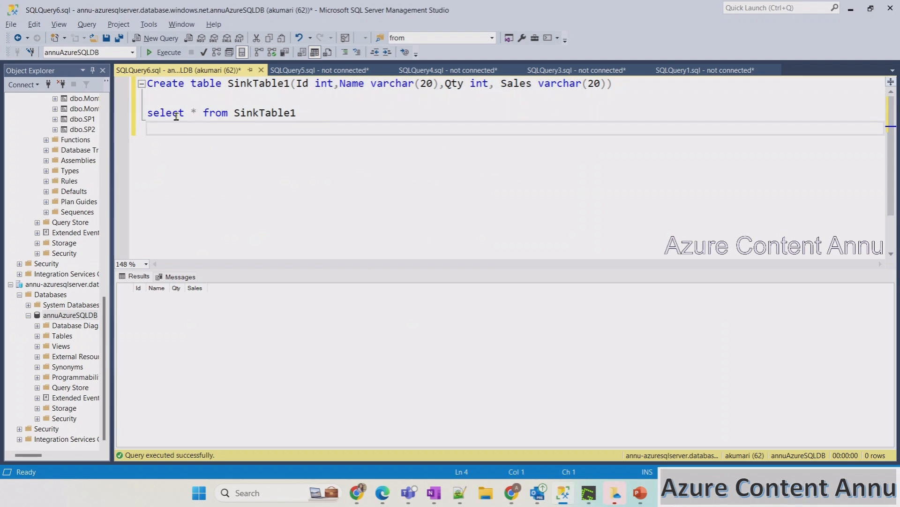
drag(234, 114, 297, 114)
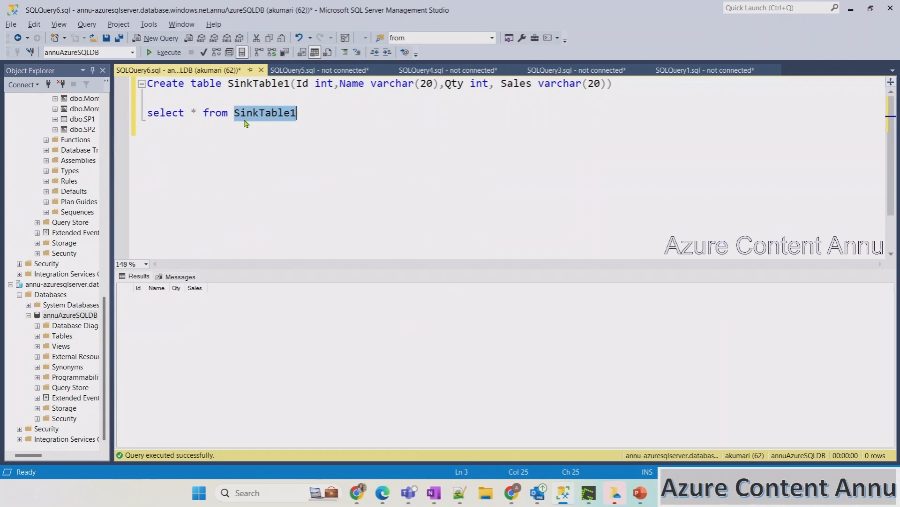
triple_click(244, 117)
click(165, 52)
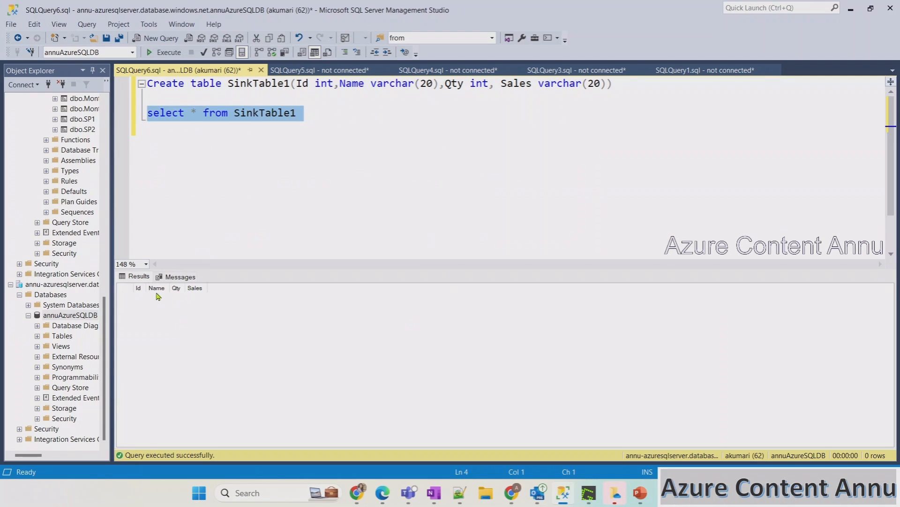
Compare the column headers of file1.csv in the Azure portal with the columns of SinkTable1 in SQL Server Management Studio
key(alt+Tab)
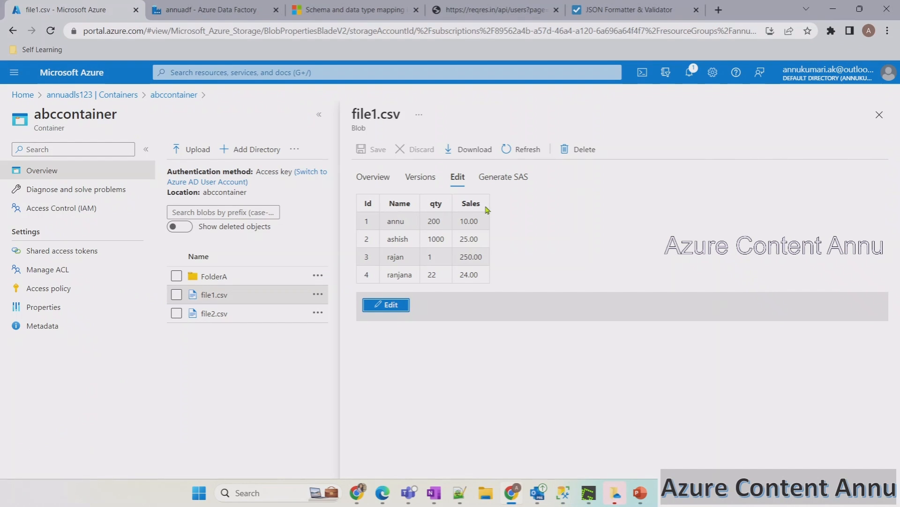
drag(429, 204, 442, 204)
click(499, 209)
key(alt+Tab)
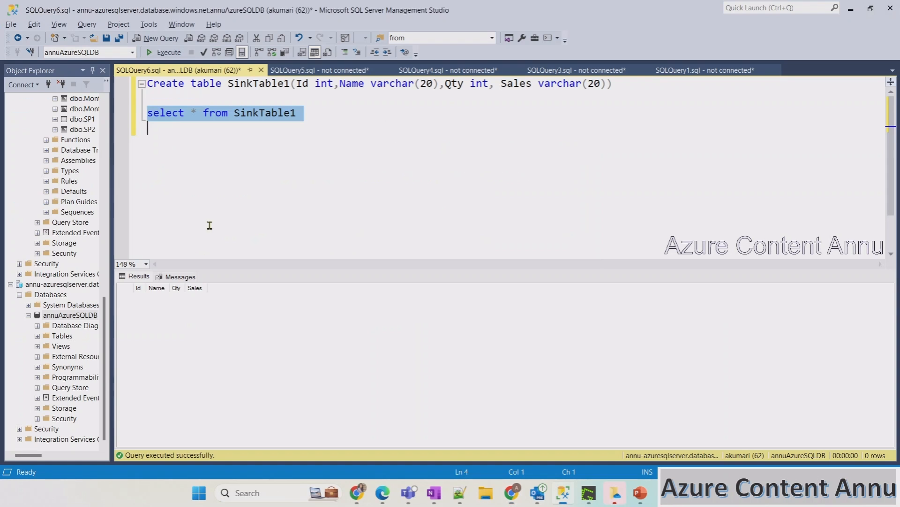
click(176, 292)
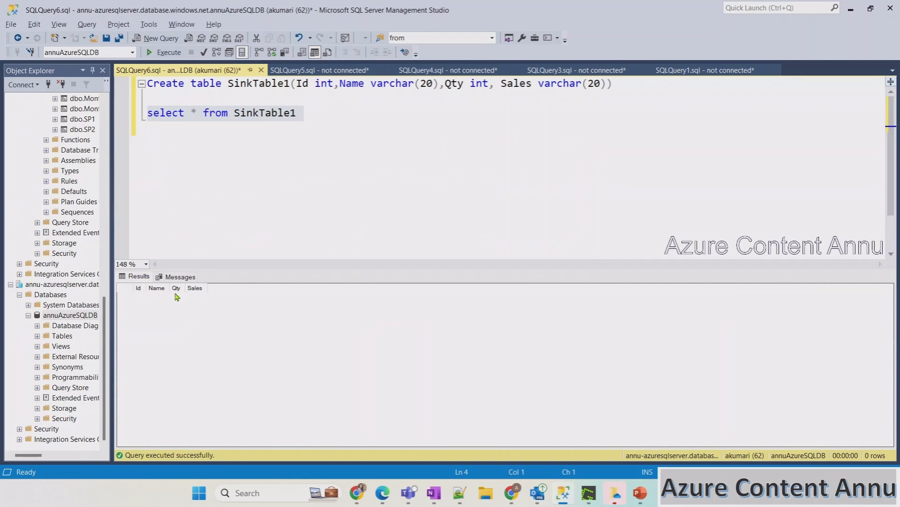
Switch to Azure Data Factory, search the activities for "cop" and add a Copy data activity to the pipeline31 canvas
key(alt+Tab)
key(ctrl+Tab)
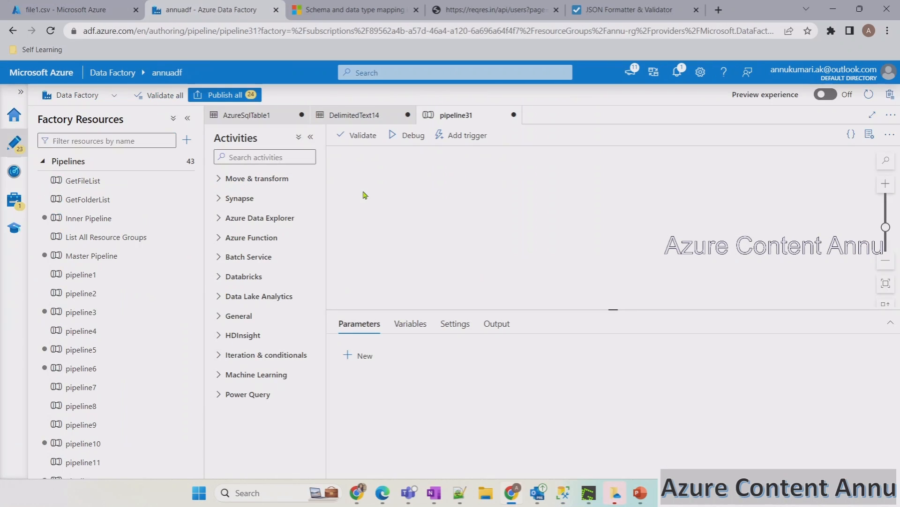
click(288, 161)
text(cop)
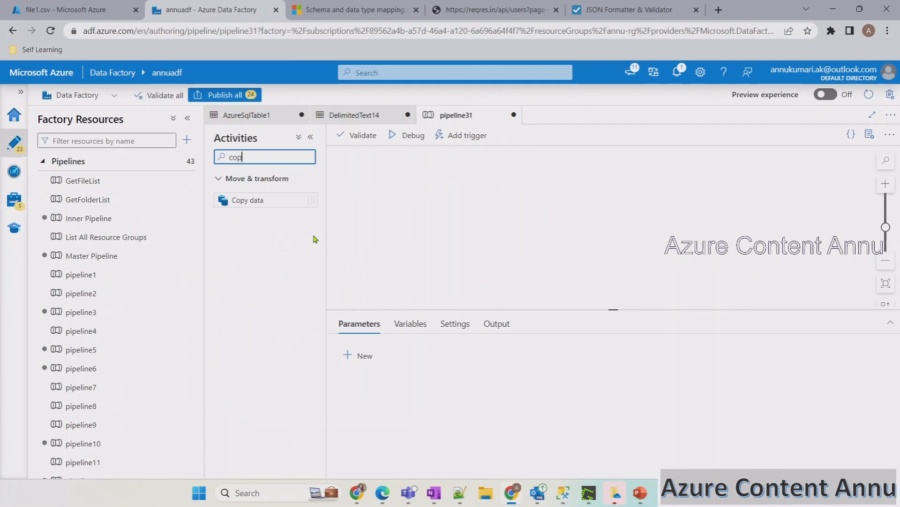
drag(277, 201, 399, 194)
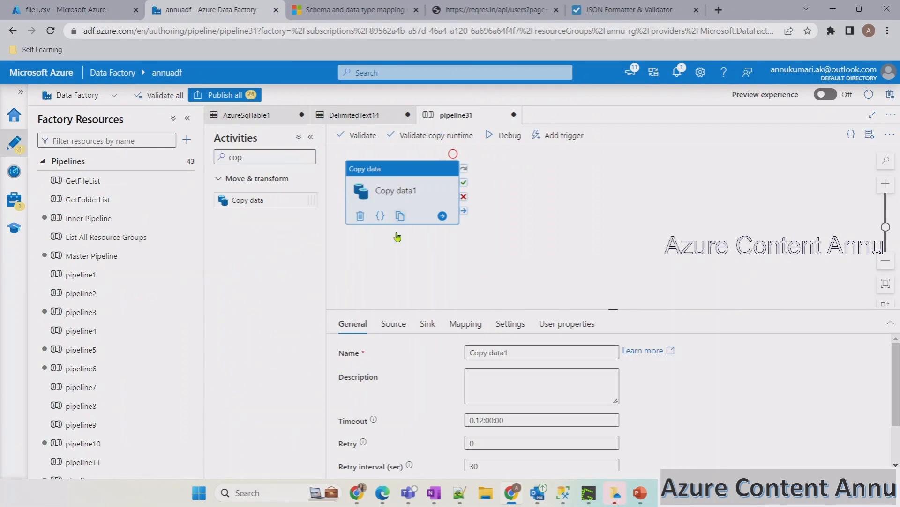
Check the Copy activity's source options, then preview the DelimitedText14 dataset and compare it with file1.csv in the storage container
click(393, 324)
click(481, 353)
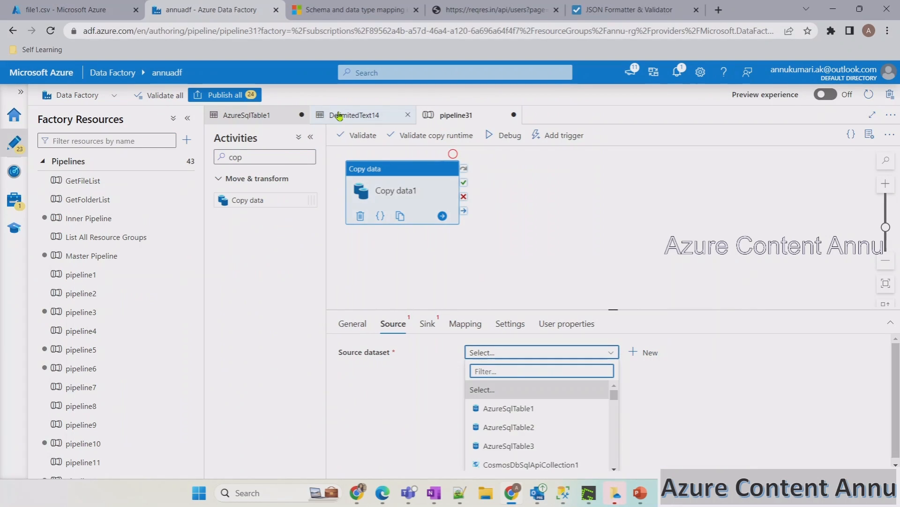
click(386, 118)
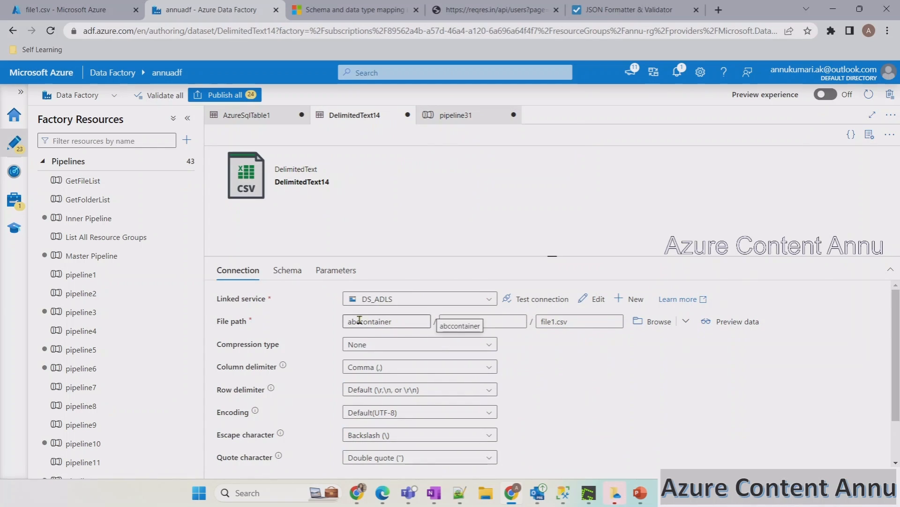
click(708, 320)
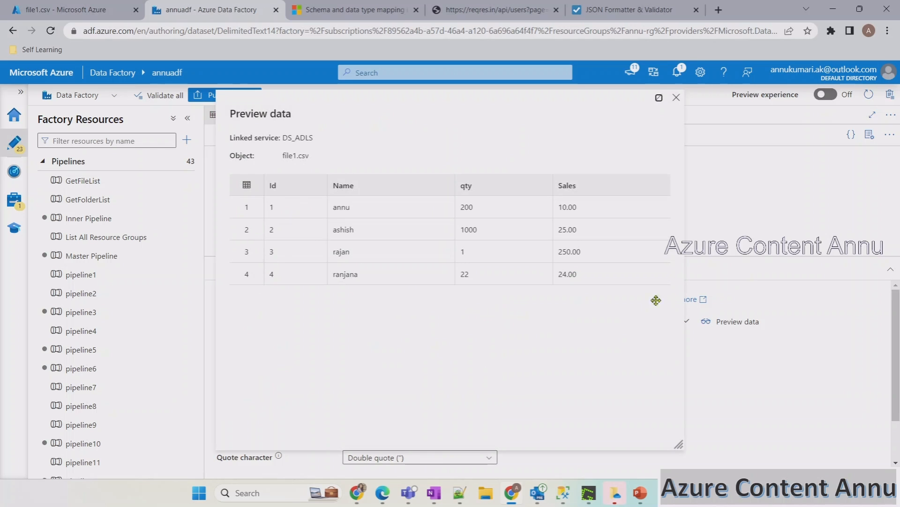
click(62, 10)
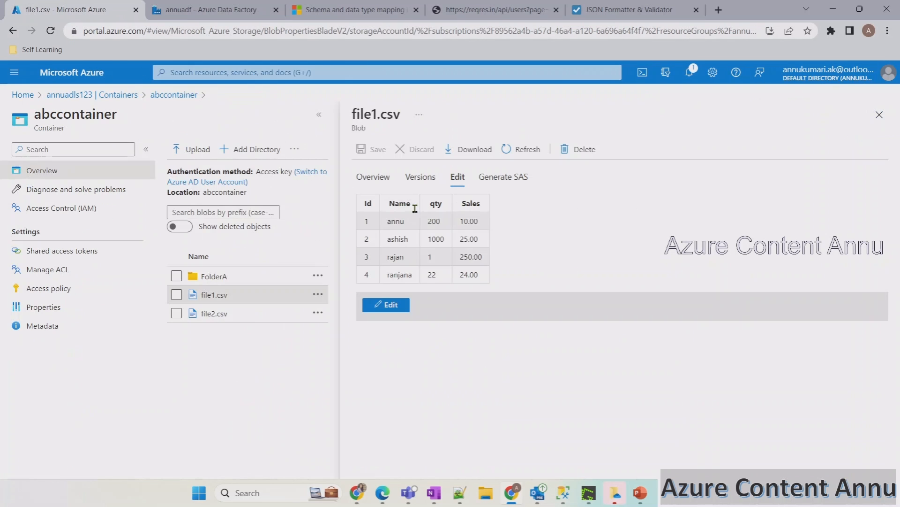
click(207, 10)
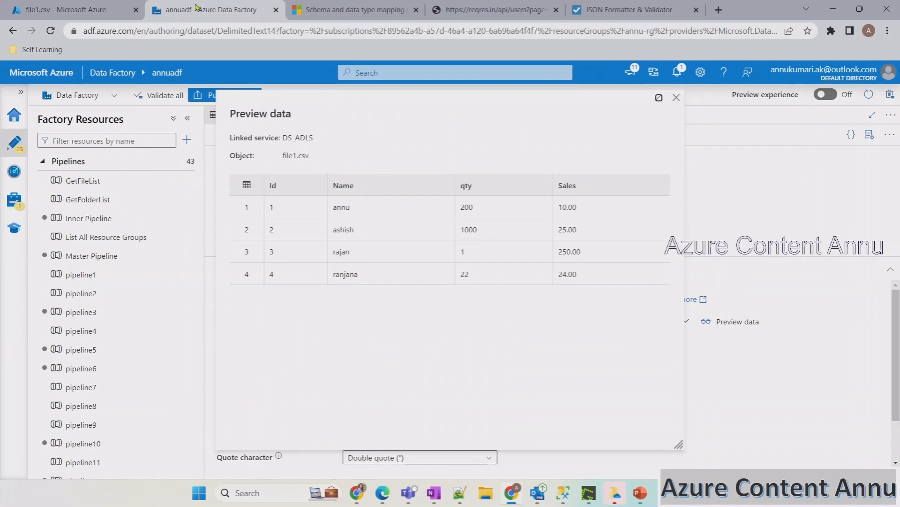
click(662, 108)
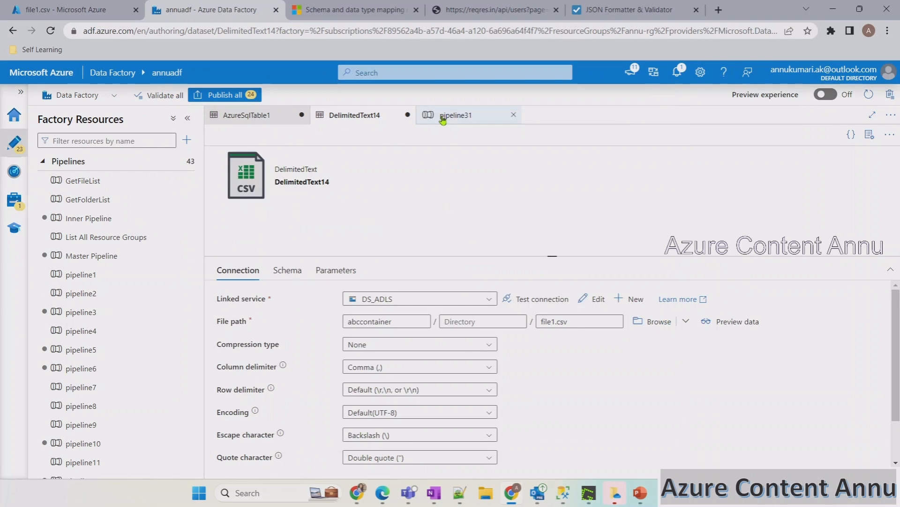
Rename the DelimitedText14 dataset as DS_SourceData in its properties
click(878, 137)
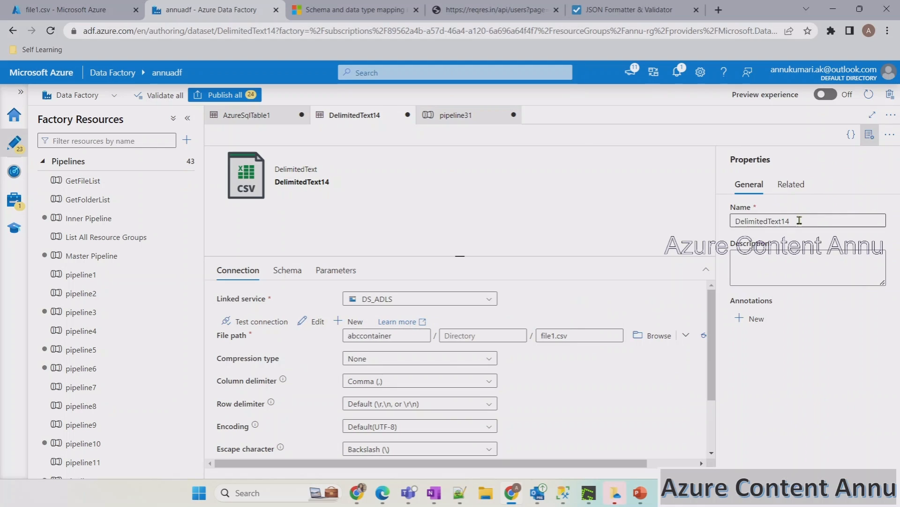
text(DS_)
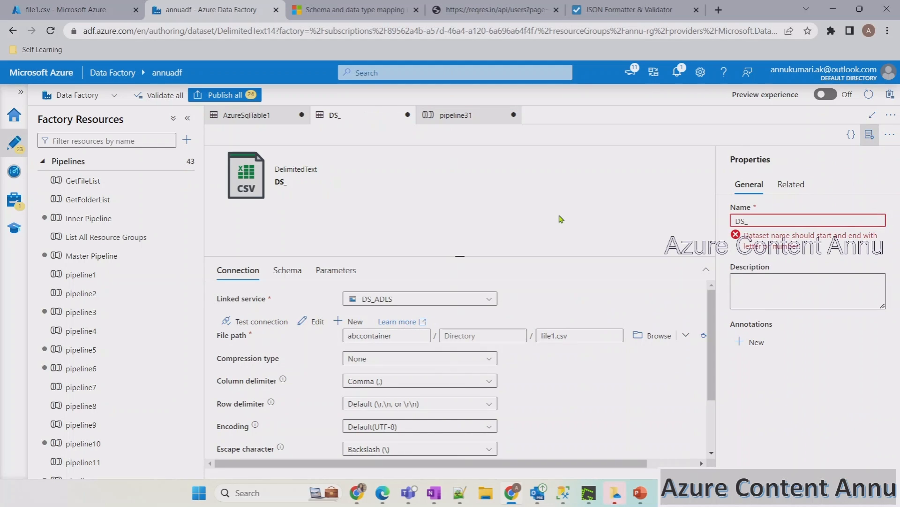
text(SourceData)
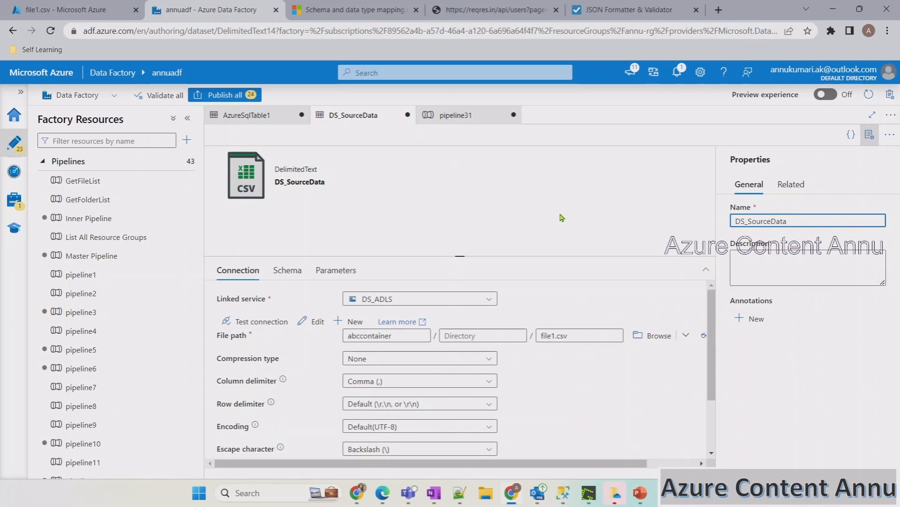
click(870, 135)
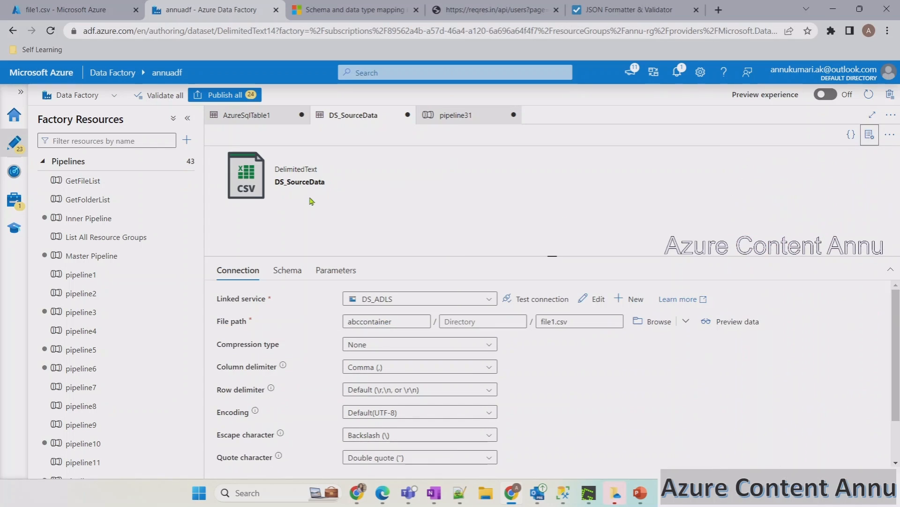
Set DS_SourceData as the source dataset of the Copy data activity in pipeline31
click(454, 116)
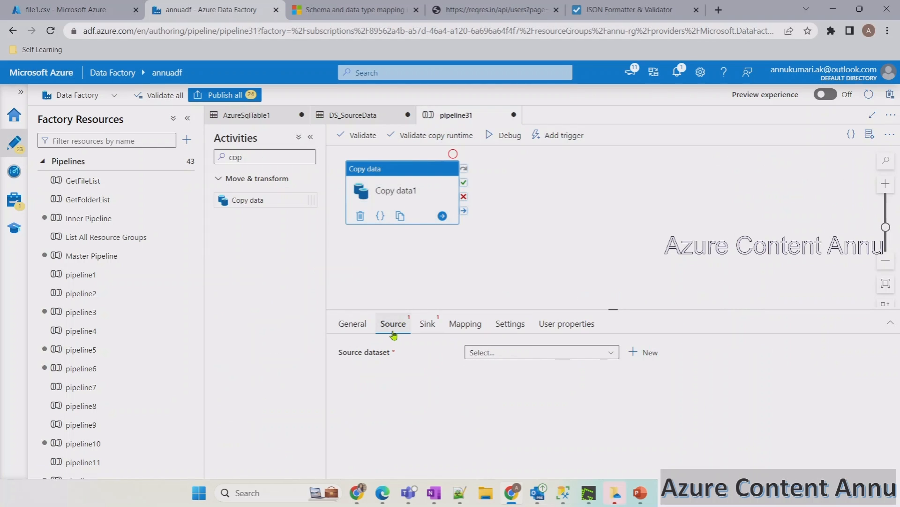
click(505, 352)
text(souc)
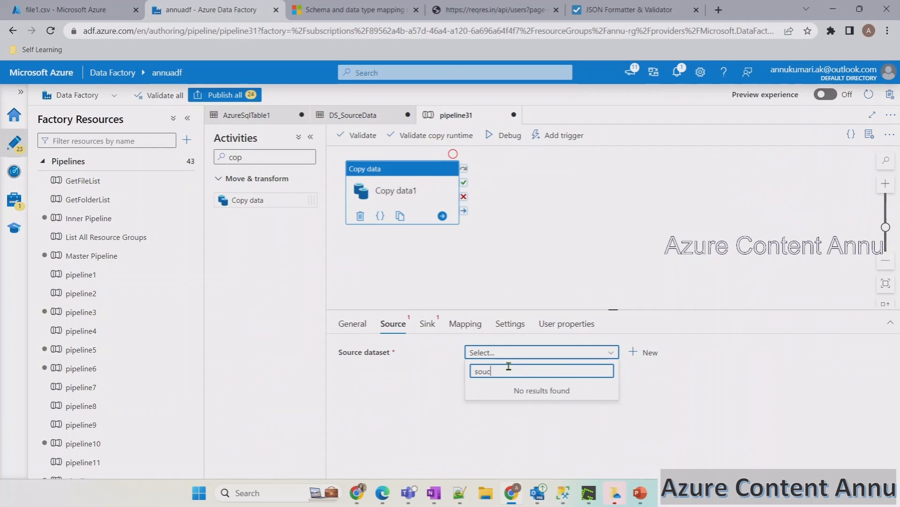
text(rr)
click(488, 389)
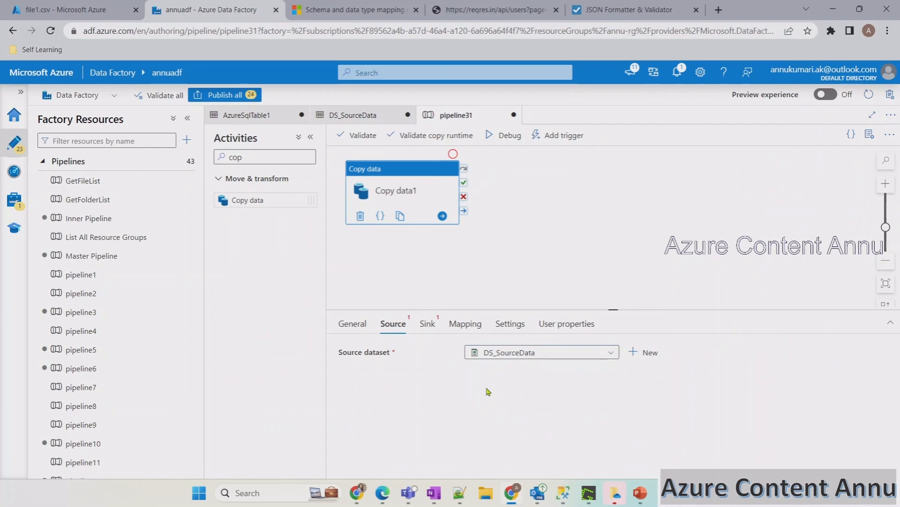
Set AzureSqlTable1 as the Copy activity's sink dataset and check which table that dataset points to
click(428, 324)
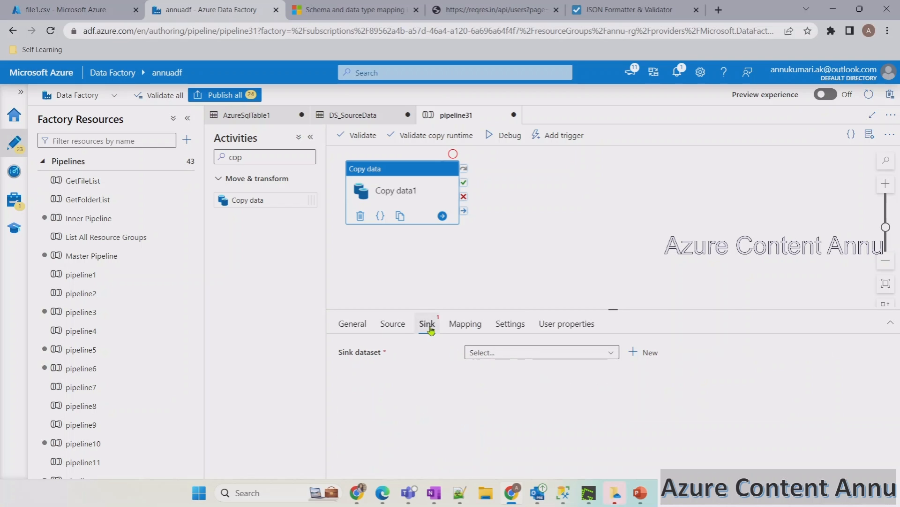
click(477, 356)
click(497, 408)
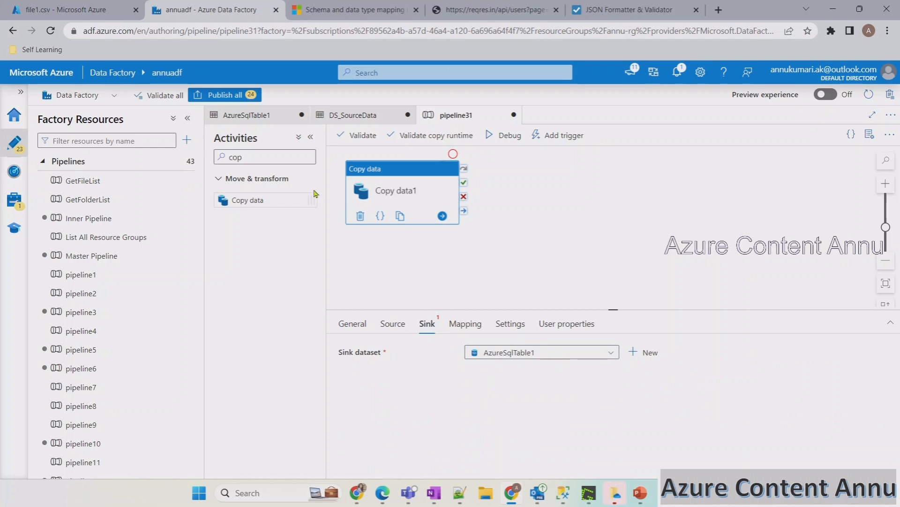
click(268, 121)
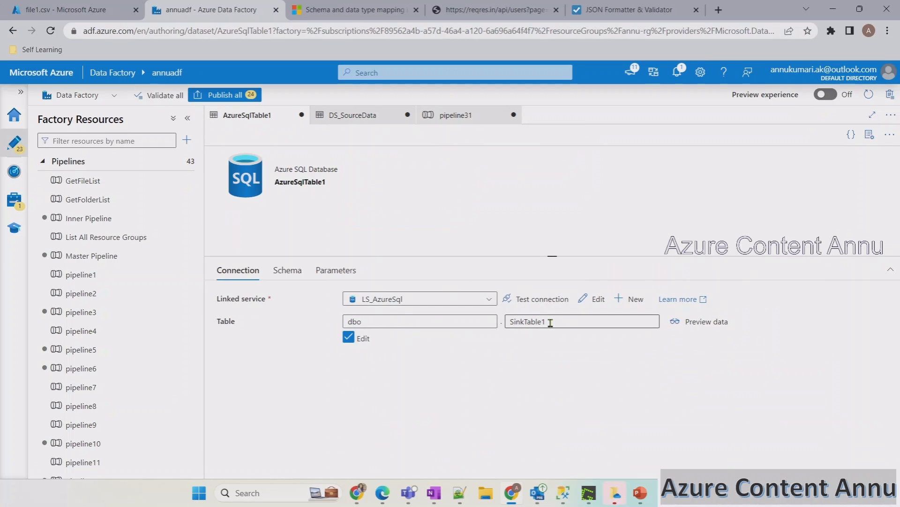
click(443, 115)
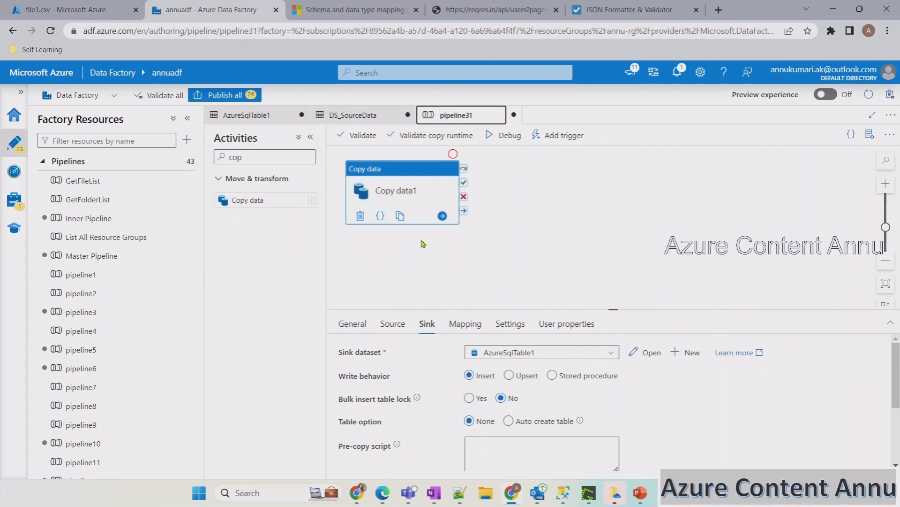
Recheck the file1.csv preview and the SinkTable1 query in SQL Server Management Studio, returning to the Data Factory pipeline
click(50, 7)
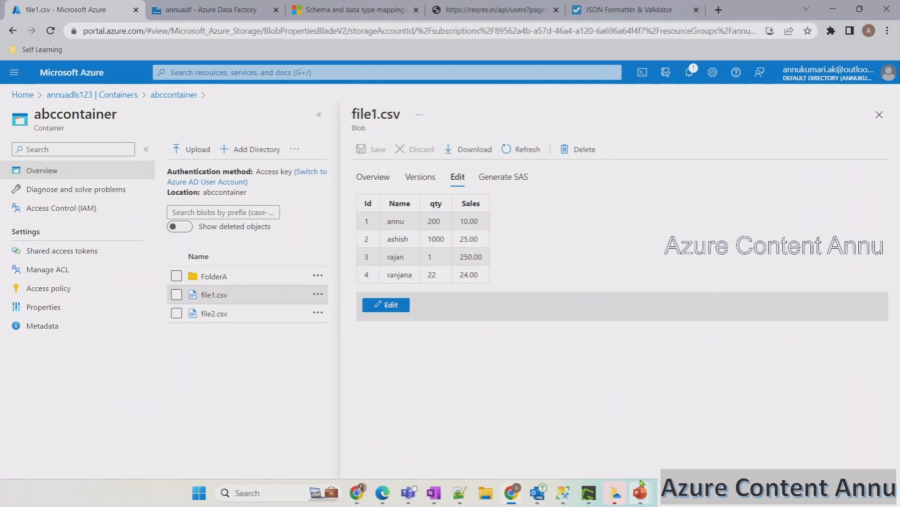
click(562, 493)
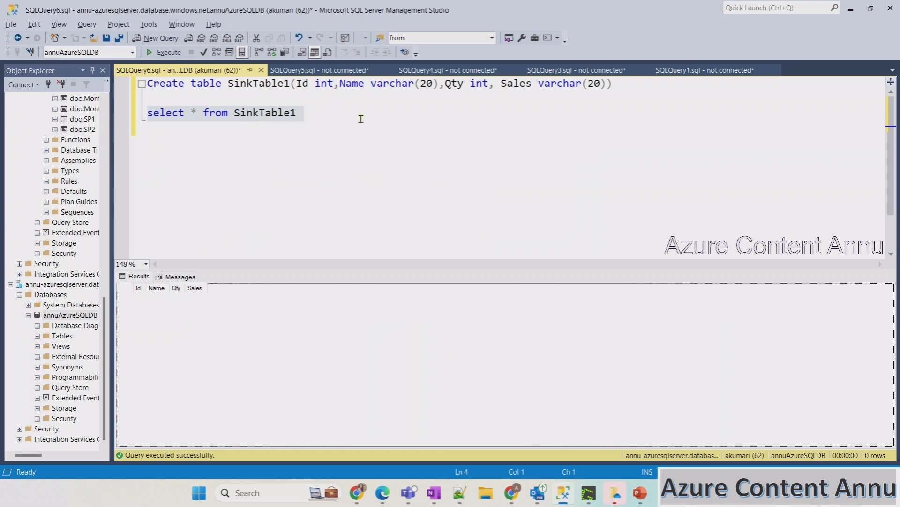
key(alt+Tab)
click(225, 9)
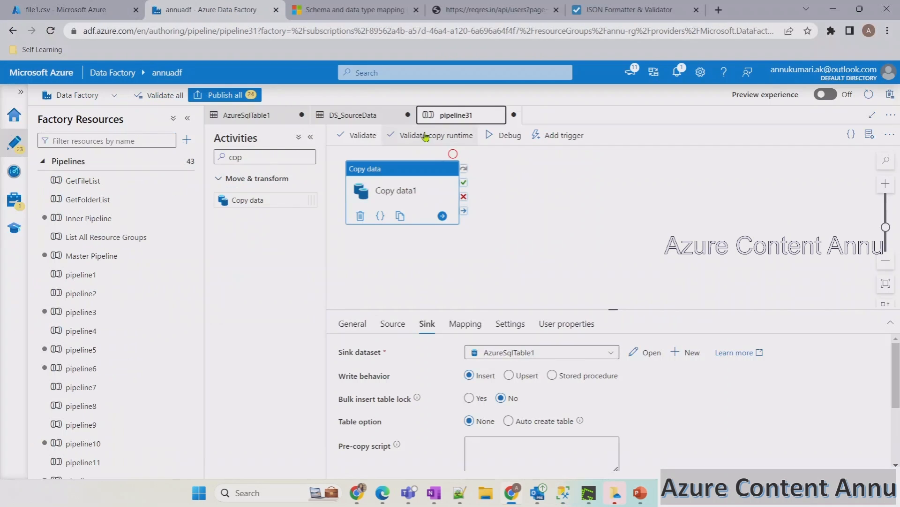
Collapse the activities list, start a debug run of pipeline31 and refresh its run output
click(310, 137)
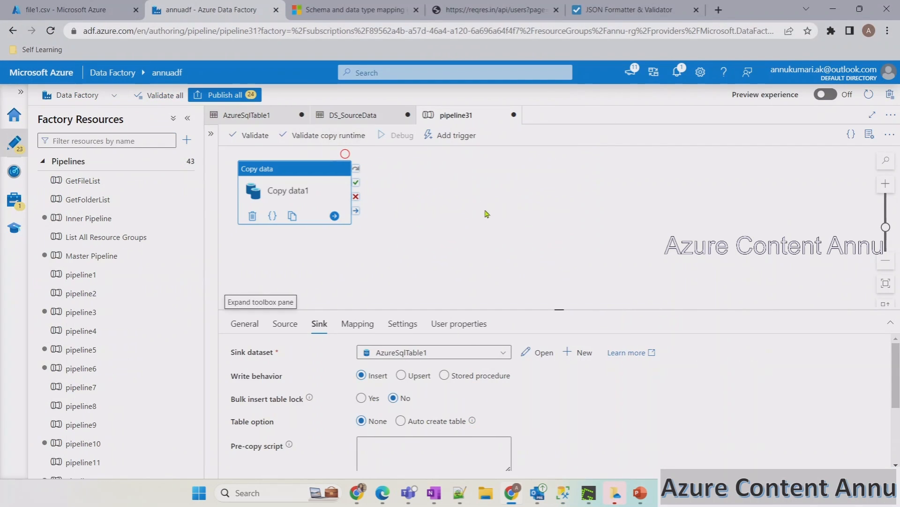
click(491, 216)
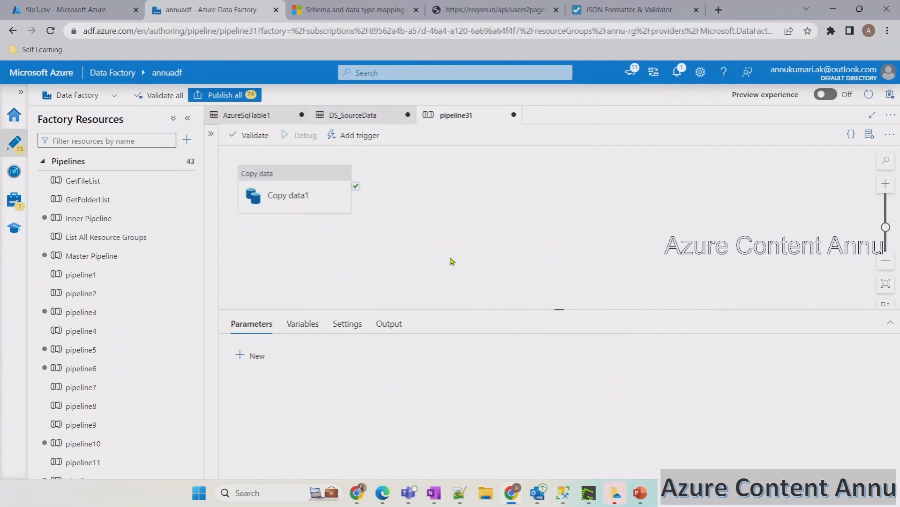
click(470, 334)
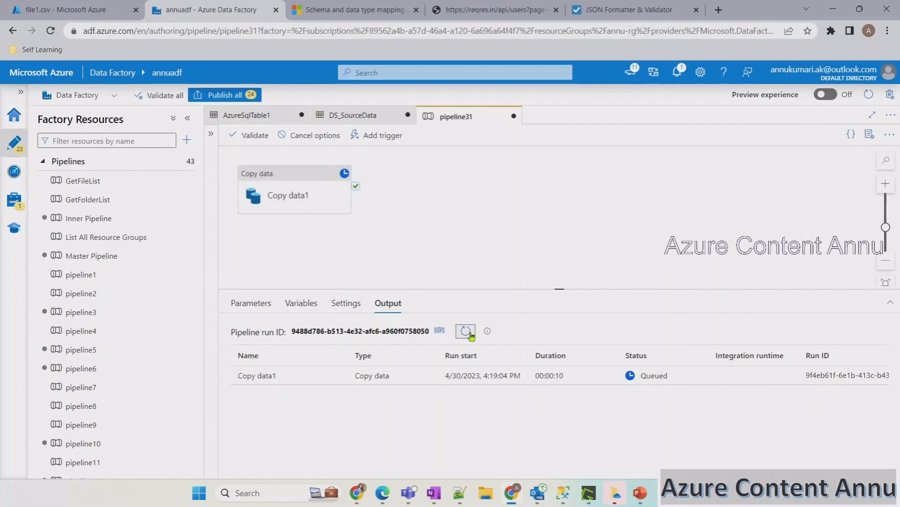
Refresh the pipeline31 debug output and examine the failed Copy data1 activity's error details, focusing on the Qty column message
click(470, 336)
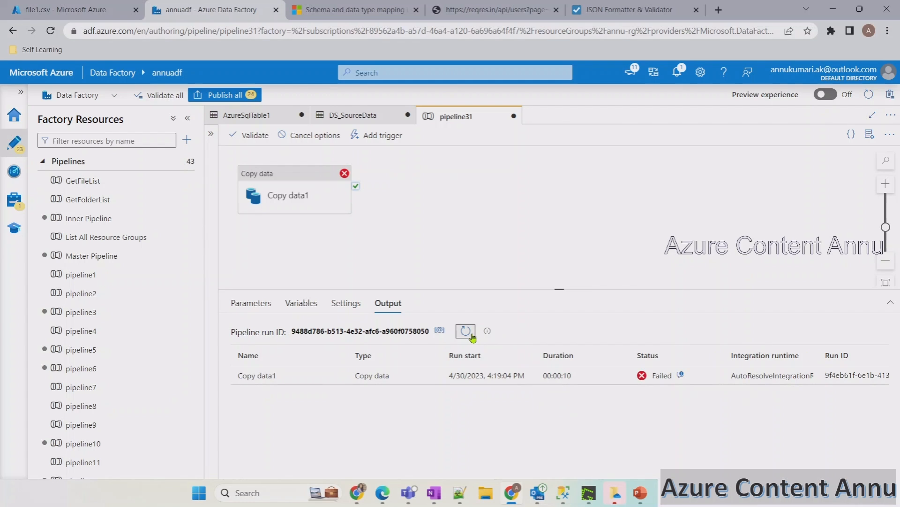
click(681, 376)
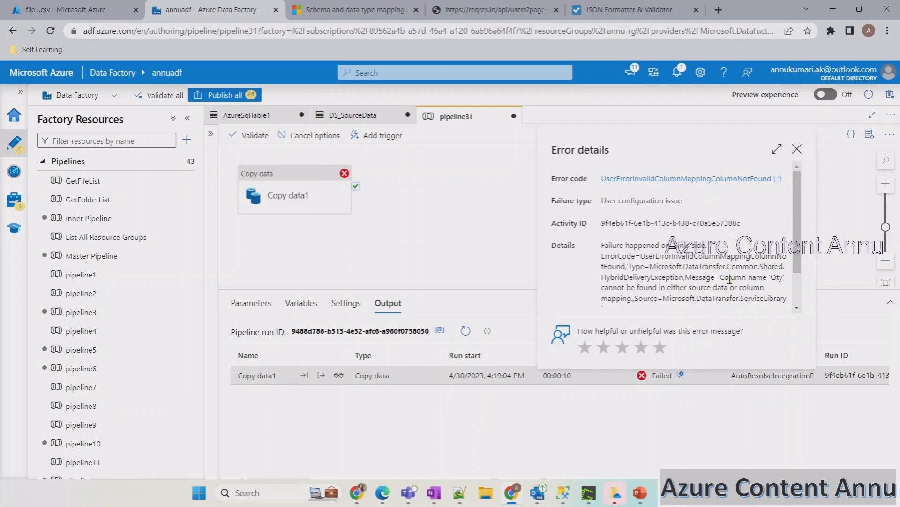
drag(723, 277, 784, 277)
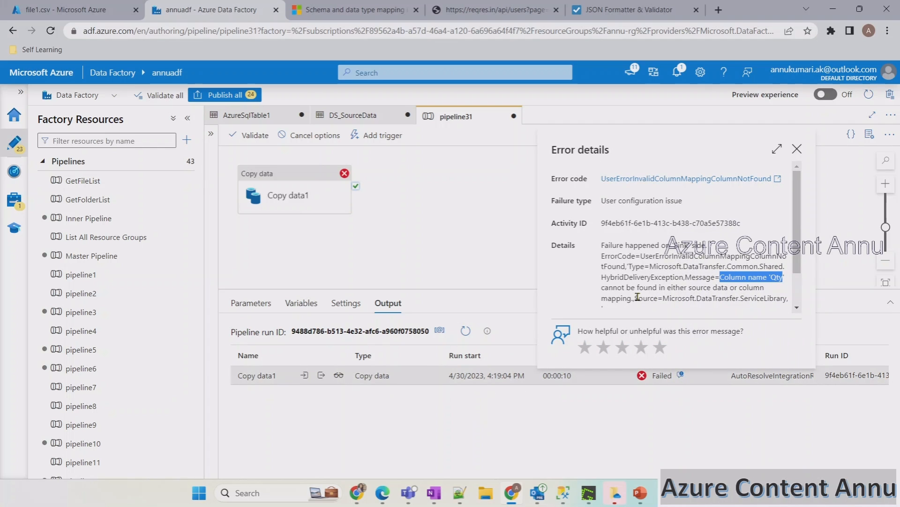
drag(600, 290, 769, 293)
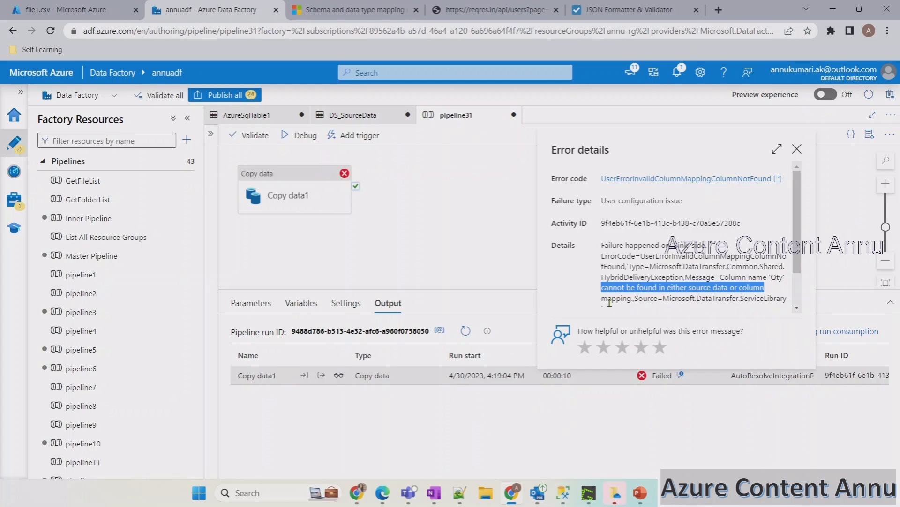
click(769, 284)
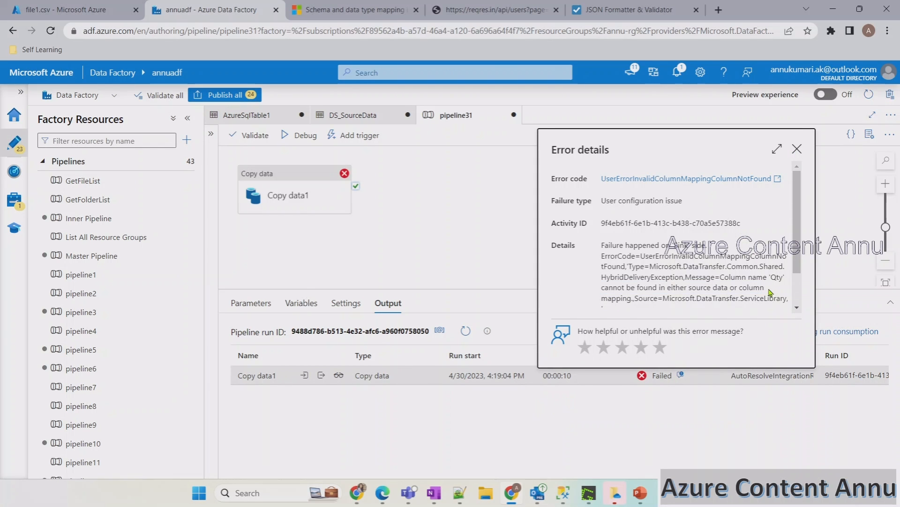
double_click(780, 277)
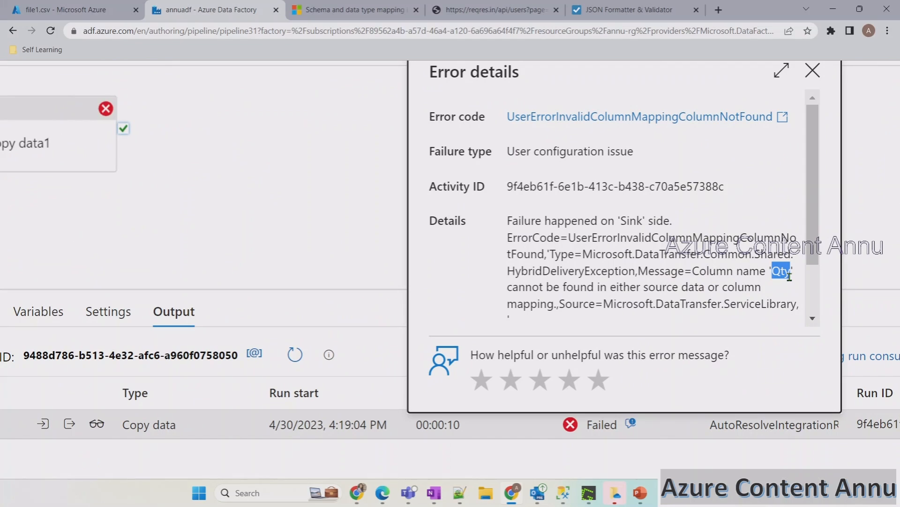
click(788, 278)
drag(775, 272, 790, 275)
drag(725, 287, 554, 304)
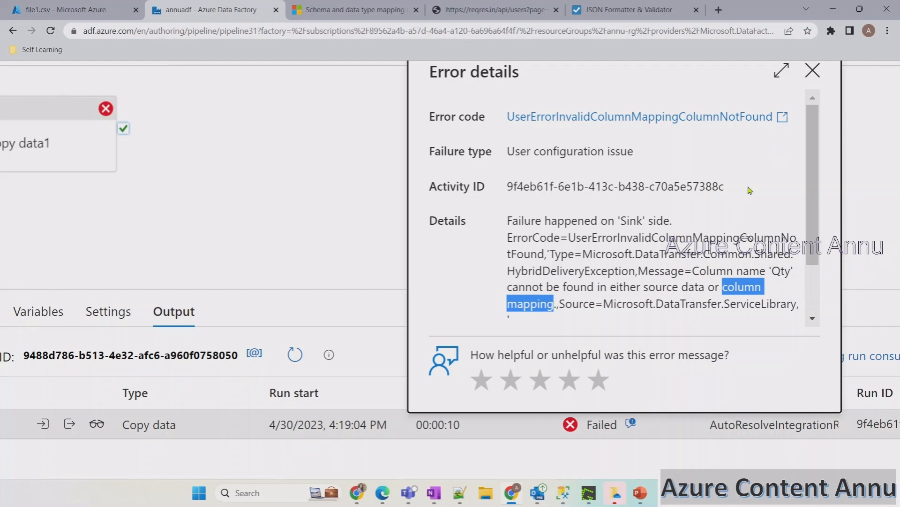
click(812, 71)
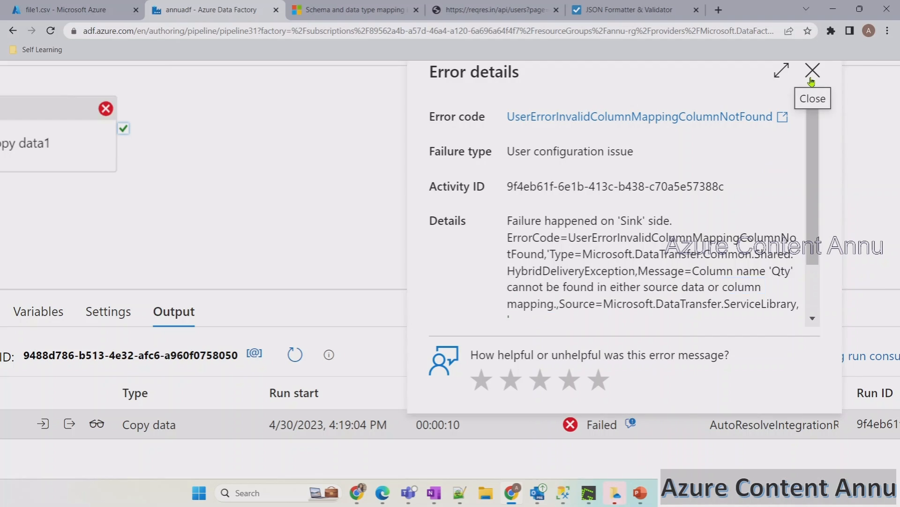
In SQL Server Management Studio, write and execute Exec sp_rename 'SinkTable1.Qty','qty','Column' to rename the sink table's Qty column
click(563, 492)
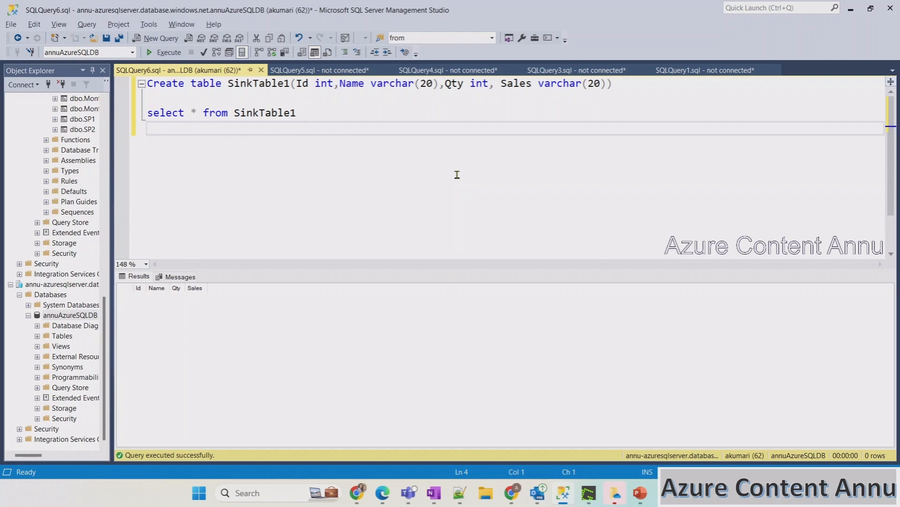
key(Return)
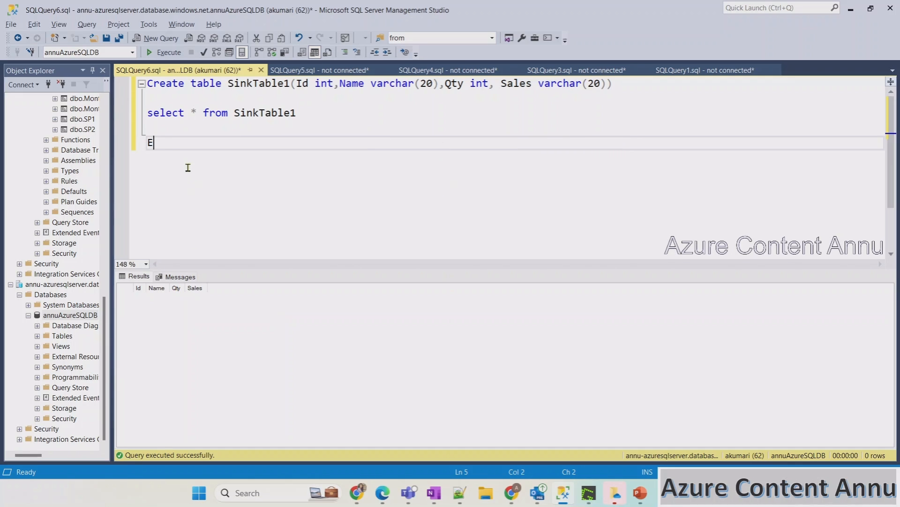
text(xec sp_rename )
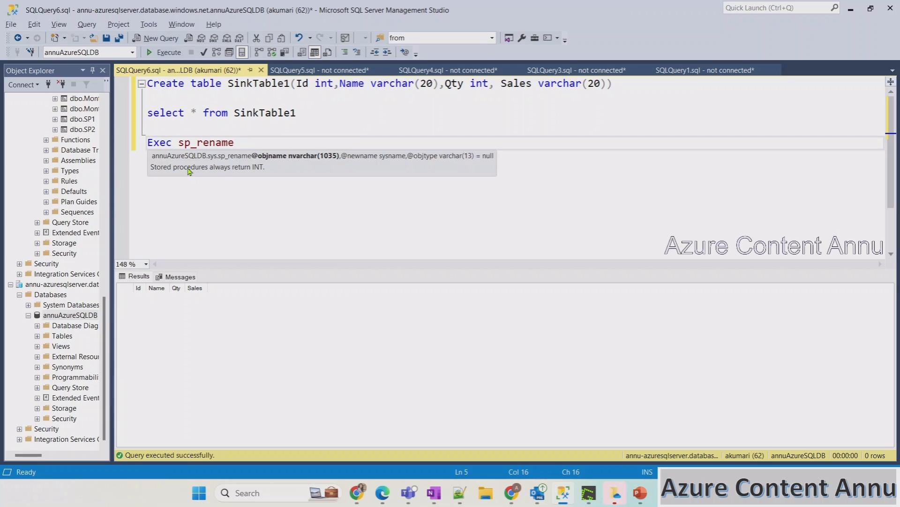
text('')
text(SinkTable1)
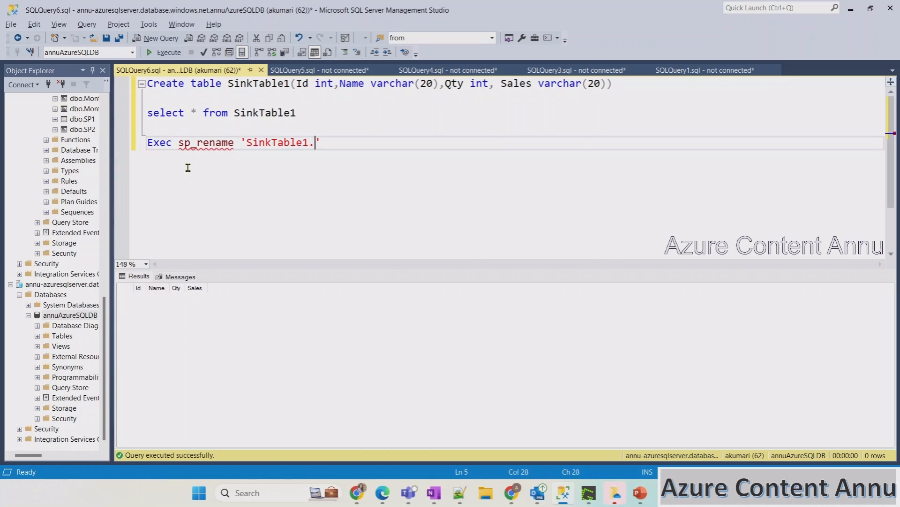
text(.Qty')
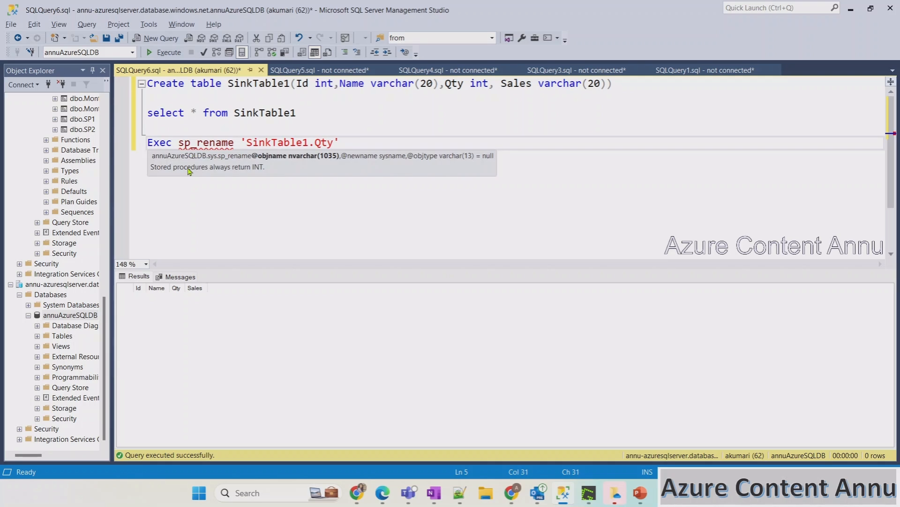
text(,)
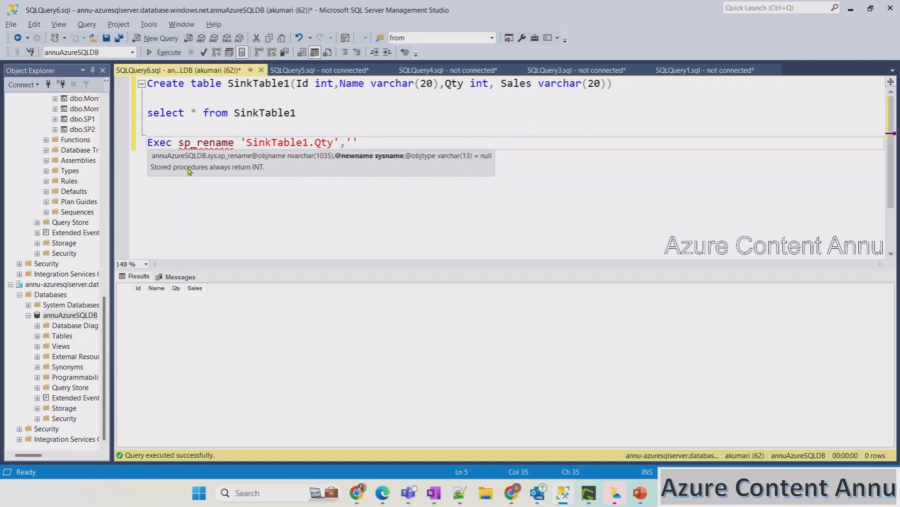
text('qty',')
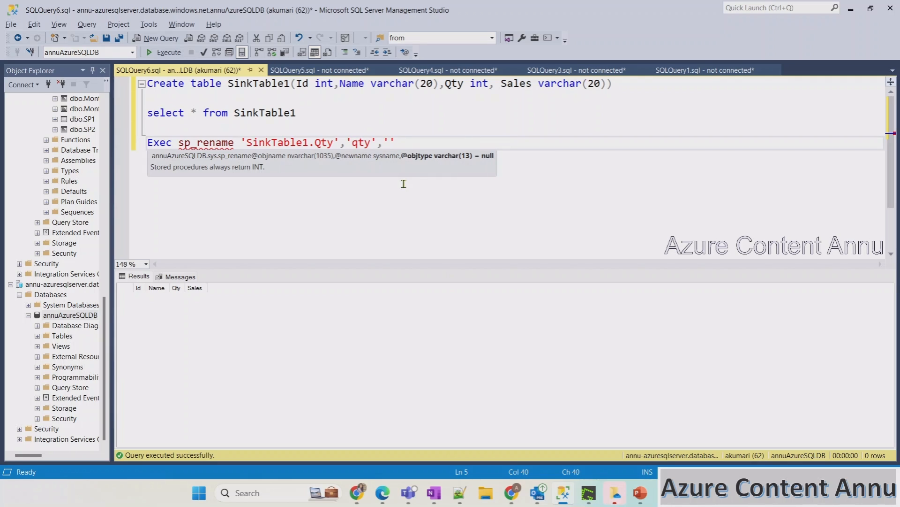
text(Column)
click(136, 143)
click(164, 52)
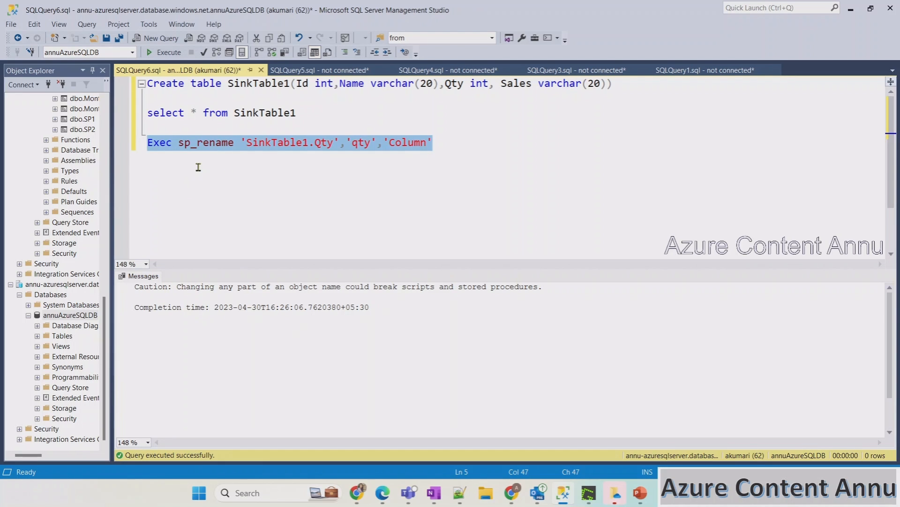
Remove the sp_rename statement from the query and rerun select * from SinkTable1
key(BackSpace)
click(134, 117)
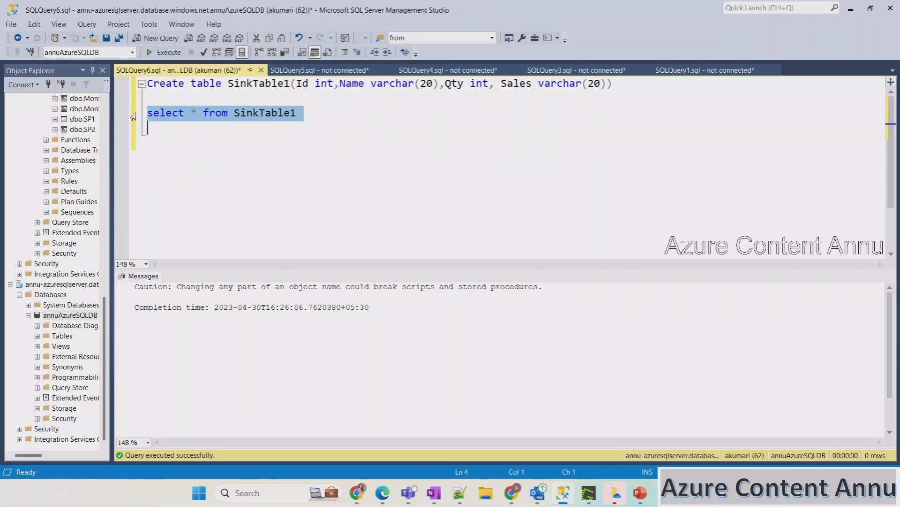
key(F5)
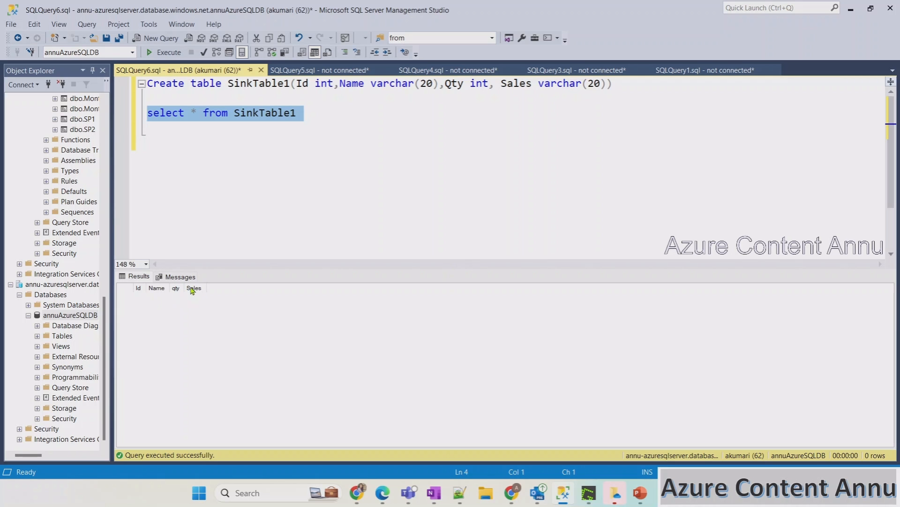
Back in Data Factory, start another debug run of pipeline31 and refresh its run output
click(511, 491)
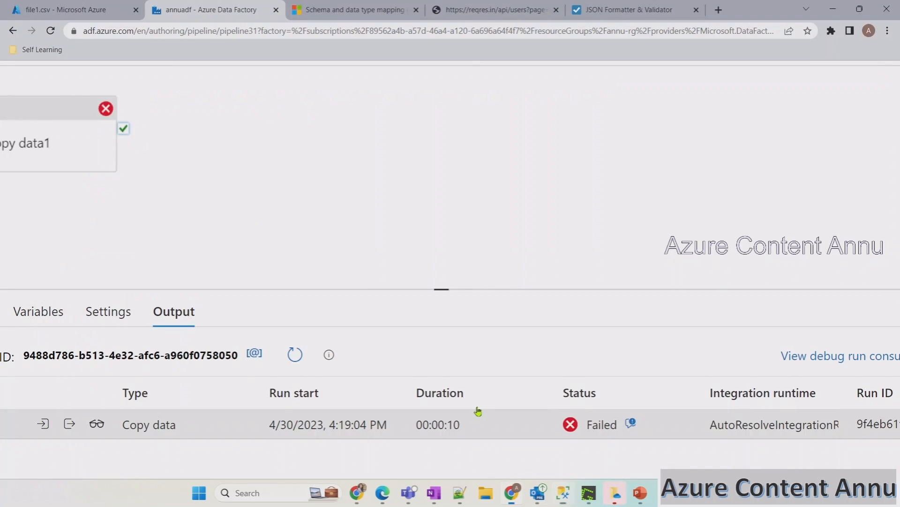
scroll(233, 145, down, 4)
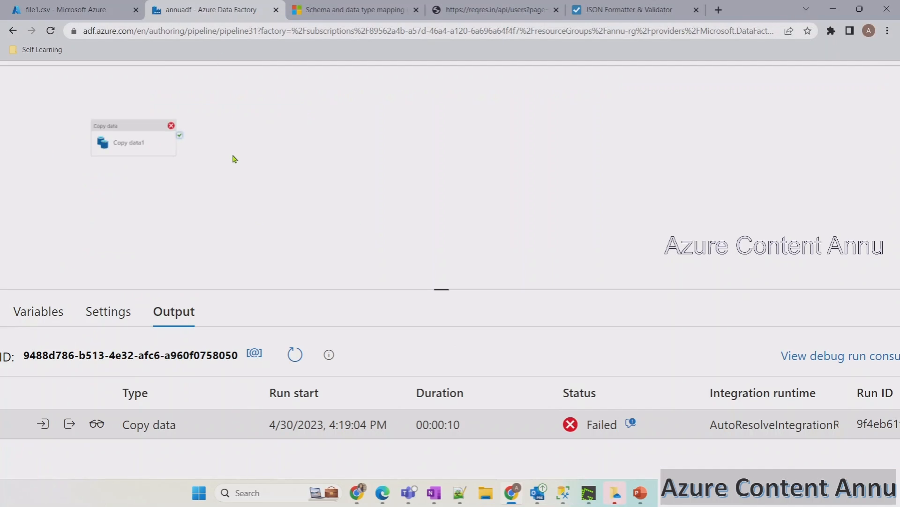
scroll(234, 159, up, 4)
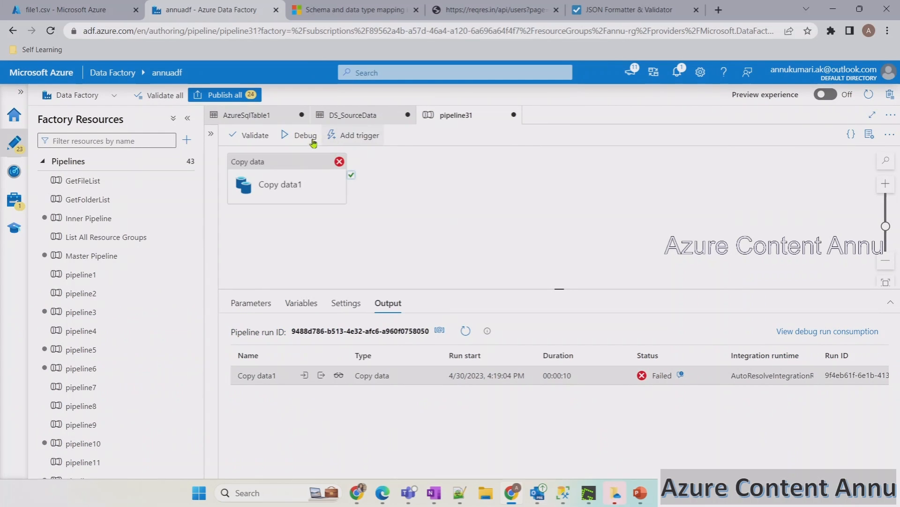
click(305, 135)
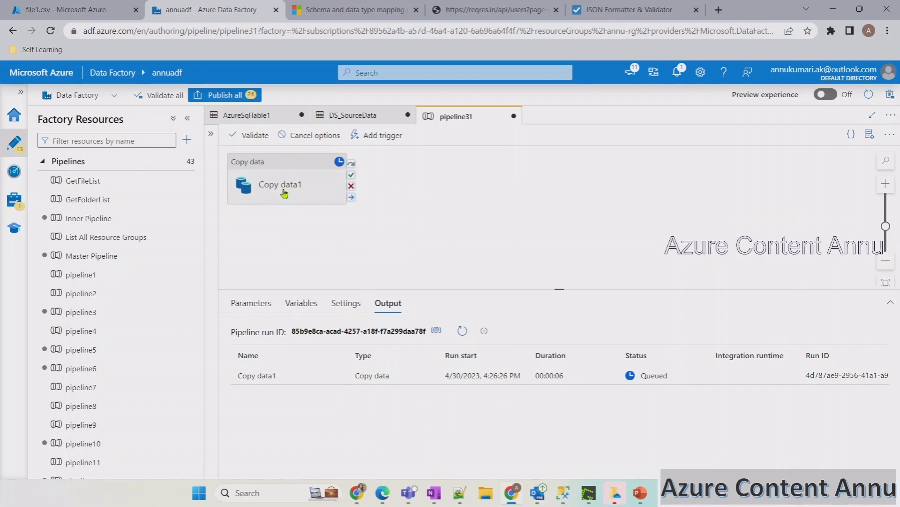
drag(284, 193, 344, 200)
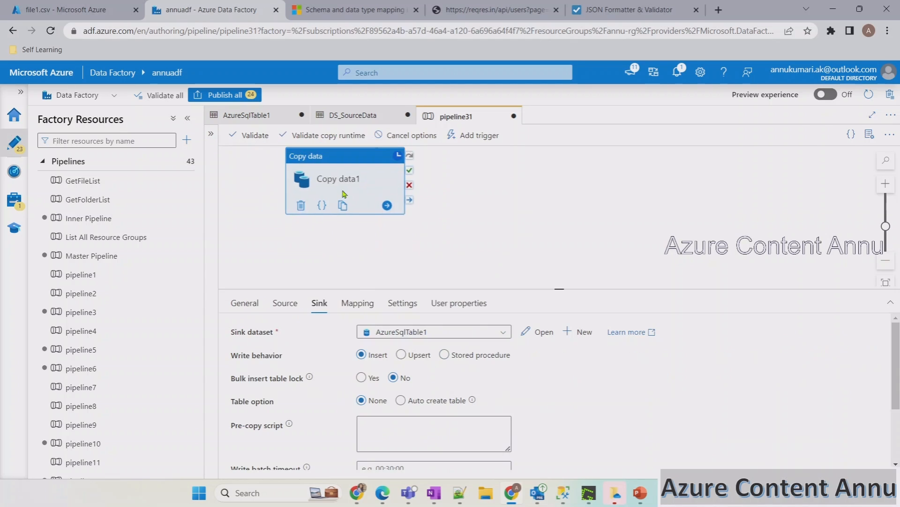
click(361, 302)
click(468, 240)
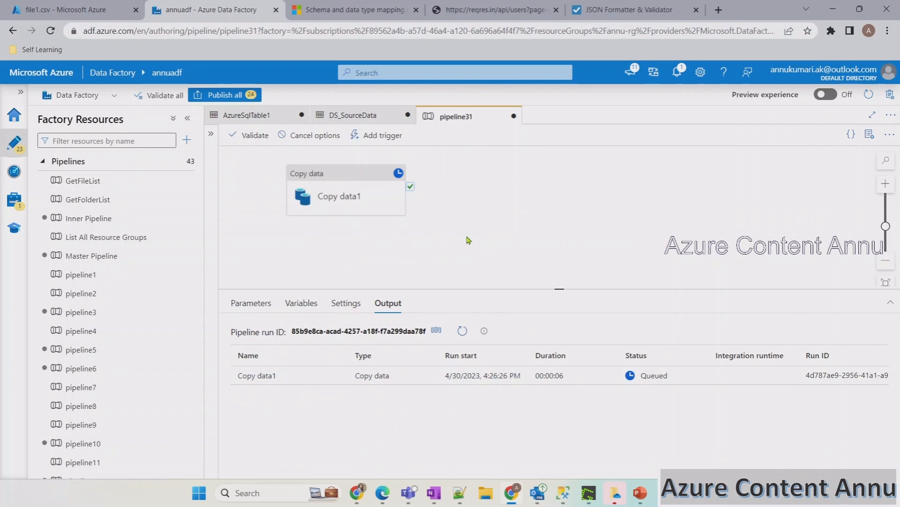
click(462, 330)
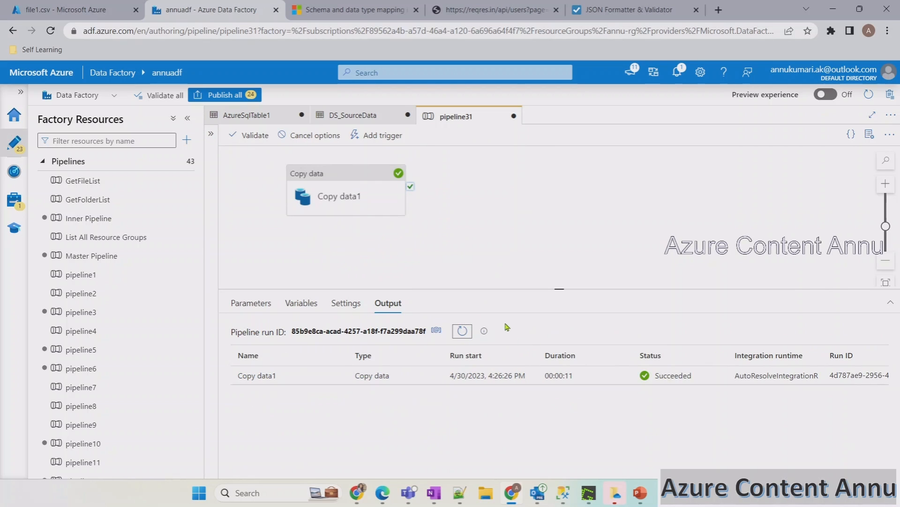
Rerun the SinkTable1 query in SQL Server Management Studio and compare its rows with the file1.csv preview in the Azure portal
click(562, 492)
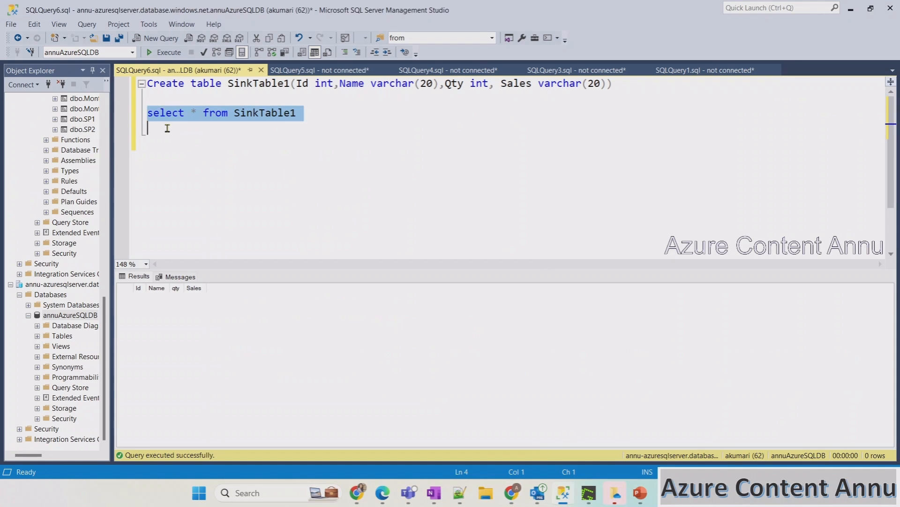
click(157, 52)
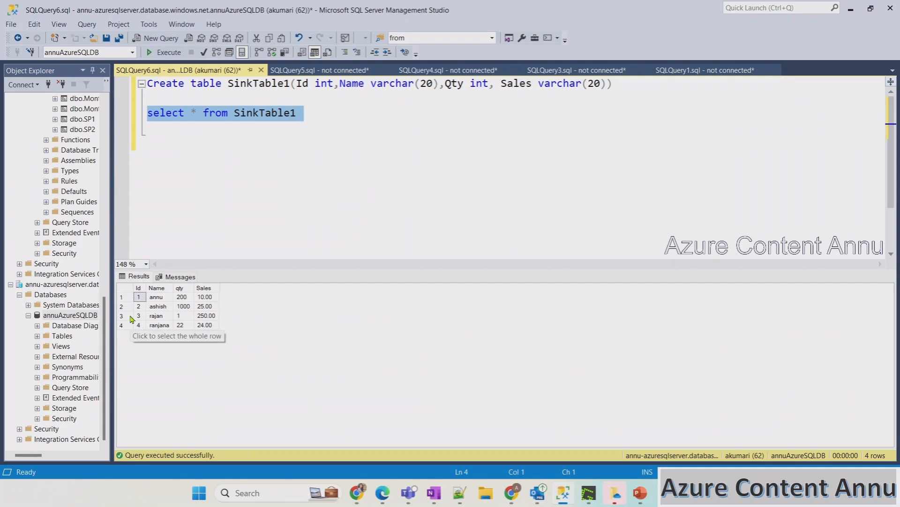
key(alt+Tab)
click(90, 10)
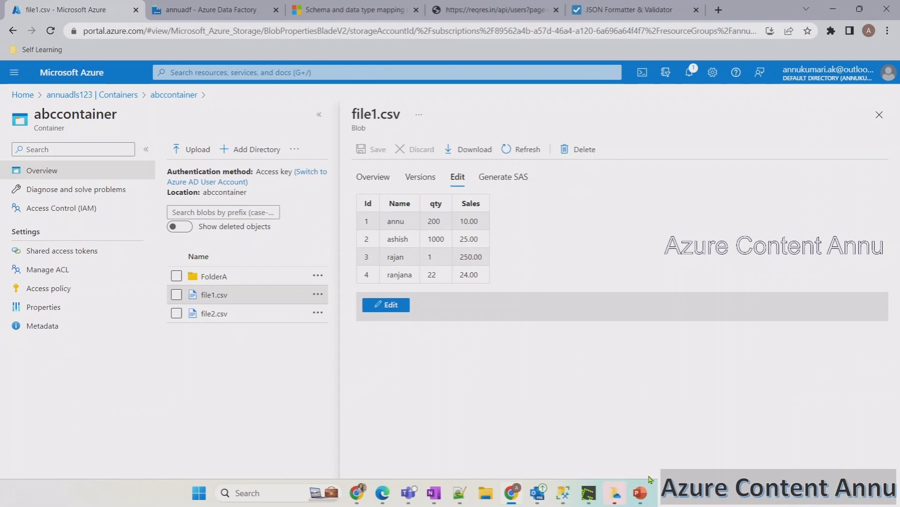
mouse_move(641, 486)
click(659, 436)
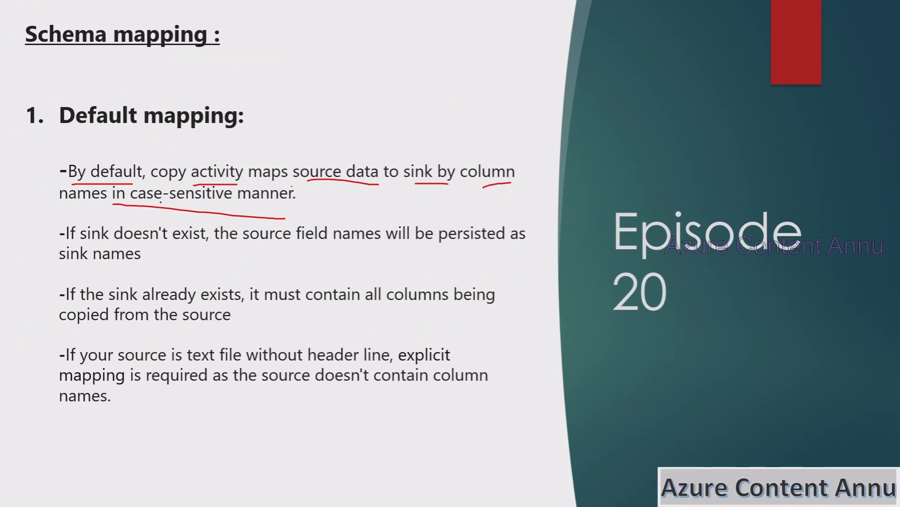
drag(76, 134, 228, 131)
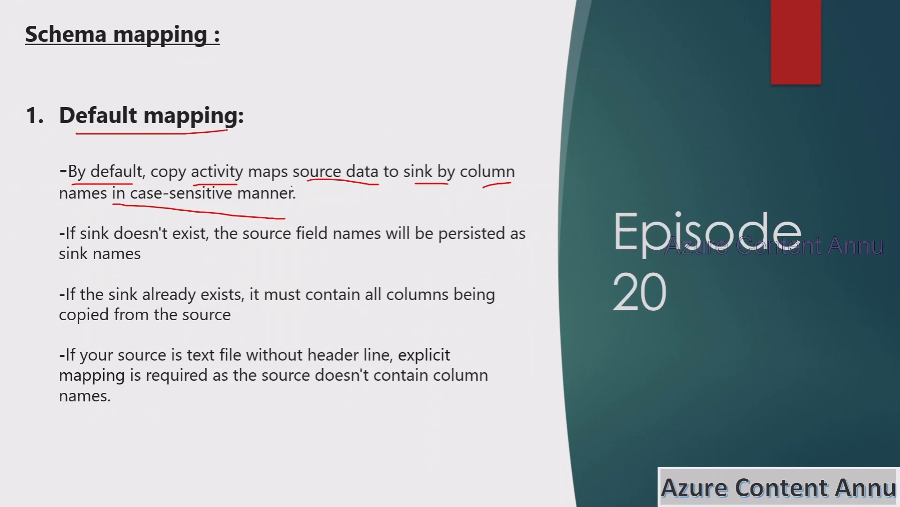
drag(168, 183, 236, 184)
mouse_move(138, 203)
mouse_down()
mouse_move(233, 208)
mouse_move(159, 205)
mouse_up()
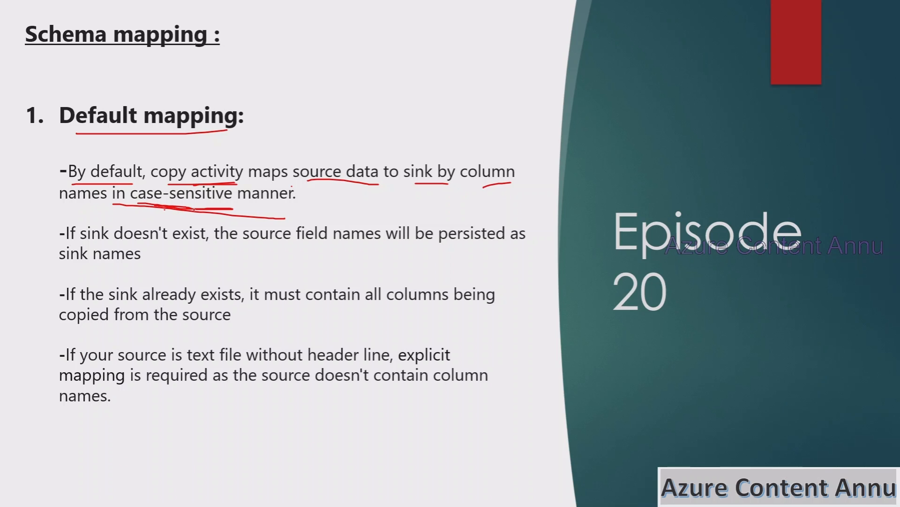
drag(62, 101, 84, 91)
drag(72, 244, 213, 251)
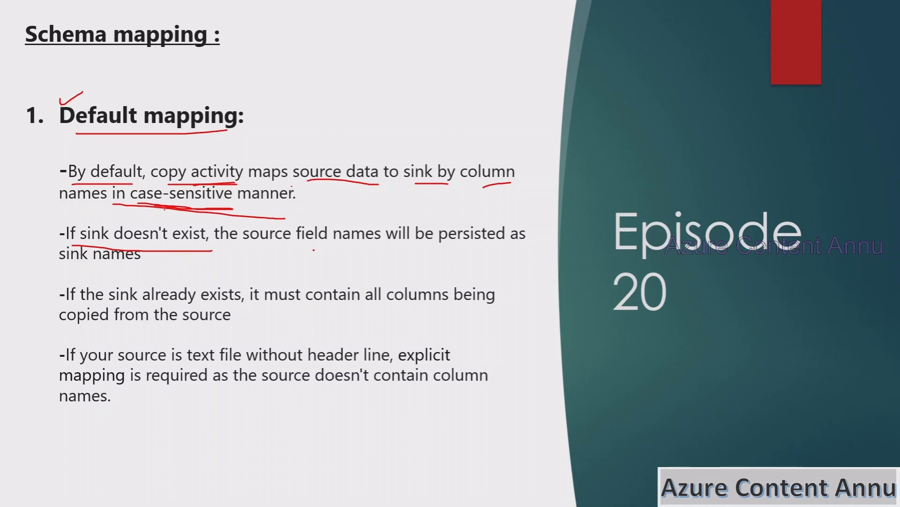
drag(280, 247, 505, 245)
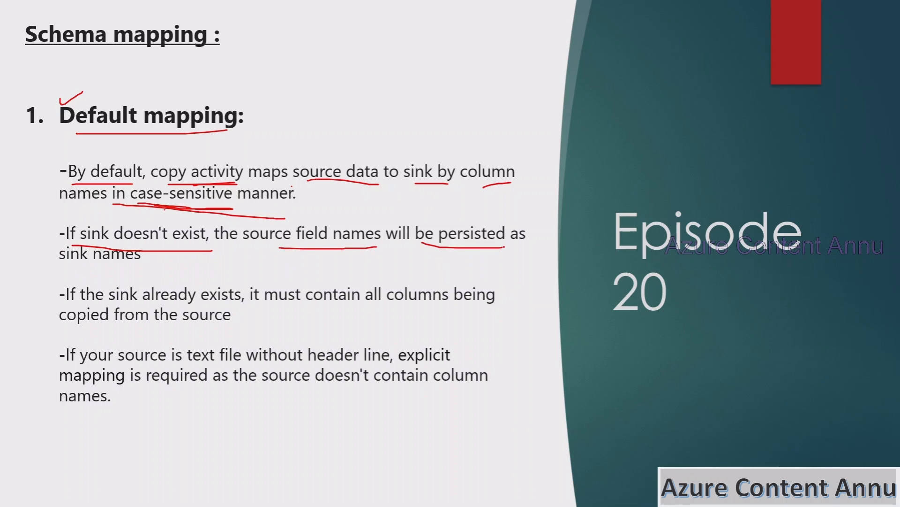
drag(66, 264, 178, 266)
In SQL Server Management Studio, write and execute drop table SinkTable1 below the select query
key(alt+Tab)
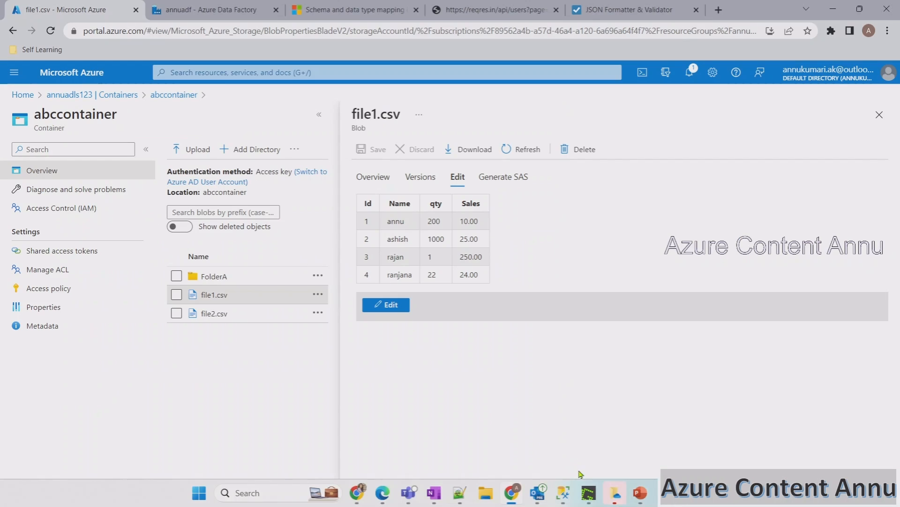
click(565, 498)
click(310, 131)
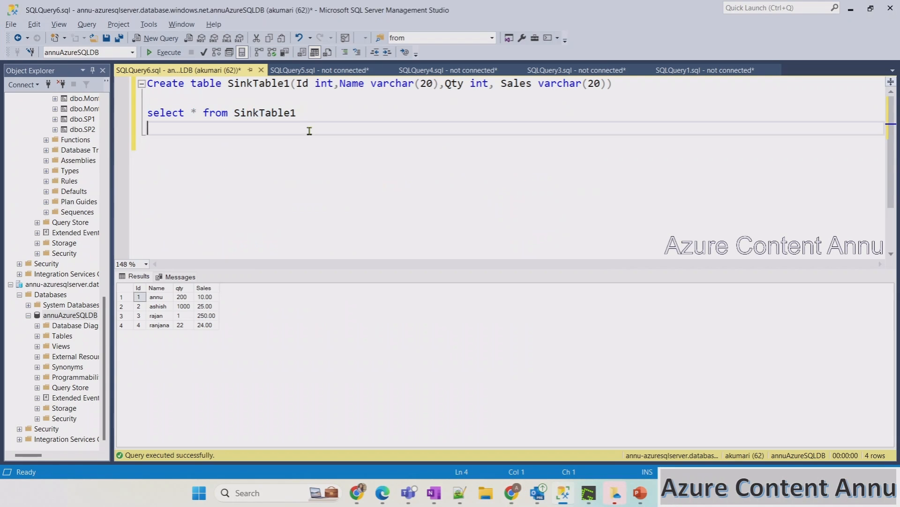
key(Return)
text(drop t)
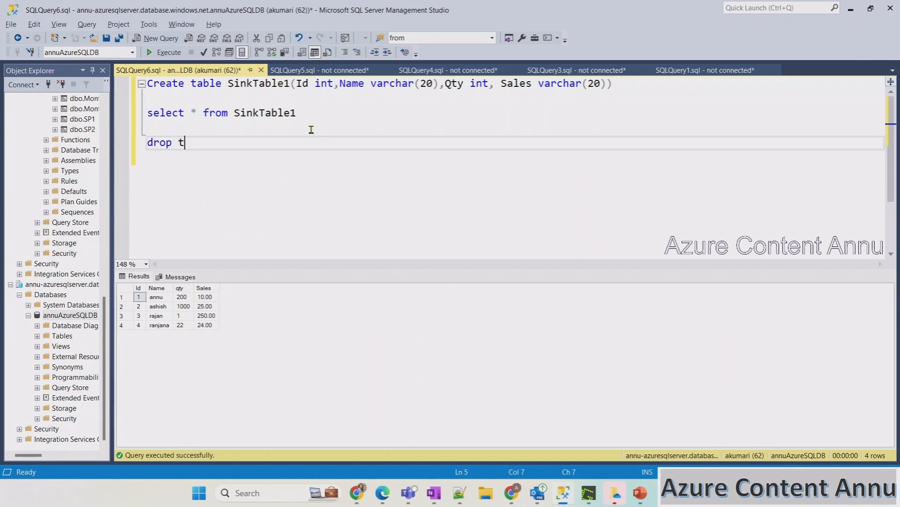
text(able Sin)
text(k)
key(Tab)
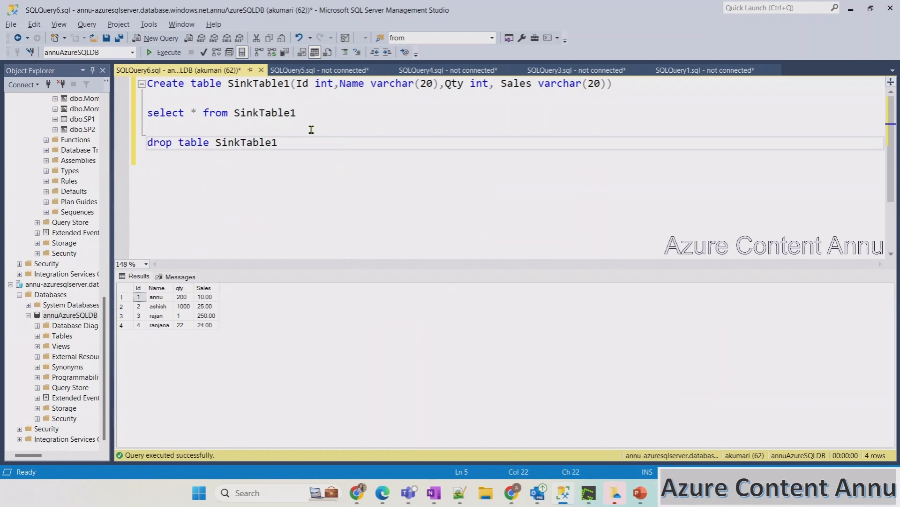
triple_click(155, 142)
key(F5)
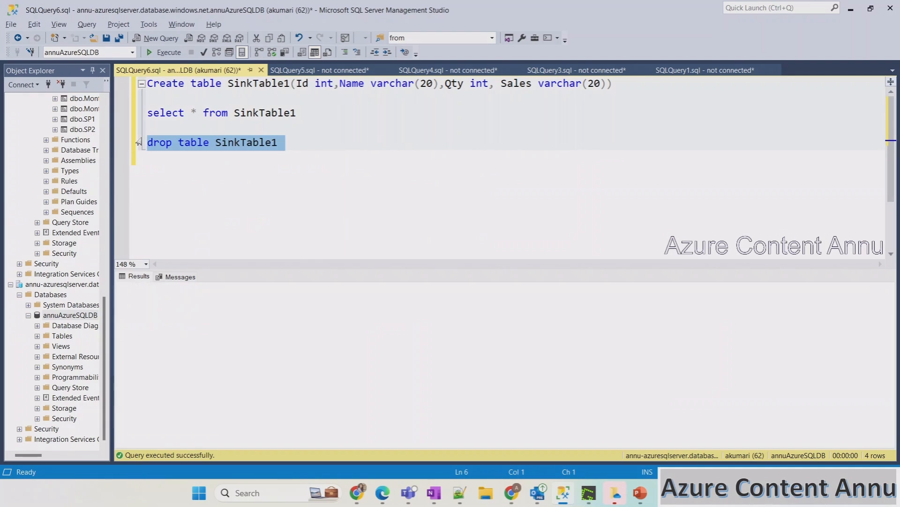
Run select * from SinkTable1 to check the dropped table, and delete the drop table statement from the query
click(148, 128)
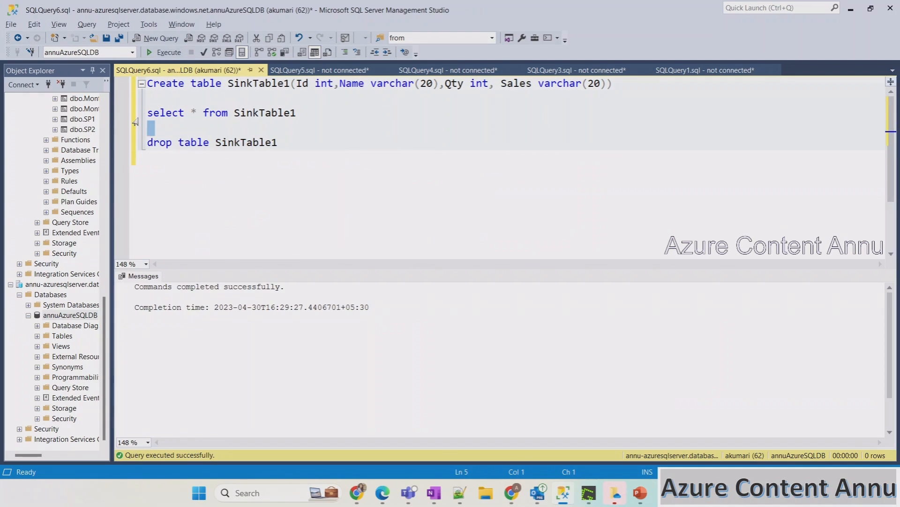
click(135, 120)
key(F5)
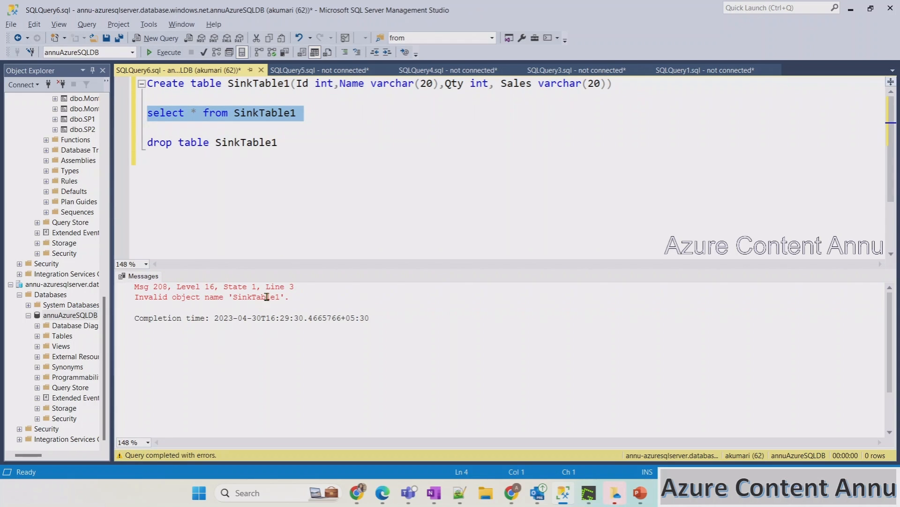
drag(297, 153, 140, 149)
key(BackSpace)
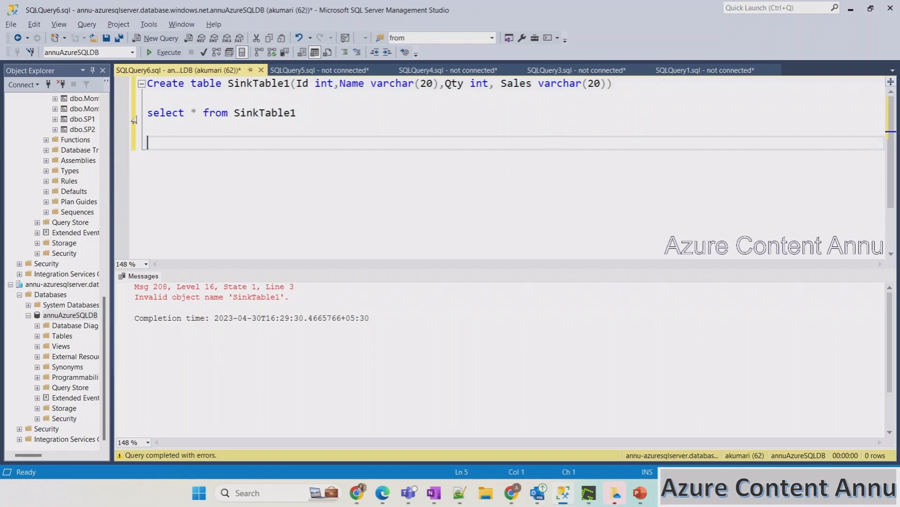
click(134, 118)
Back in Data Factory, set the Copy data1 activity's sink table option to Auto create table
key(alt+Tab)
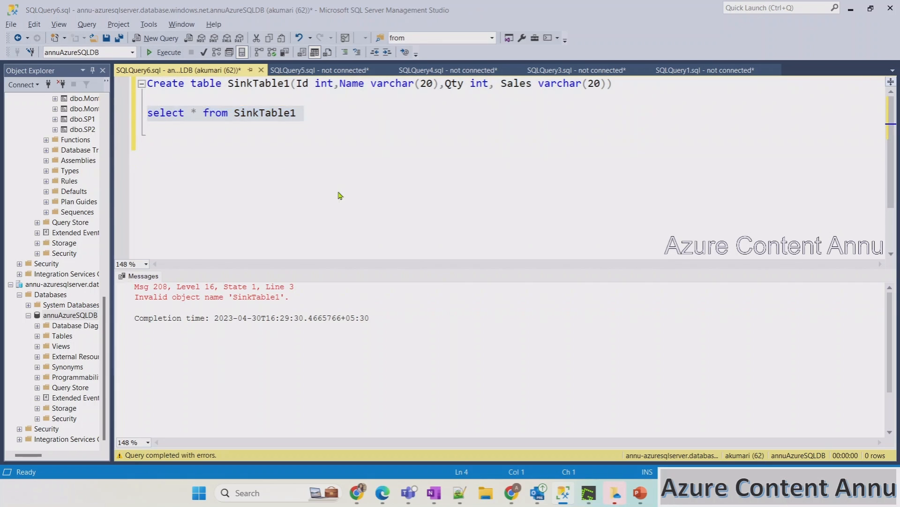
click(207, 10)
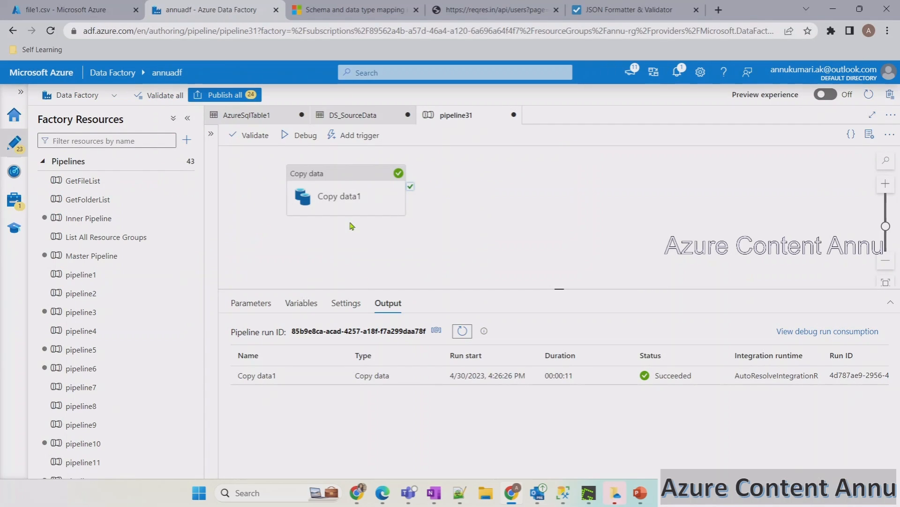
click(347, 201)
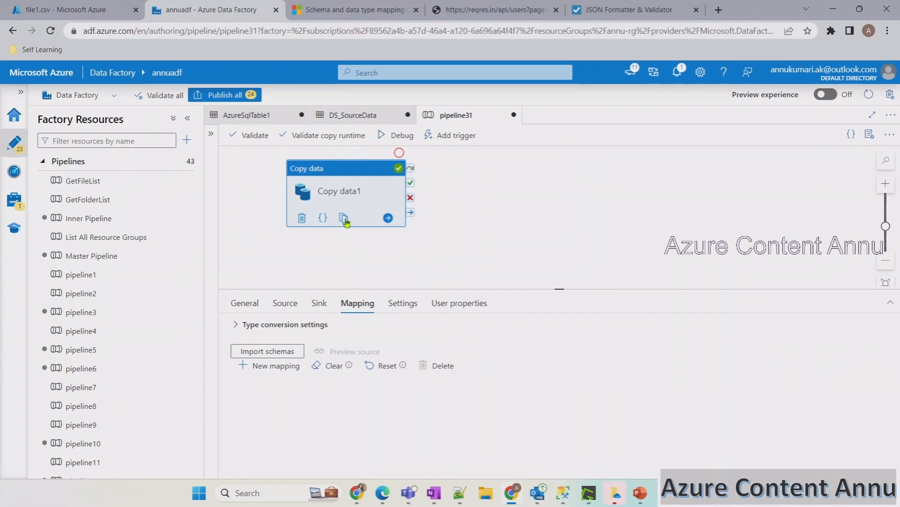
click(320, 303)
click(401, 400)
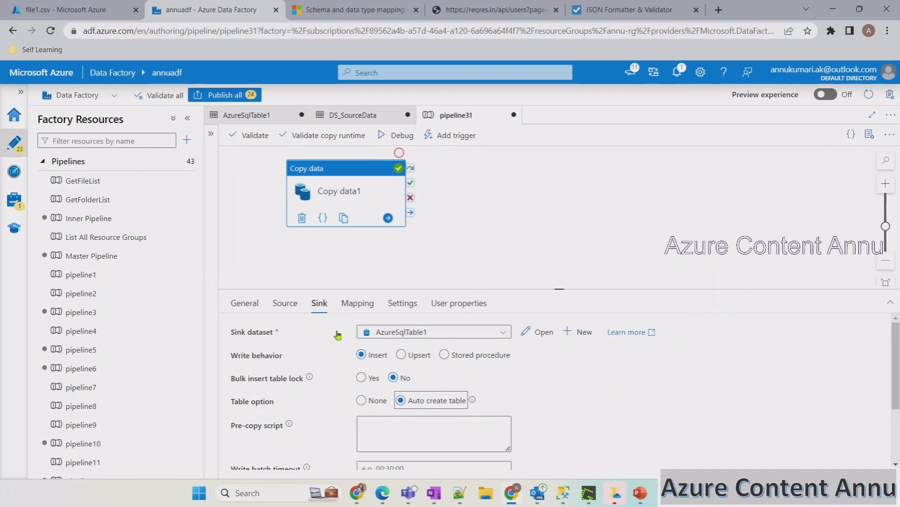
Review the file1.csv column headers in the Azure portal, and check Copy data1's mapping settings in Data Factory
click(97, 7)
drag(360, 208, 482, 211)
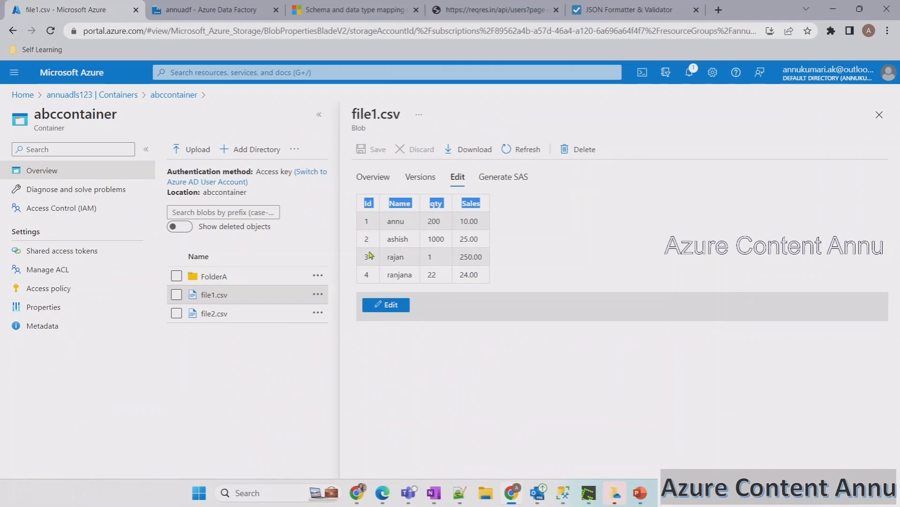
click(203, 10)
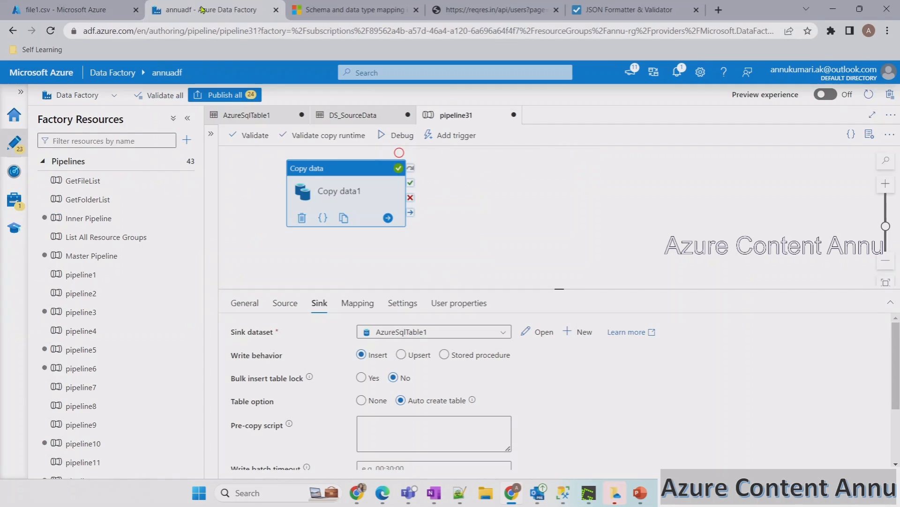
click(370, 305)
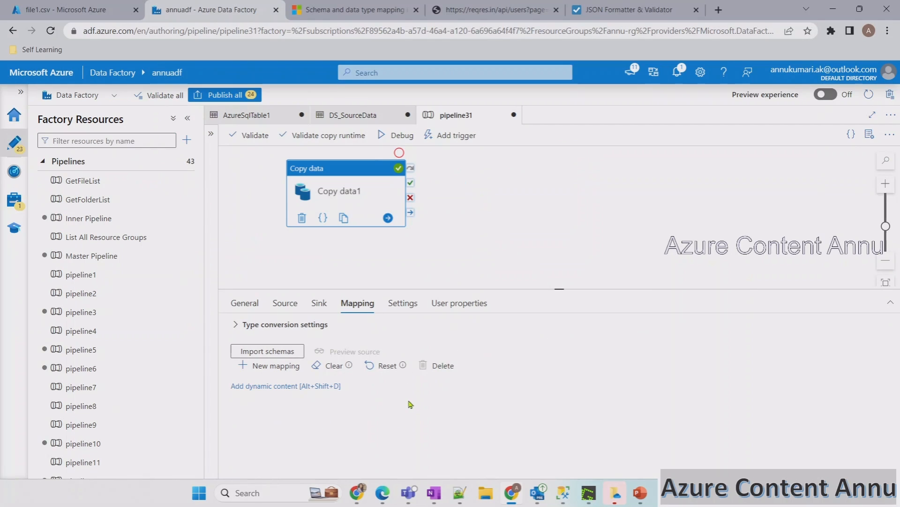
Start a debug run of pipeline31, glance at the sink query and file1.csv meanwhile, and refresh the run output
click(394, 146)
click(566, 493)
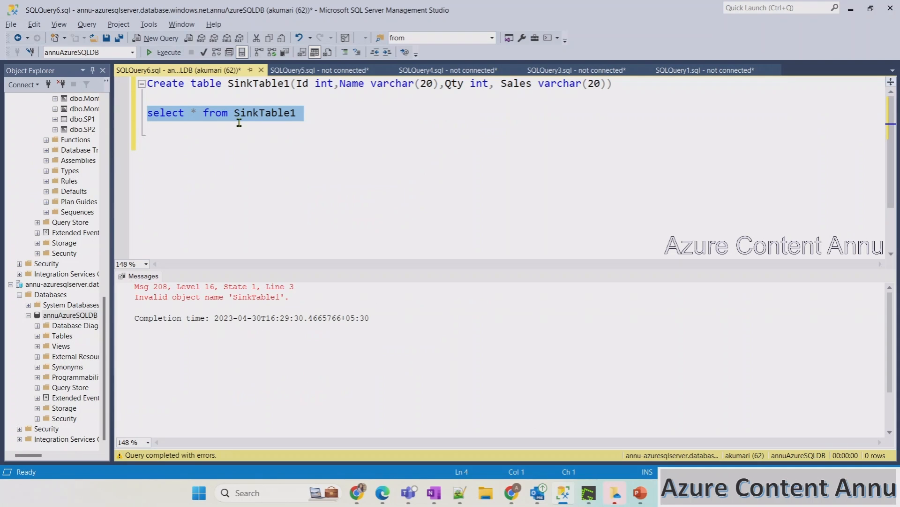
key(alt+Tab)
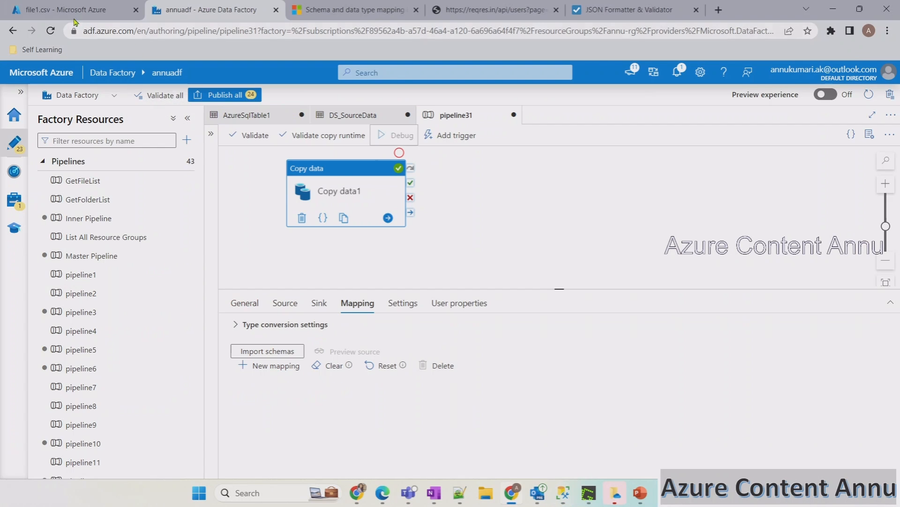
click(73, 12)
click(431, 248)
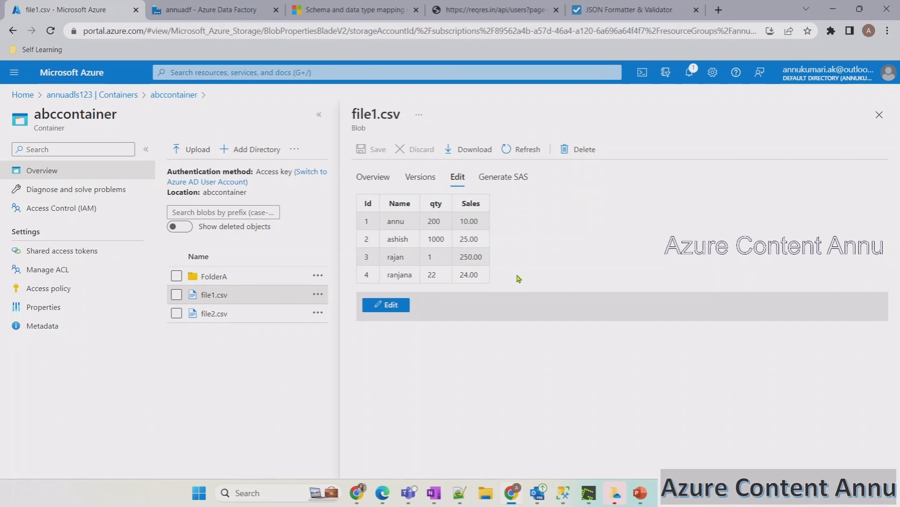
click(200, 12)
click(378, 257)
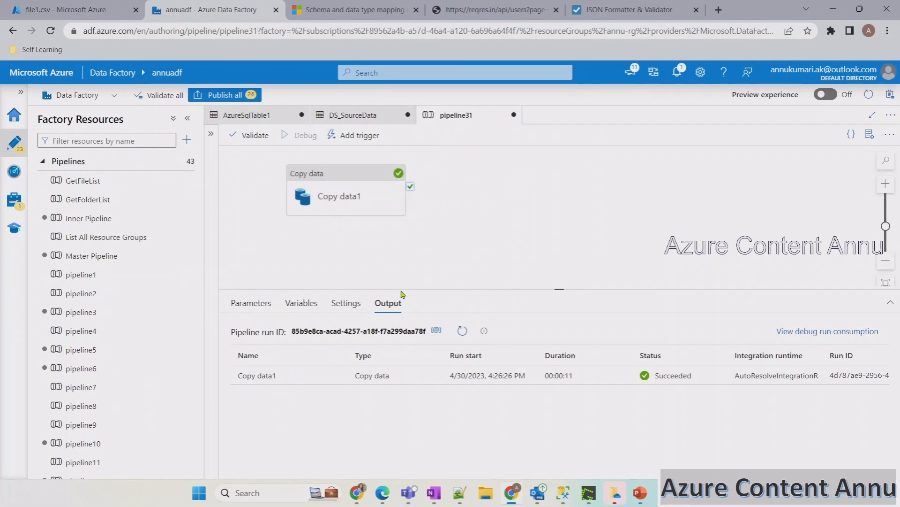
click(463, 332)
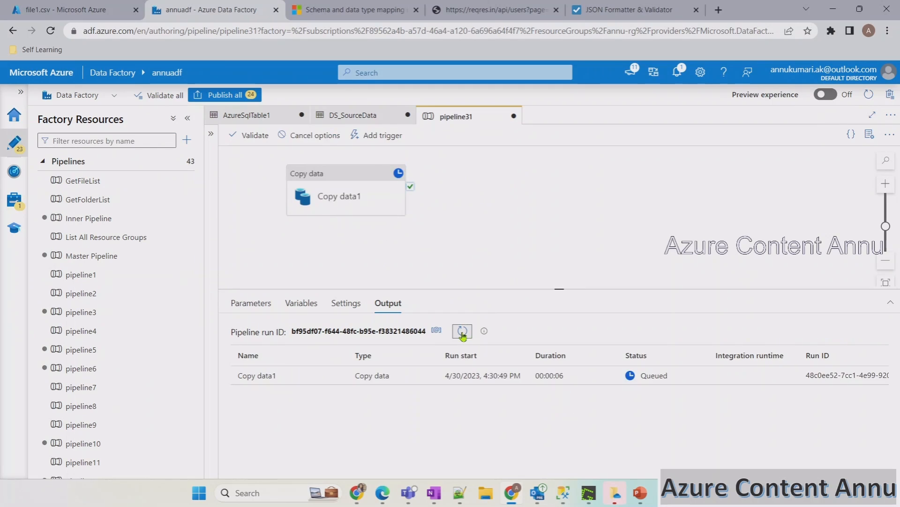
click(461, 333)
click(461, 334)
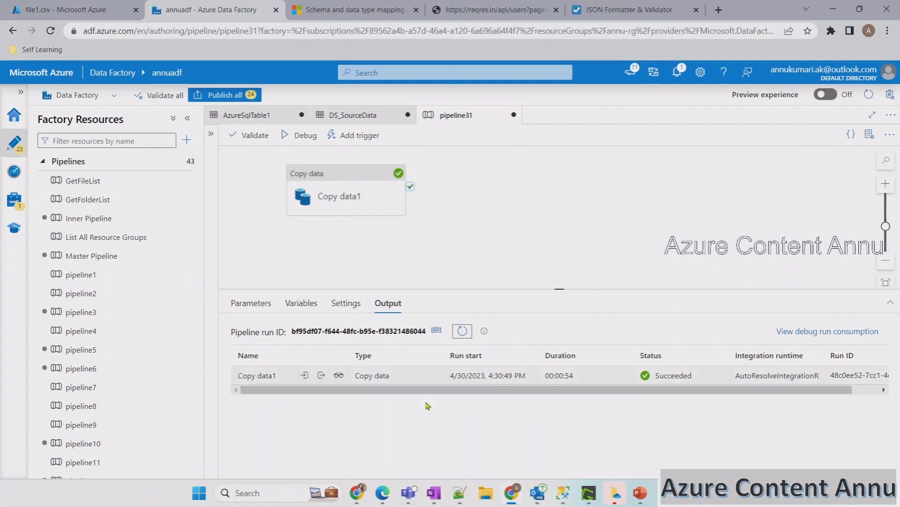
Rerun select * from SinkTable1 in SQL Server Management Studio and compare its columns and rows with the file1.csv preview
click(567, 496)
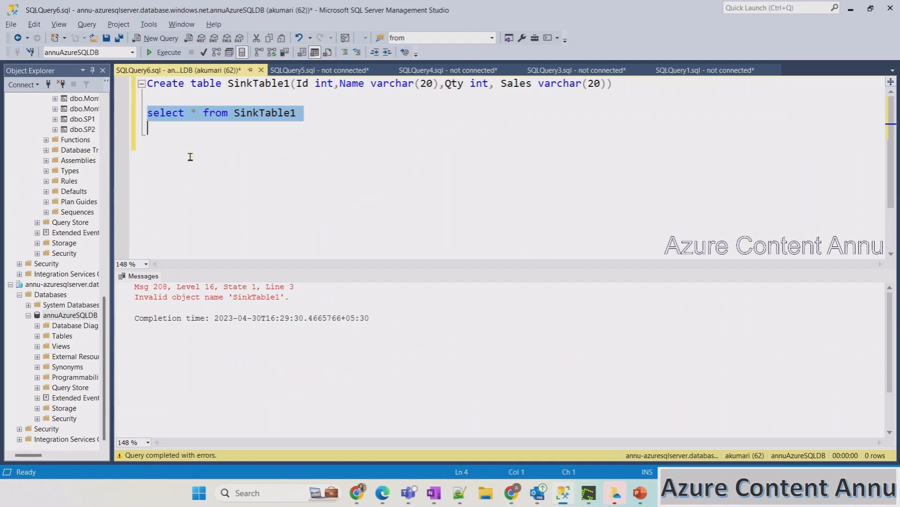
click(162, 53)
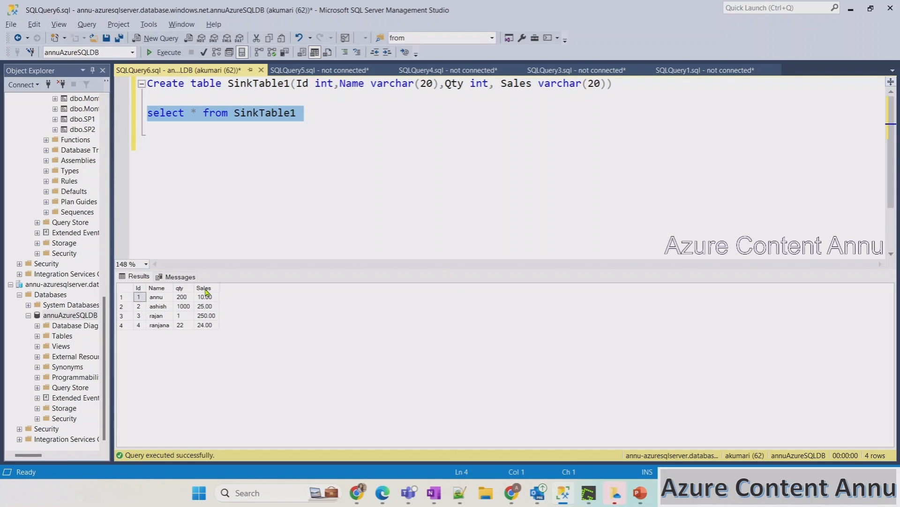
key(alt+Tab)
click(79, 10)
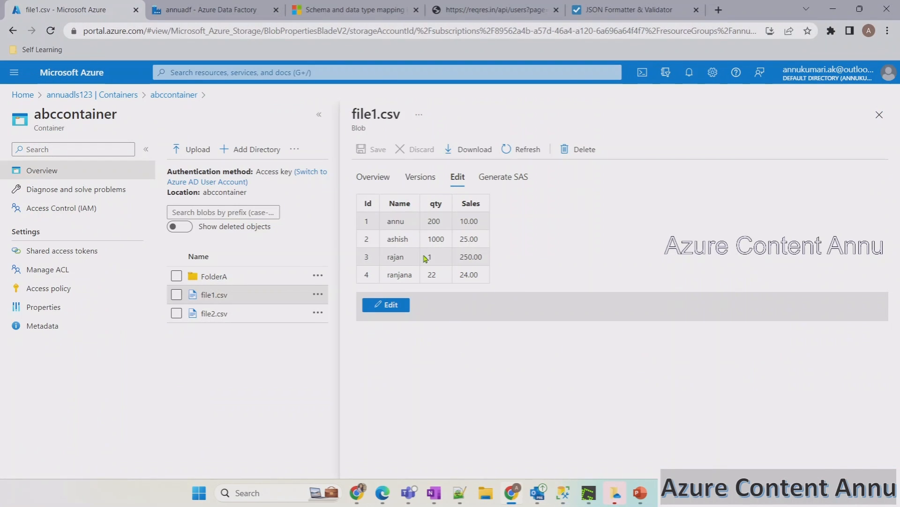
key(alt+Tab)
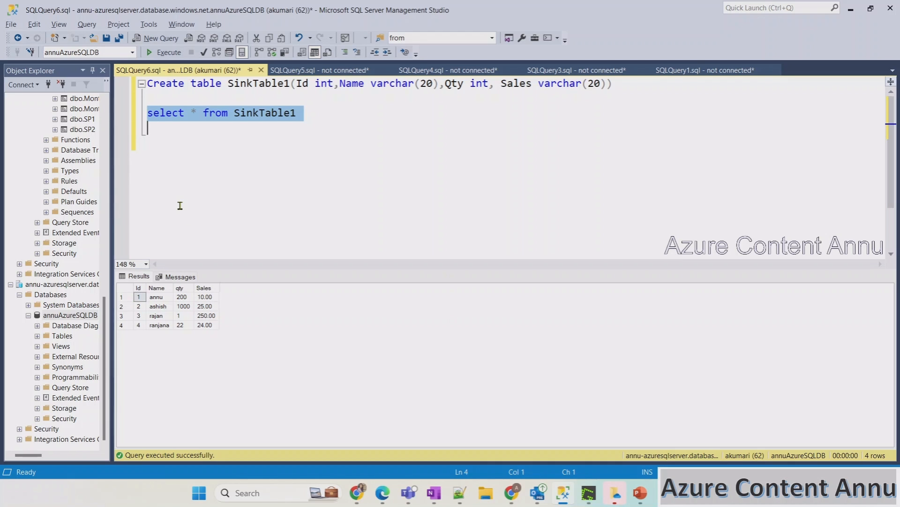
Switch to the PowerPoint slide show and underline in red the point that an existing sink must contain all copied columns
click(640, 492)
click(704, 436)
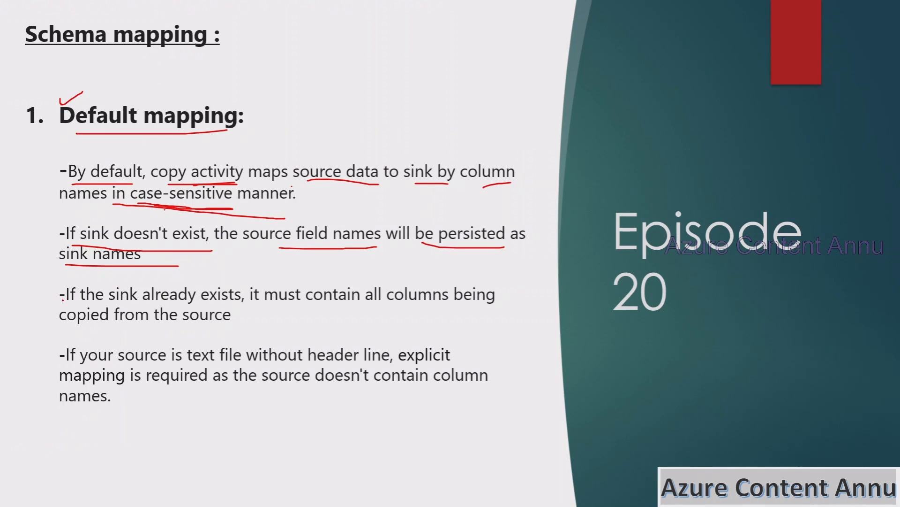
drag(65, 301, 467, 307)
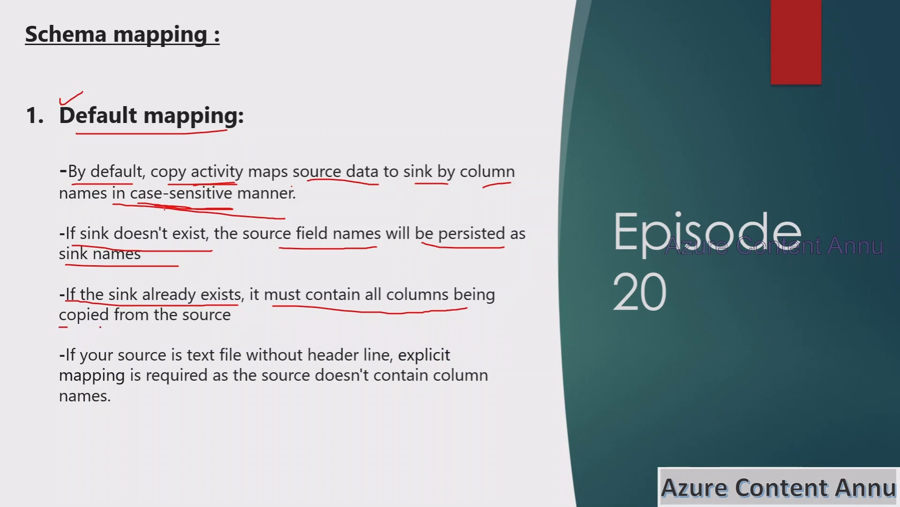
drag(100, 327, 217, 323)
In SQL Server Management Studio, write and execute Alter table SinkTable1 Drop column Sales
key(alt+Tab)
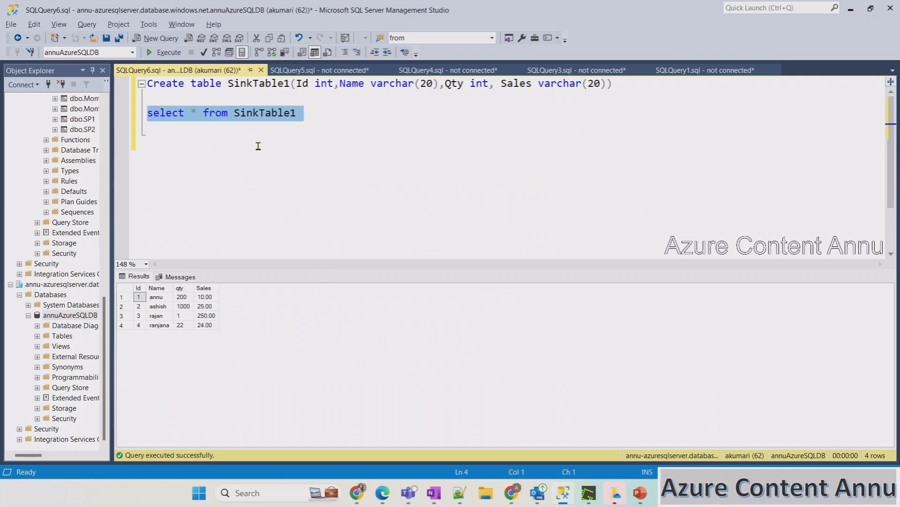
click(401, 219)
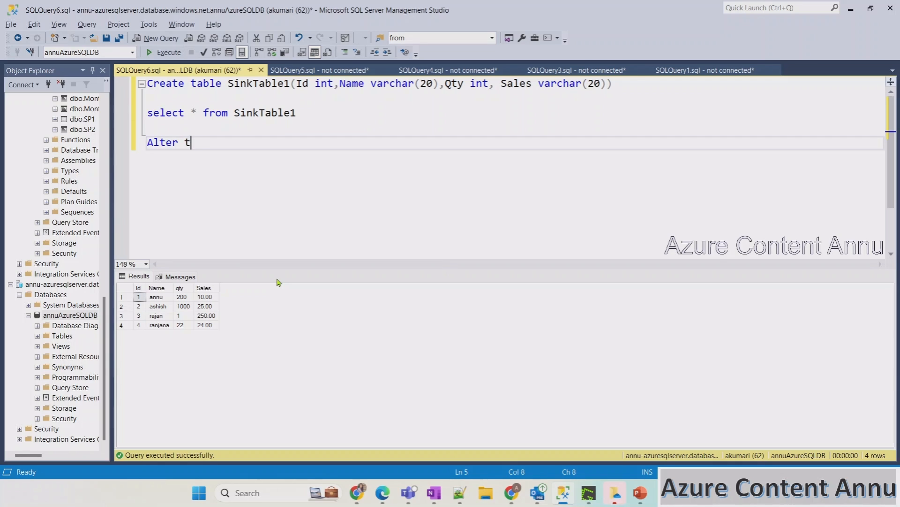
text(able SinkTable1)
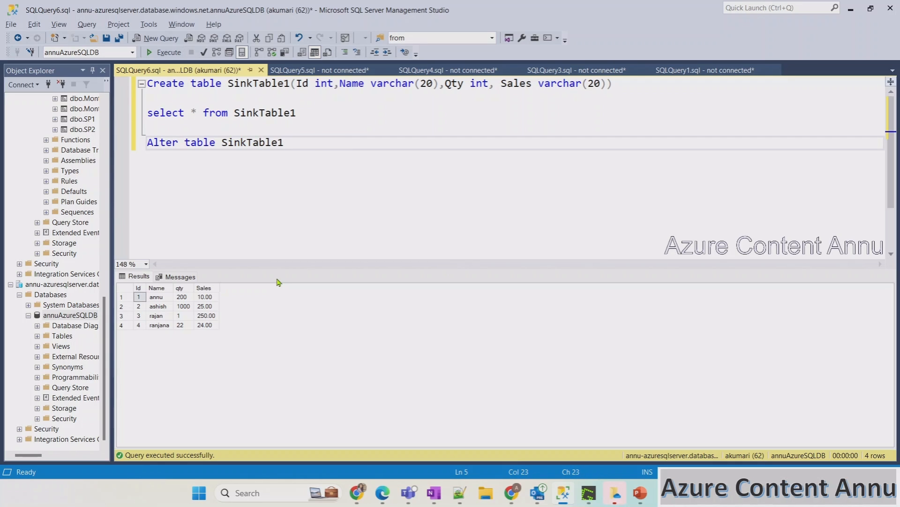
key(Return)
text(Drop )
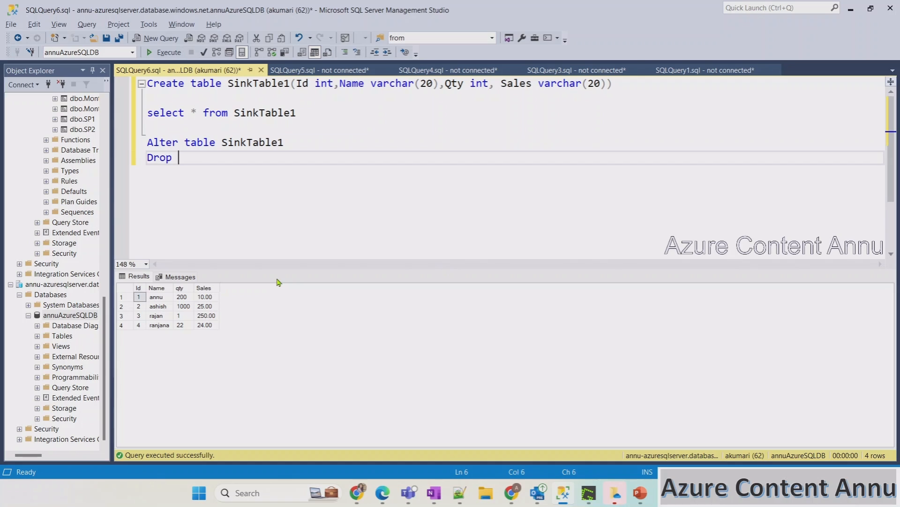
text(column Sales)
drag(280, 159, 105, 123)
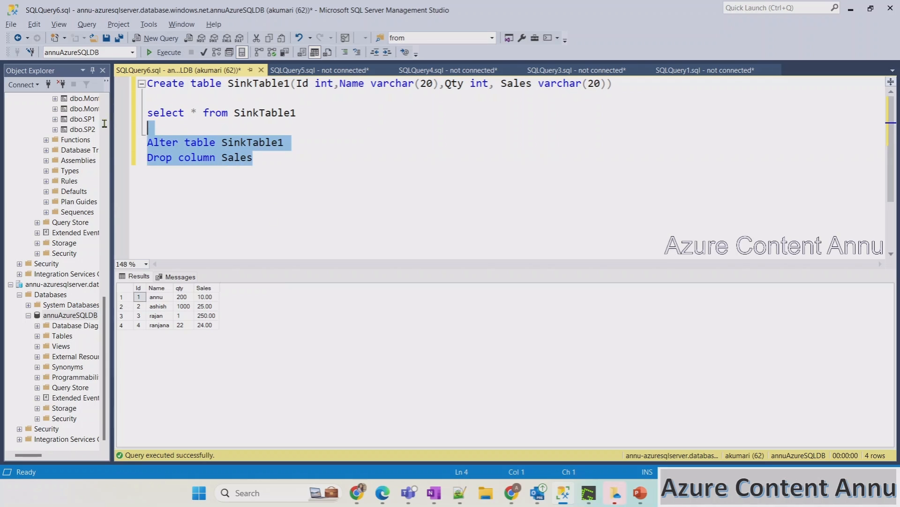
key(F5)
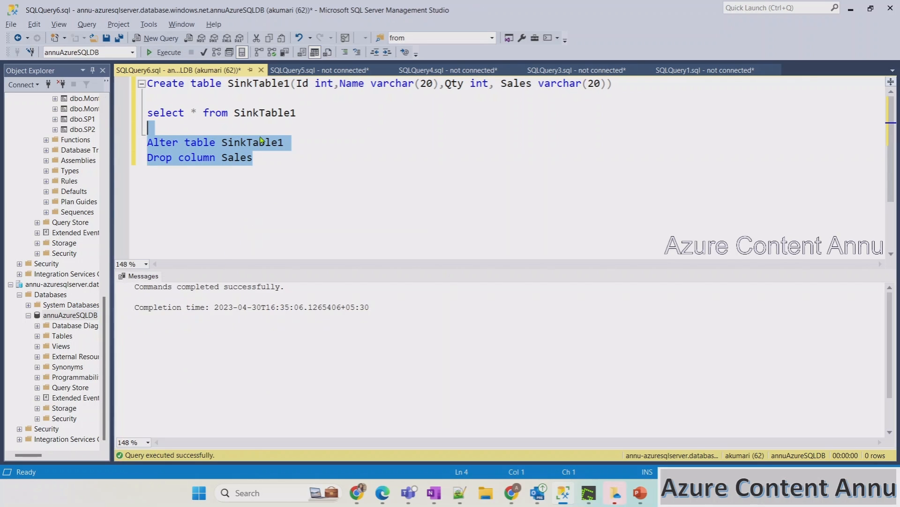
Delete the Alter table statement from the query and rerun select * from SinkTable1
key(Delete)
click(134, 119)
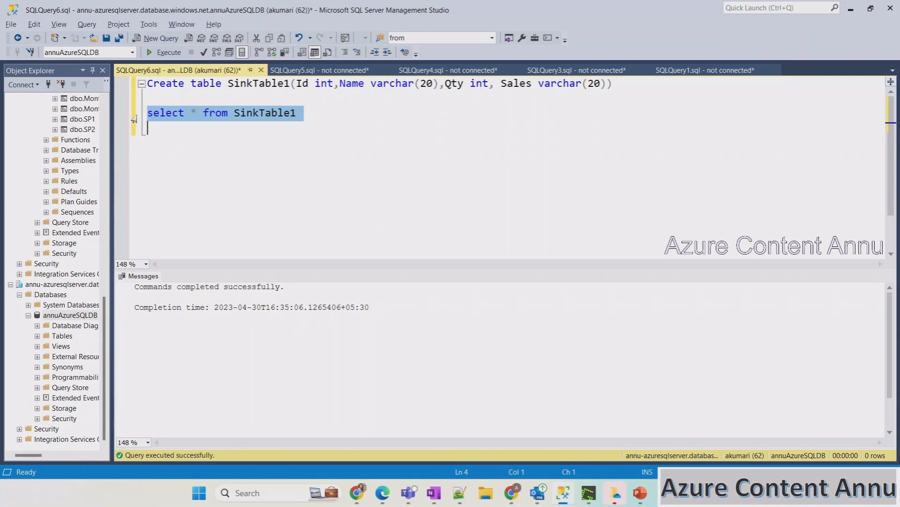
key(F5)
click(328, 198)
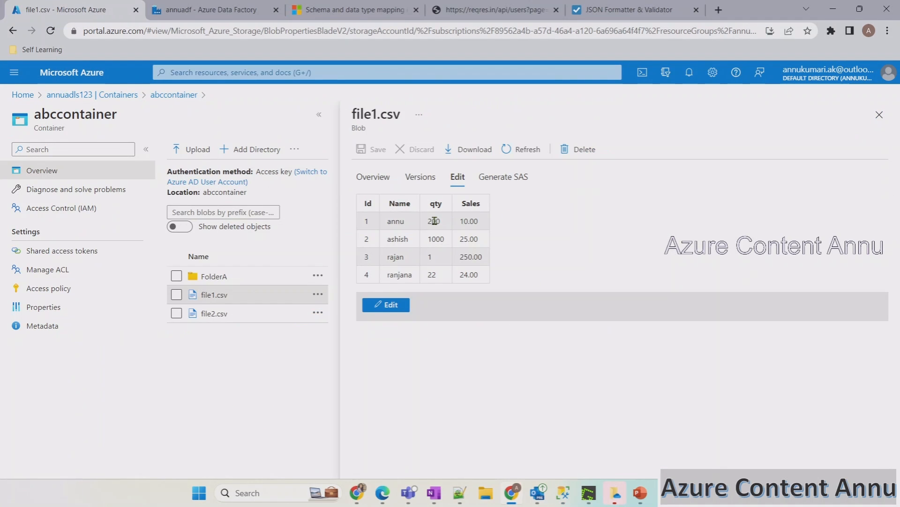
Switch to Data Factory, check the Copy data1 mapping, and set the sink's table option to None
click(173, 6)
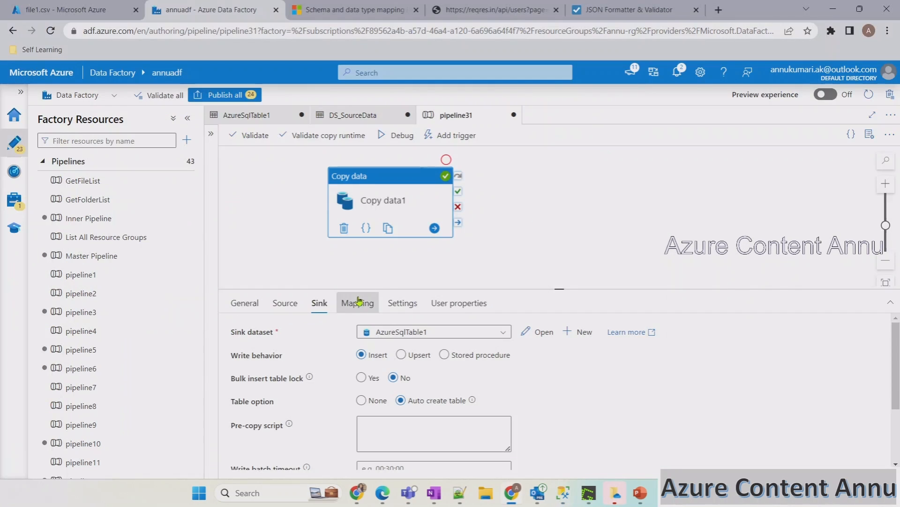
click(357, 302)
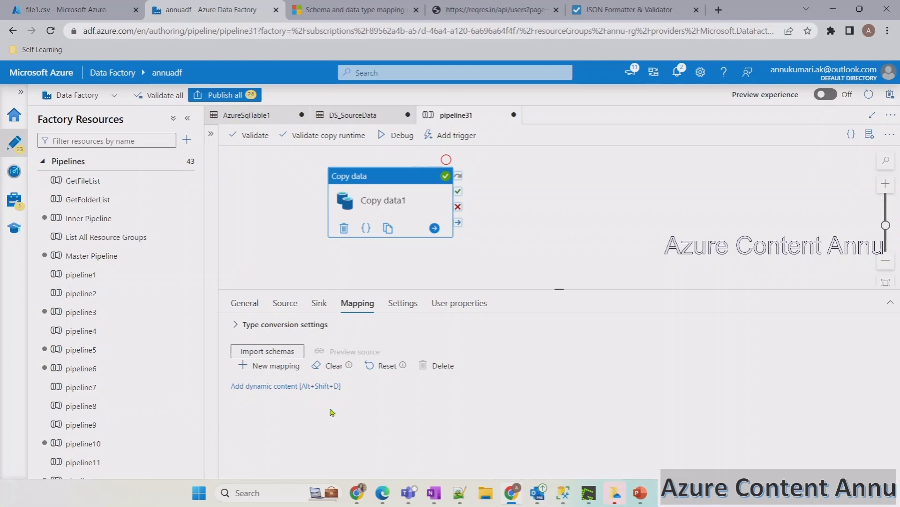
click(319, 304)
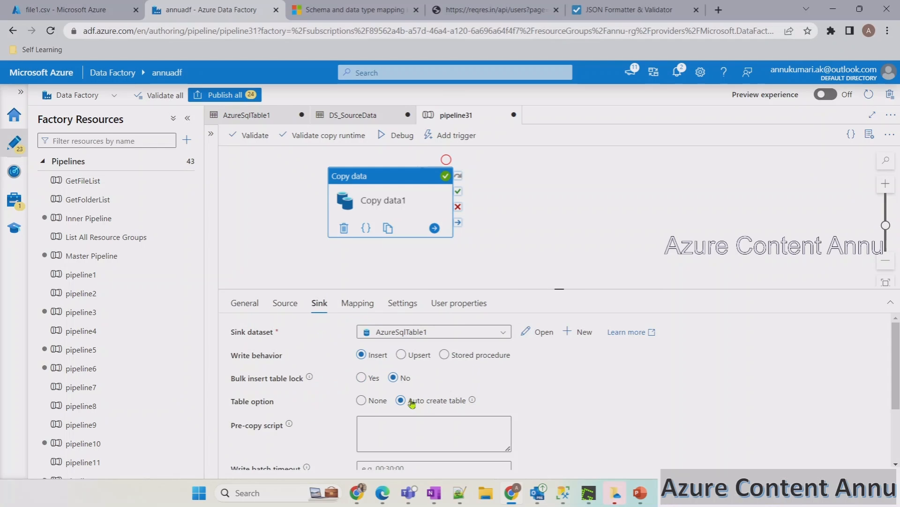
click(362, 403)
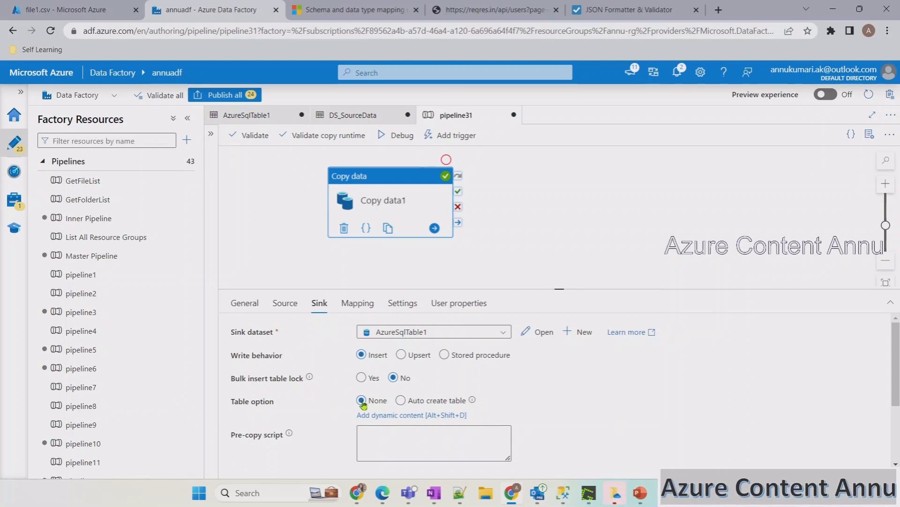
Run pipeline31 in debug mode and examine the message in the Copy data1 error details
click(398, 135)
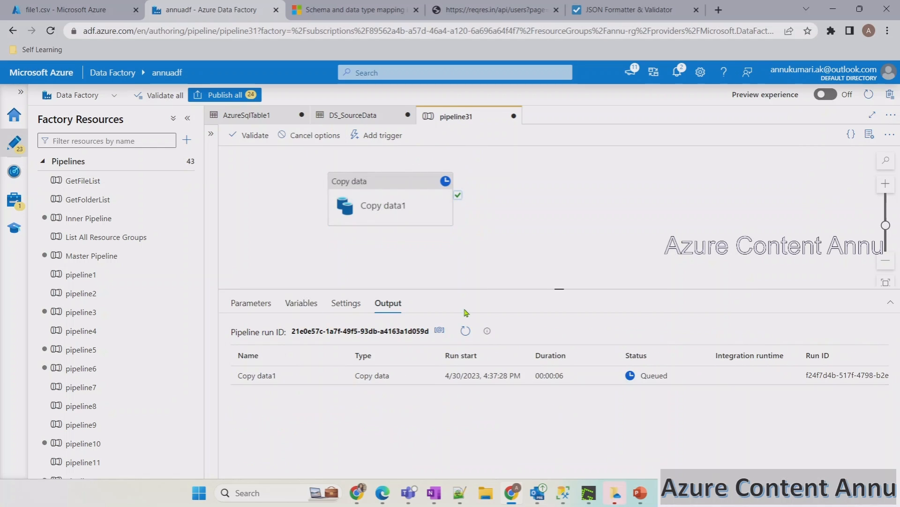
click(466, 332)
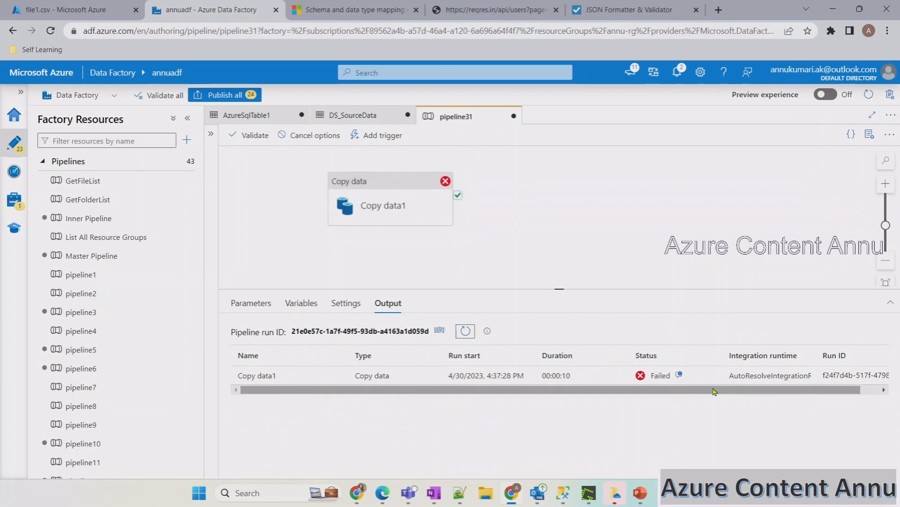
click(680, 375)
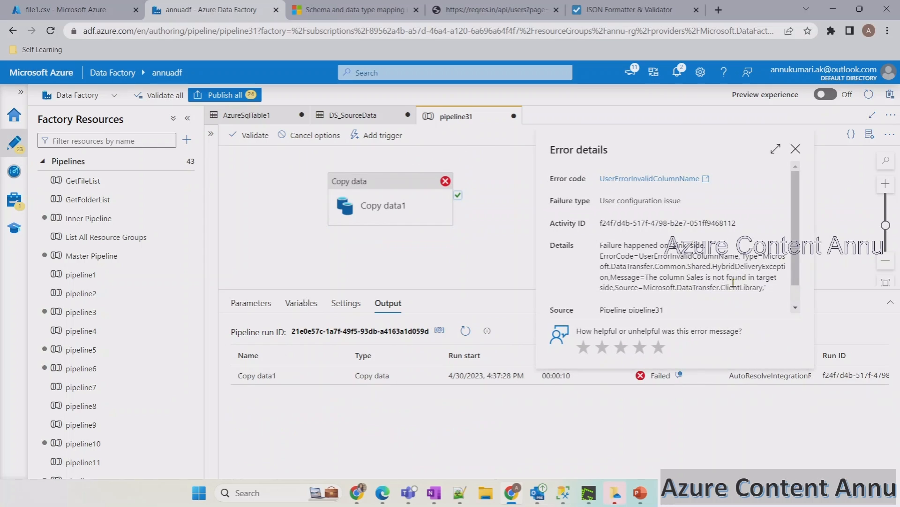
drag(648, 277, 759, 277)
click(603, 287)
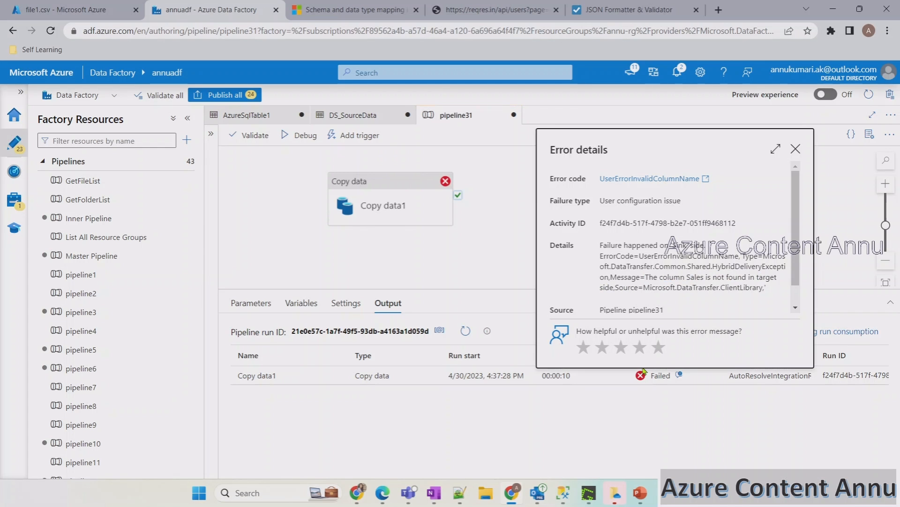
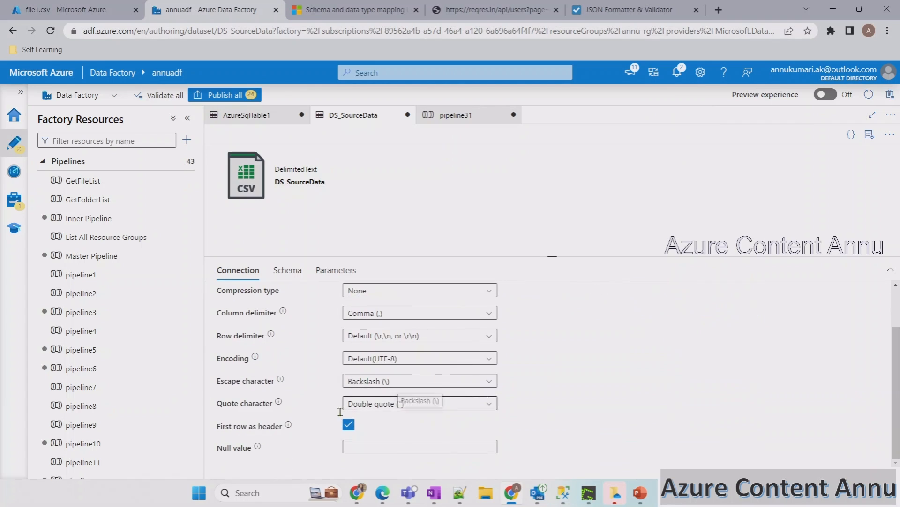
Turn off First row as header in the DS_SourceData dataset and preview its data
drag(220, 426, 308, 435)
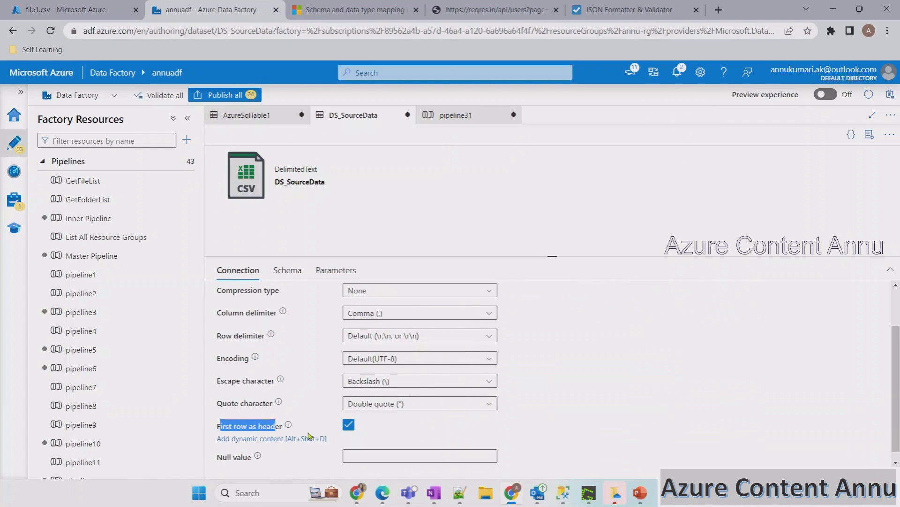
click(348, 425)
scroll(518, 413, up, 2)
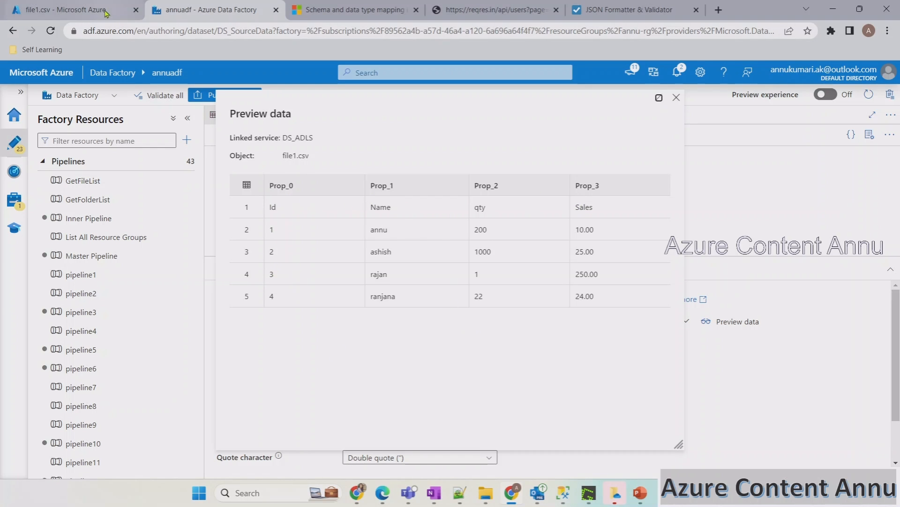
In the Azure portal, delete the header row Id,Name,qty,Sales from file1.csv and save the file
click(85, 9)
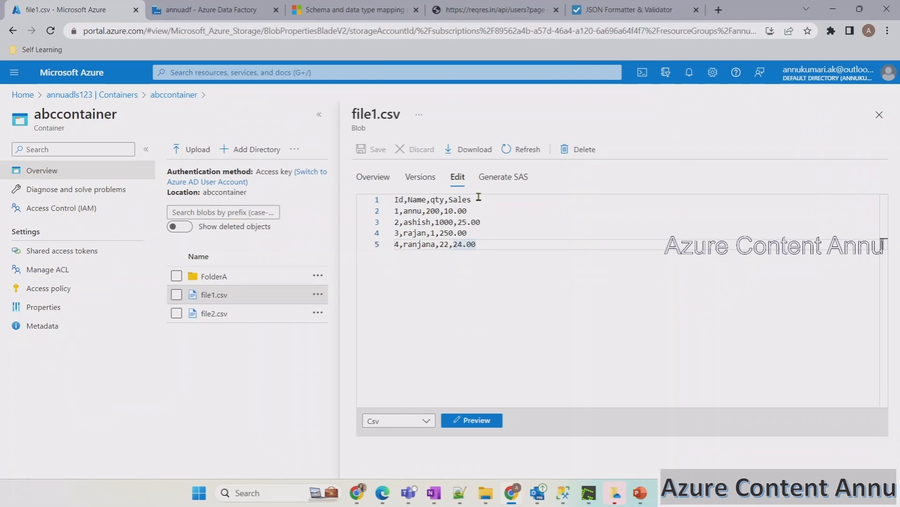
drag(478, 199, 373, 205)
key(BackSpace)
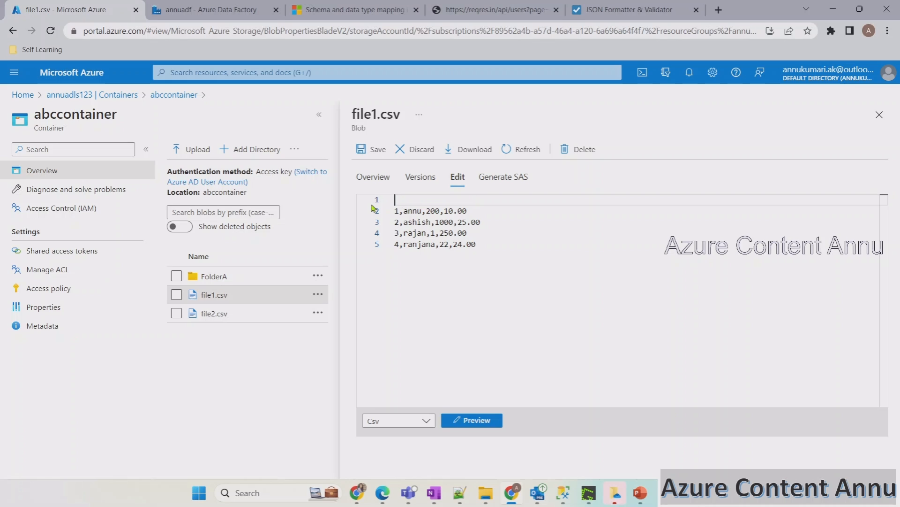
key(Delete)
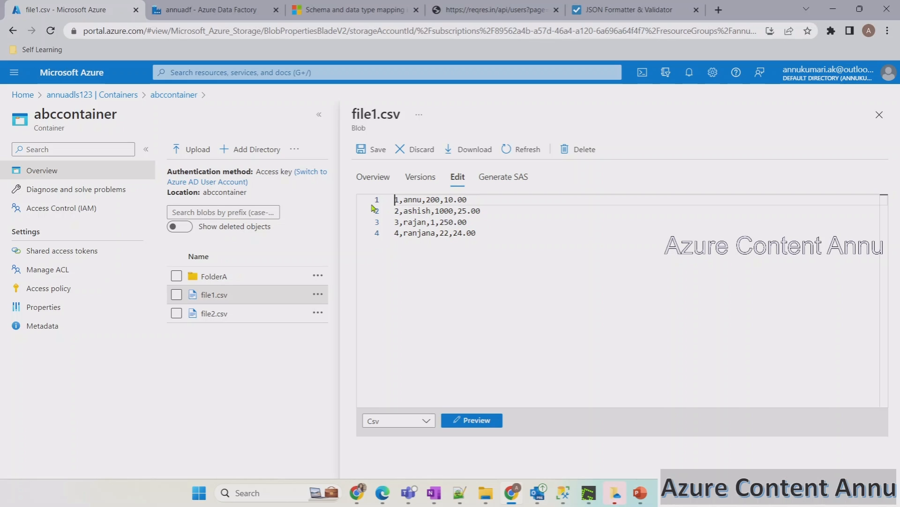
click(373, 150)
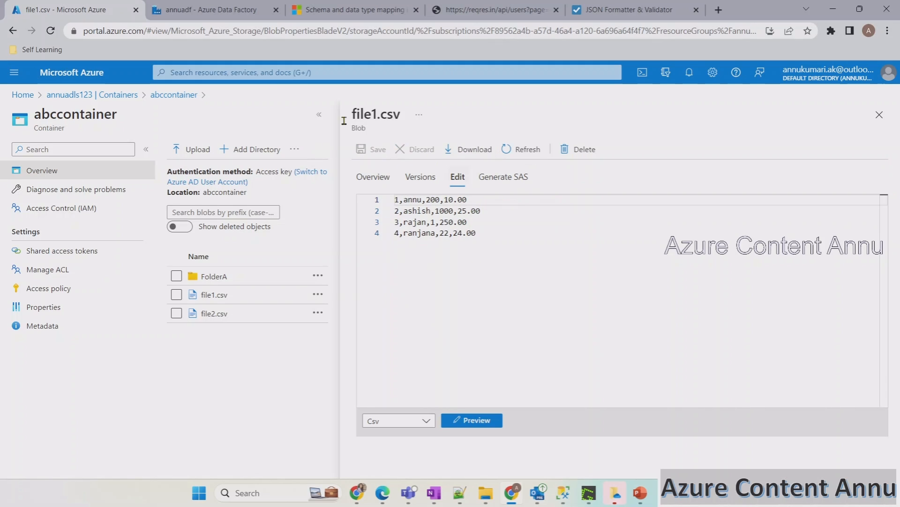
Return to Data Factory and reload the DS_SourceData preview for the edited file1.csv
click(233, 13)
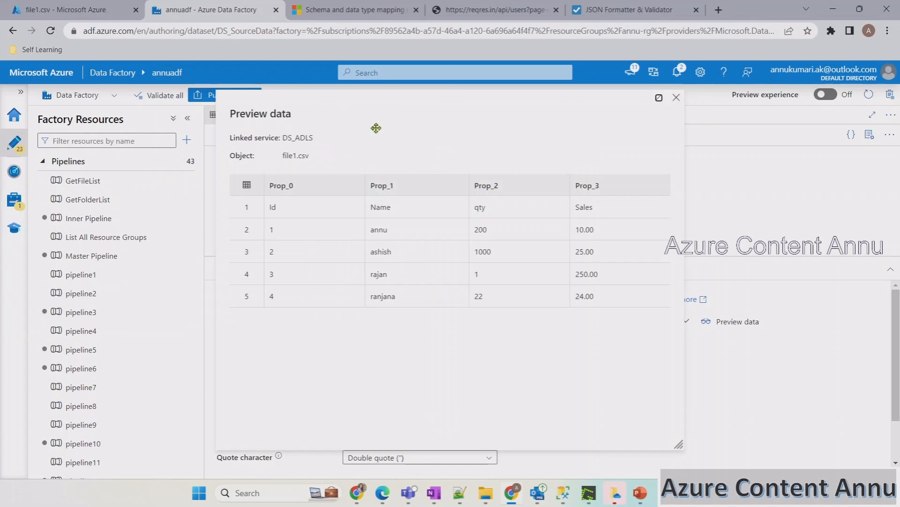
click(676, 98)
click(724, 320)
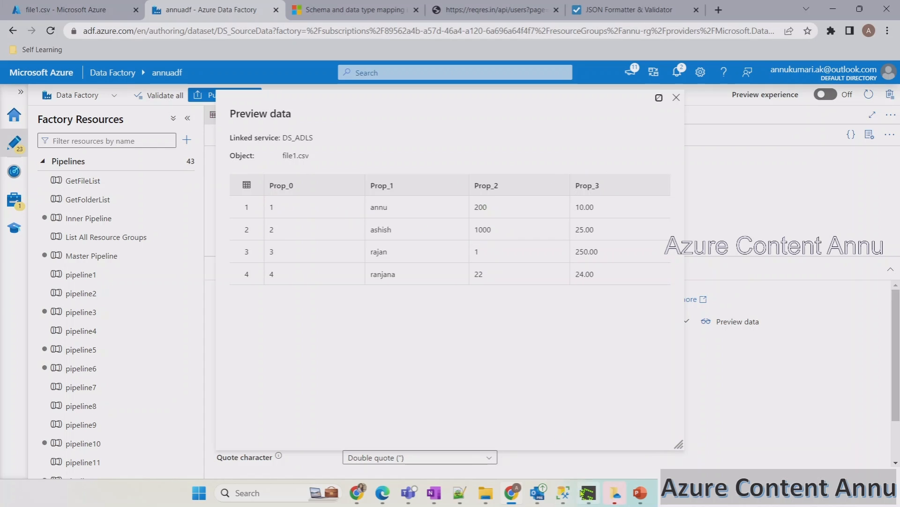
In SQL Server Management Studio, write and execute Alter table SinkTable1 Add Sales varchar(20)
click(568, 498)
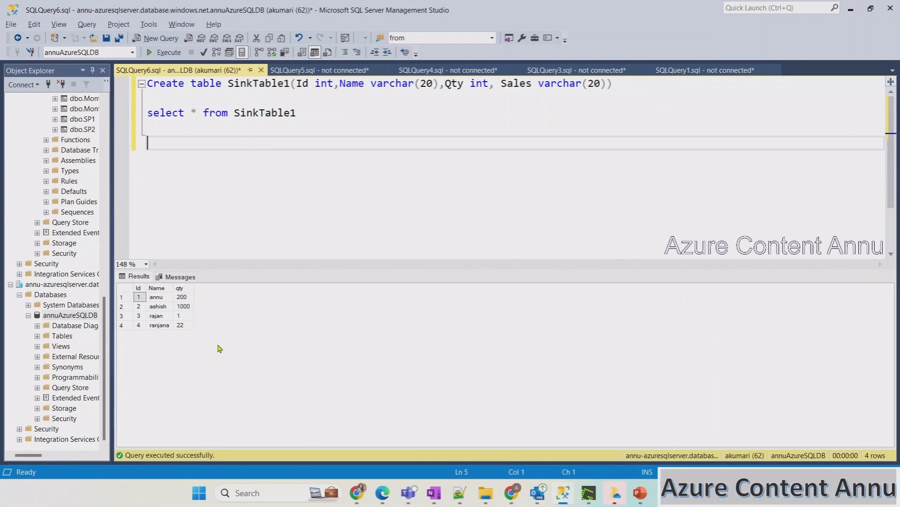
text(tre)
text(er table Sin)
text(kTable)
text(1)
key(Return)
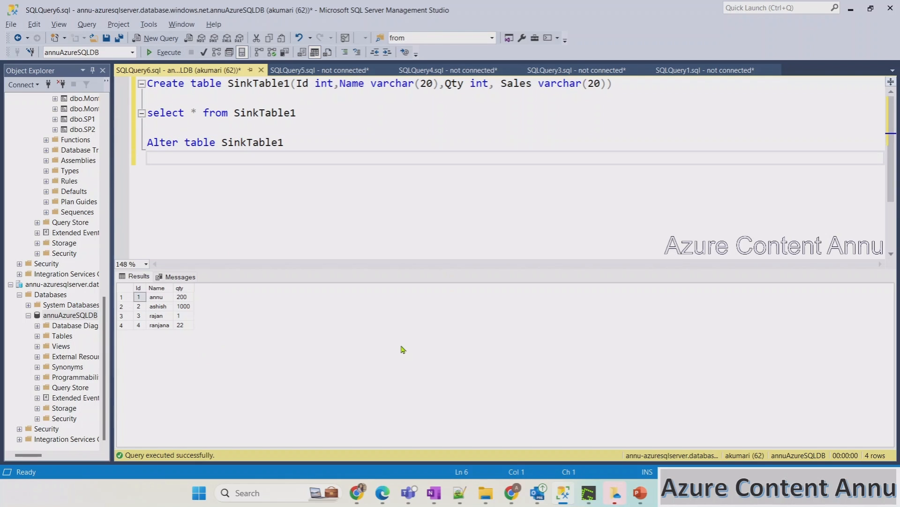
text(Add Sales varchar)
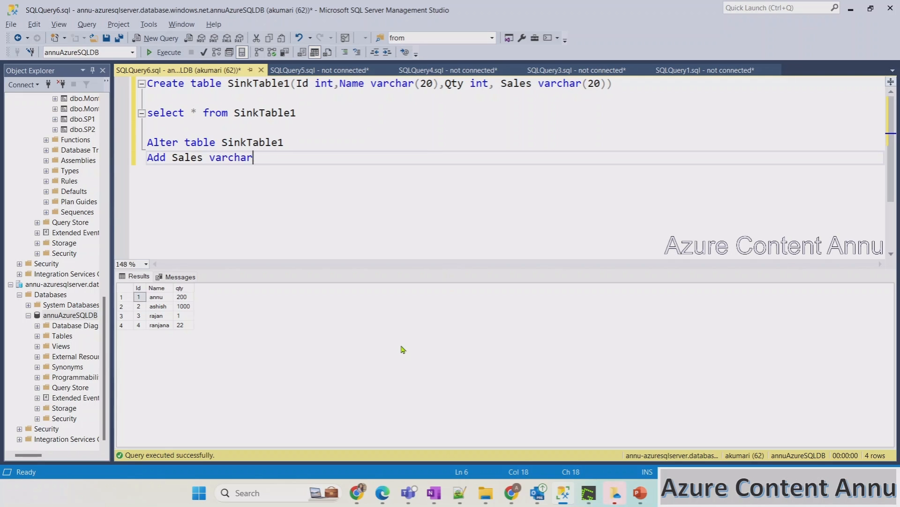
text((20))
drag(302, 178, 146, 125)
key(F5)
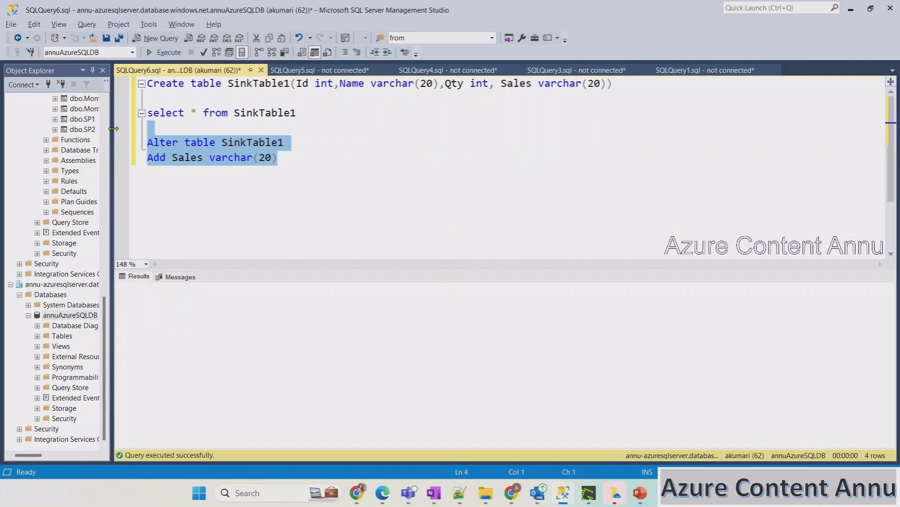
Remove the Alter table statement that adds Sales, then rerun select * from SinkTable1 and inspect the Sales column
key(Delete)
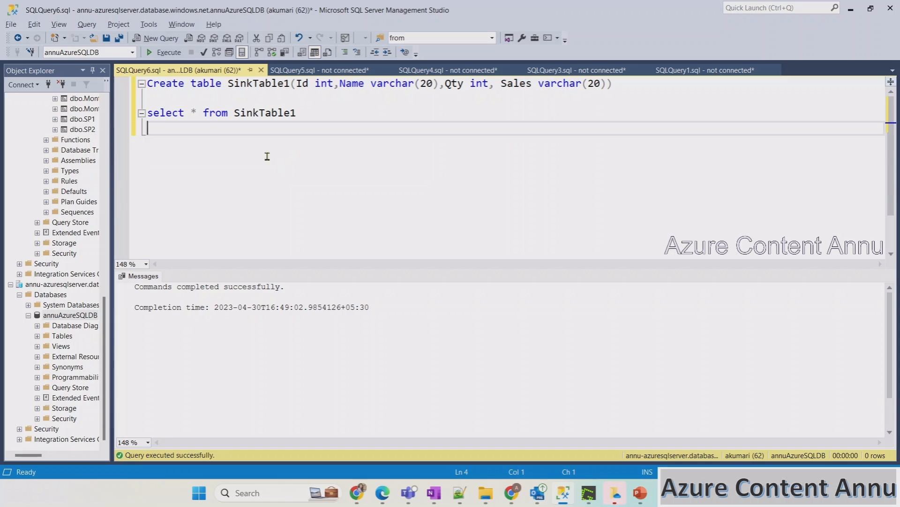
click(139, 120)
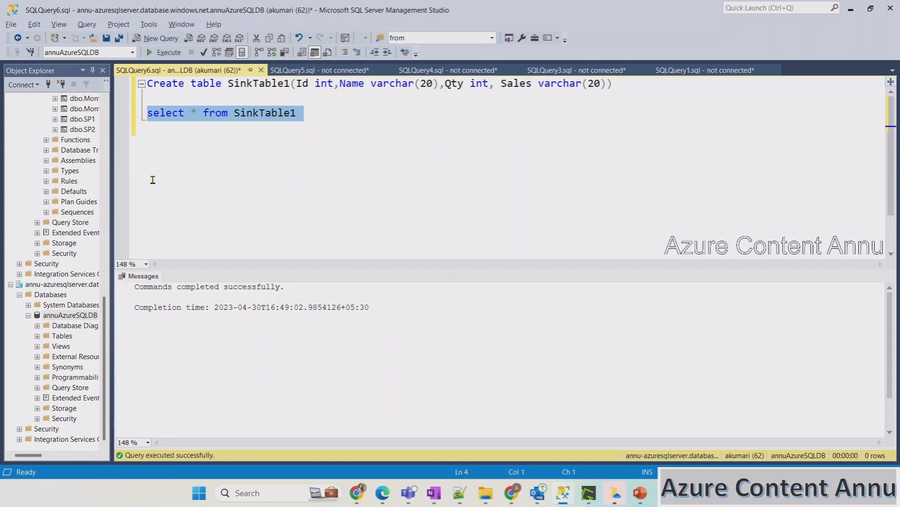
key(F5)
click(209, 288)
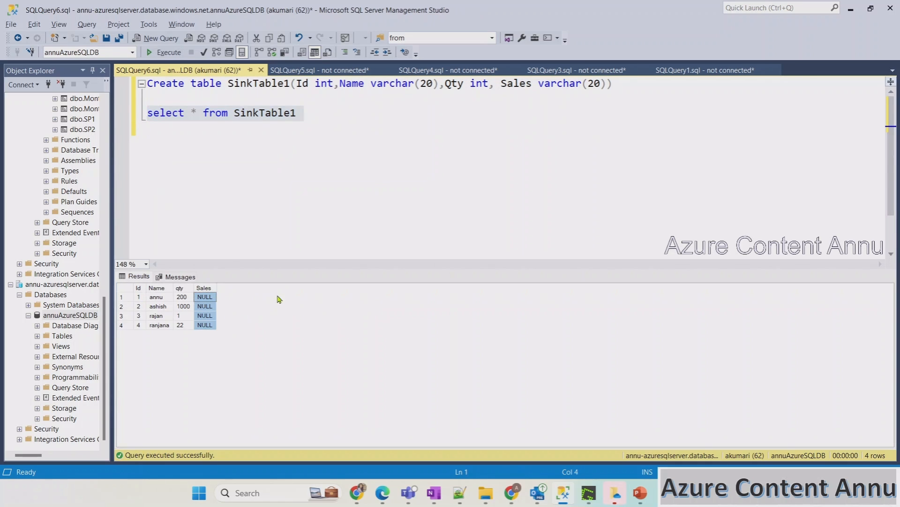
click(298, 202)
Return to Data Factory, check the Copy data1 mapping, and run pipeline31 in debug mode, refreshing its run status
key(alt+Tab)
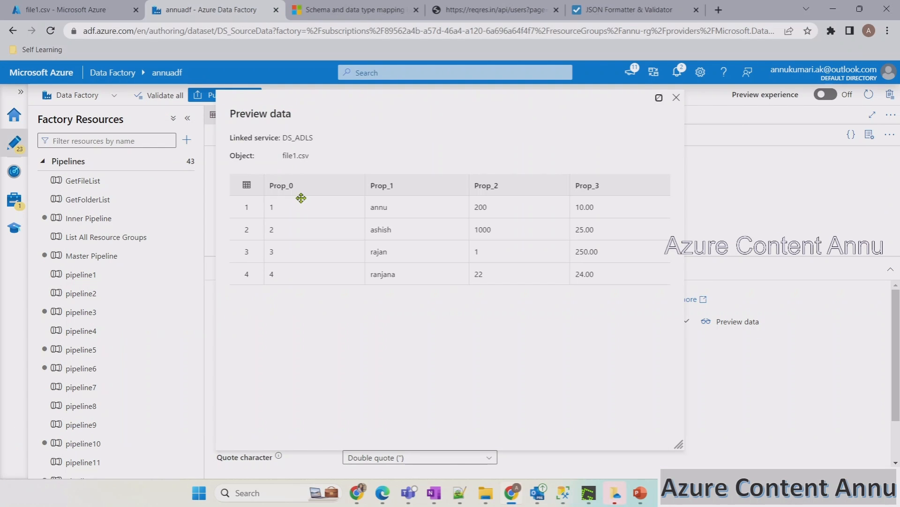
click(676, 98)
click(475, 117)
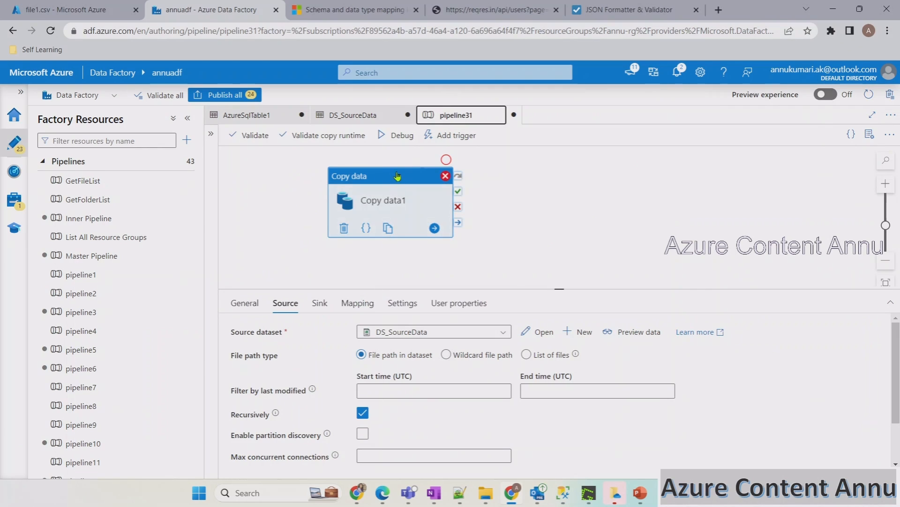
click(356, 302)
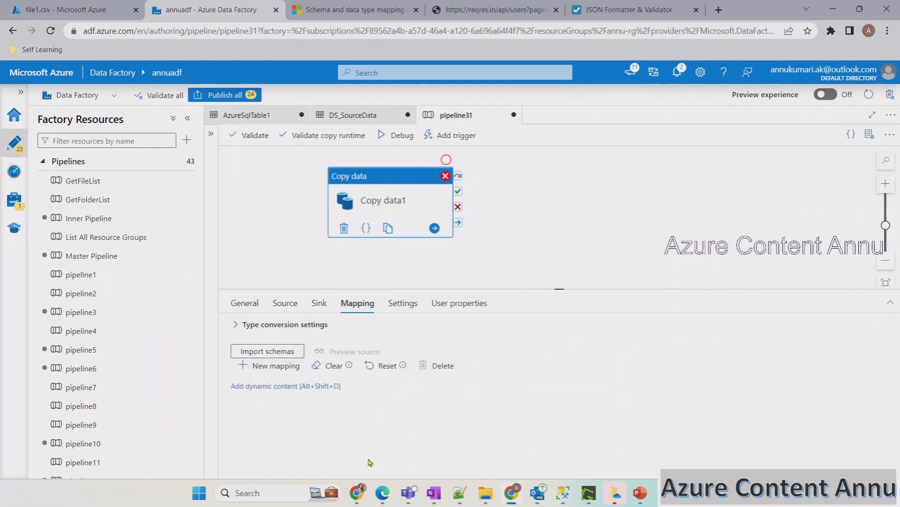
click(399, 136)
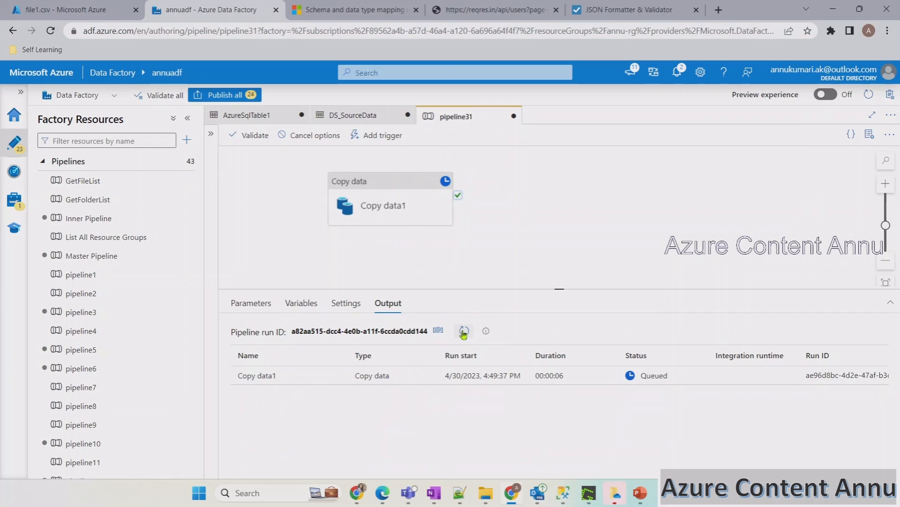
click(464, 331)
key(alt+Tab)
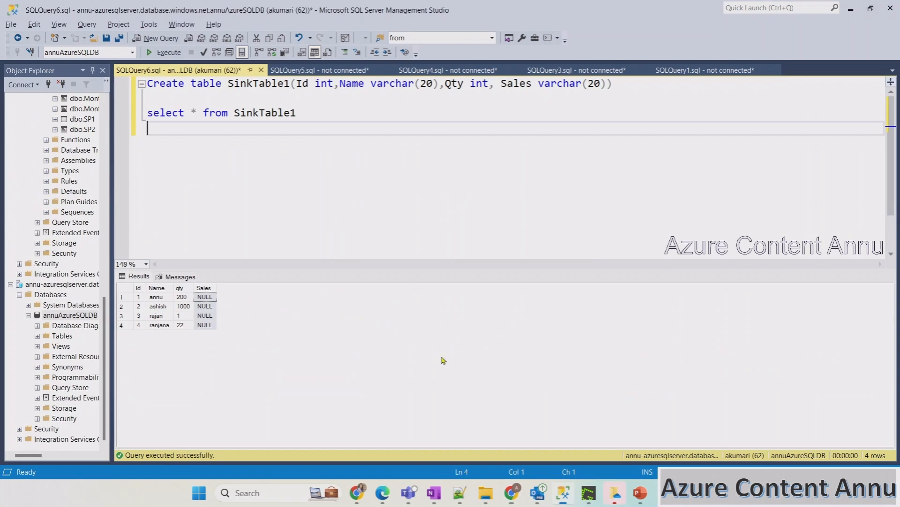
key(alt+Tab)
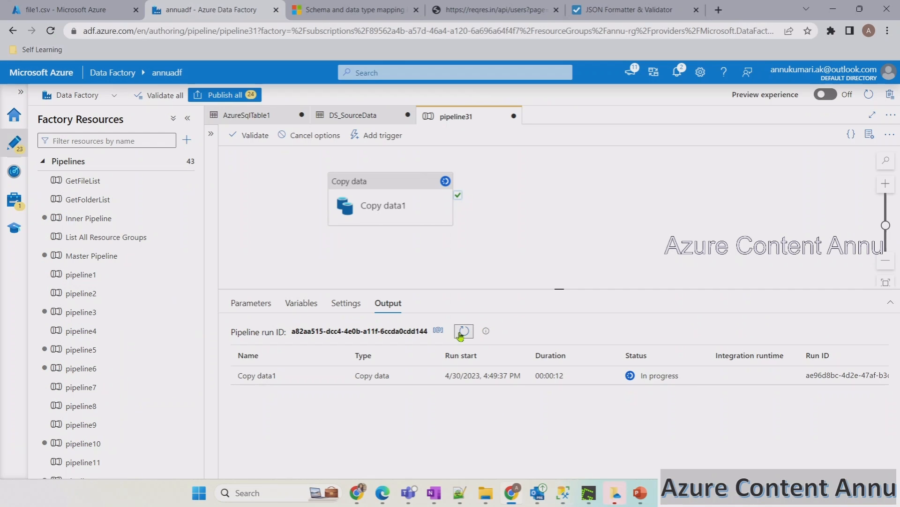
click(462, 331)
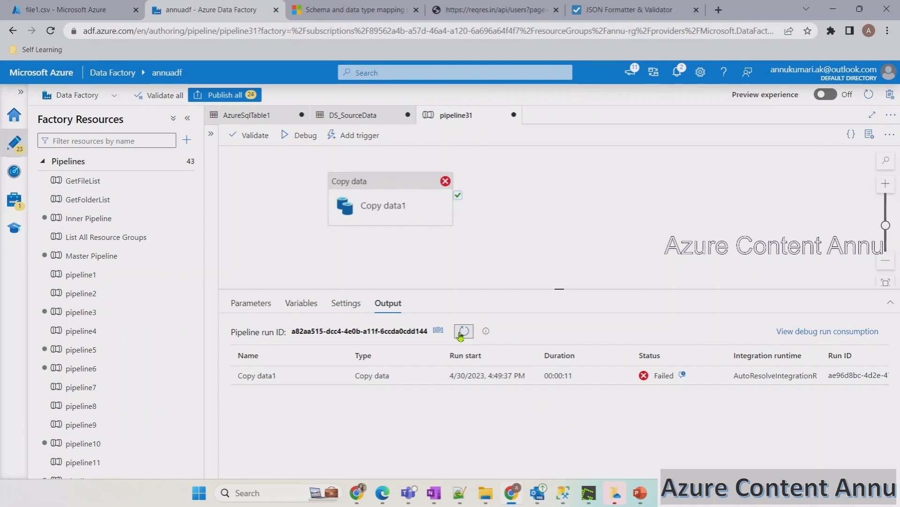
Examine the message in the latest run's error details, then close them and reopen the Copy data1 mapping settings
click(682, 374)
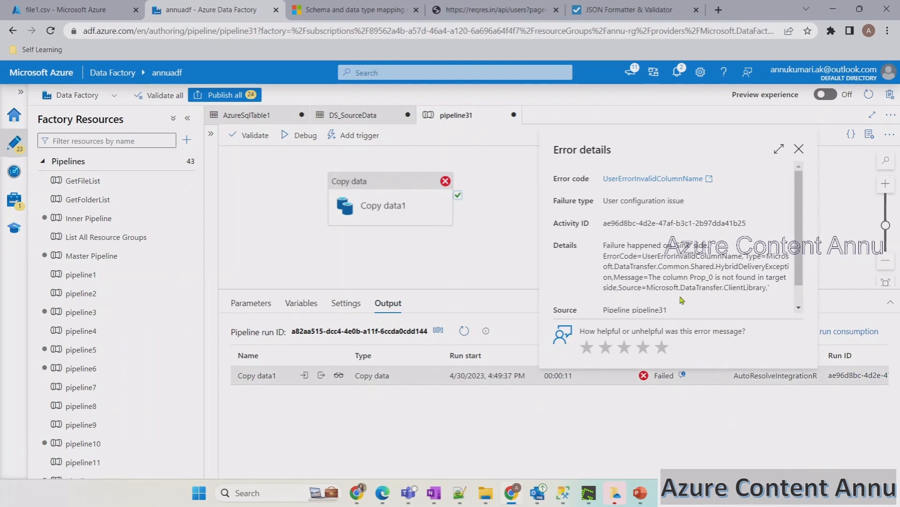
drag(694, 278, 768, 278)
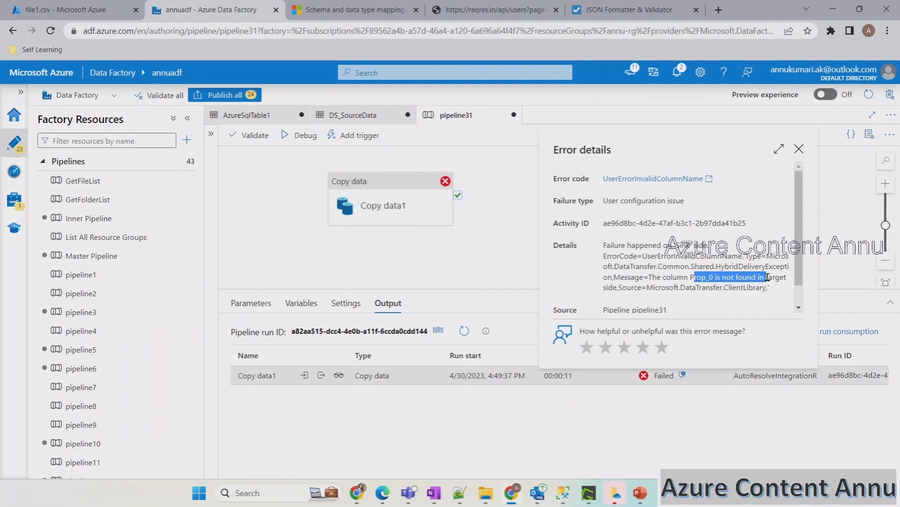
click(798, 149)
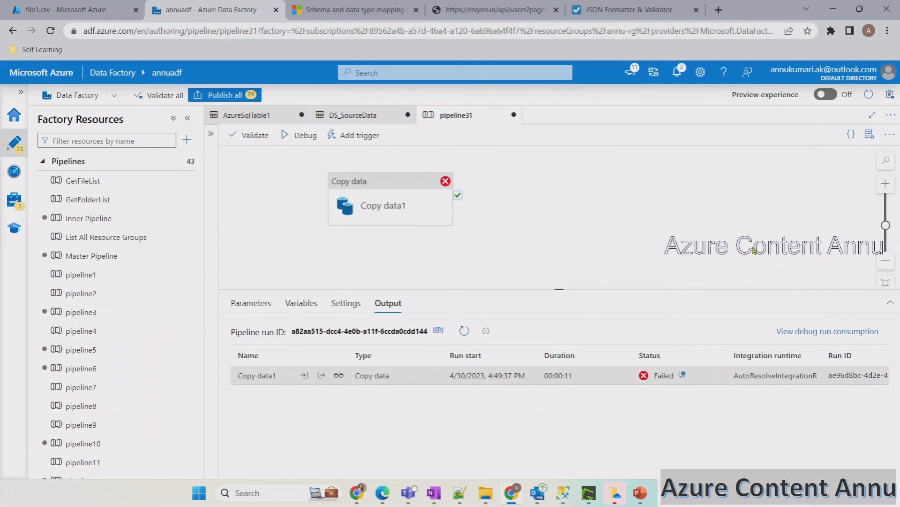
click(400, 207)
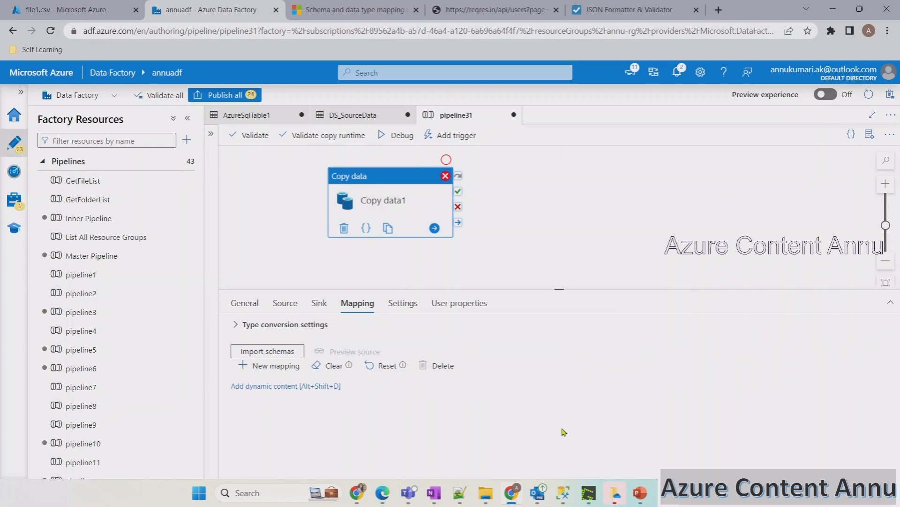
mouse_move(640, 493)
click(695, 424)
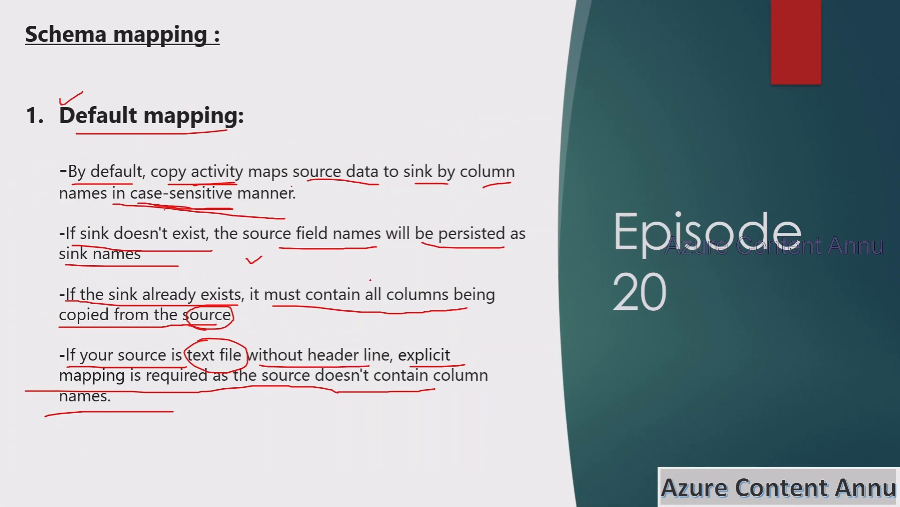
key(Right)
drag(126, 188, 243, 191)
drag(393, 184, 451, 188)
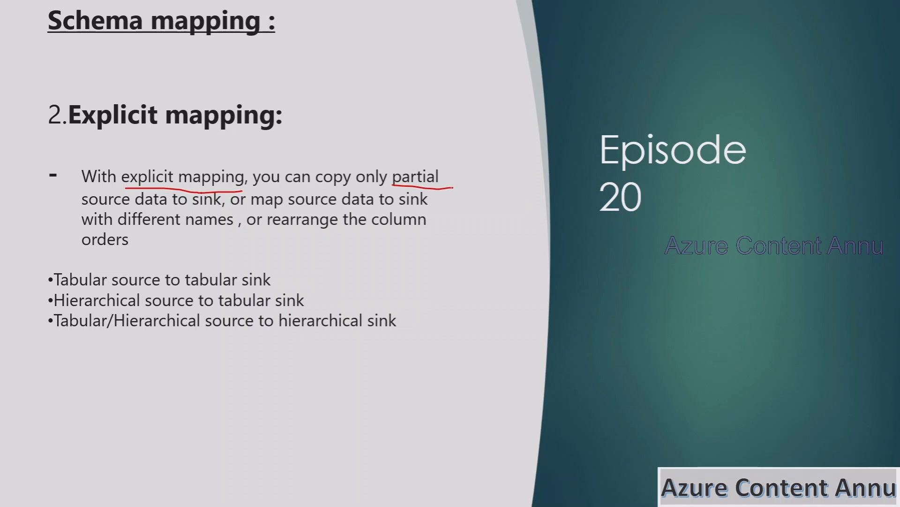
drag(94, 213, 372, 209)
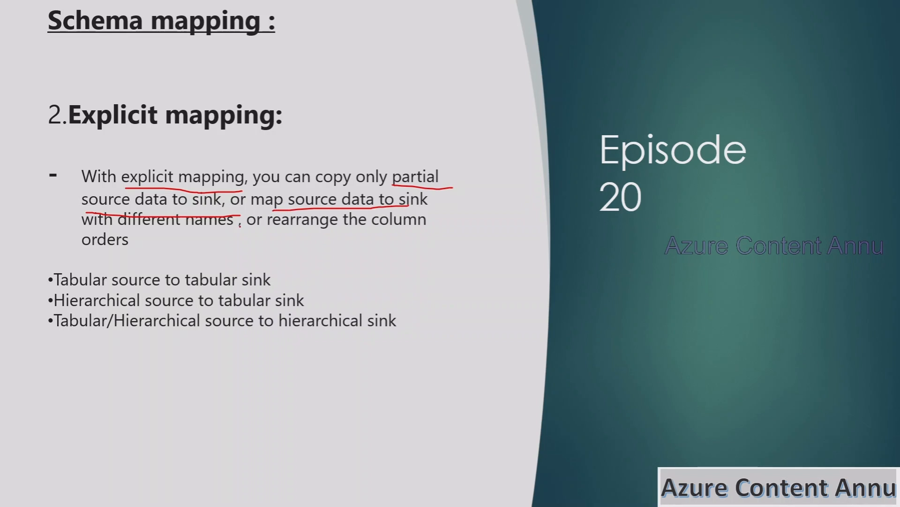
drag(94, 230, 215, 230)
drag(271, 230, 408, 229)
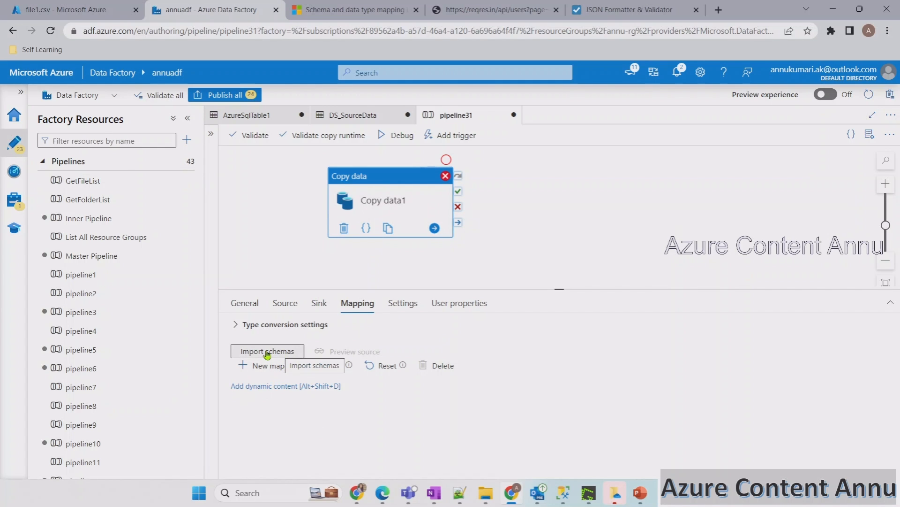
Import the schemas into the Copy data1 mapping and compare the Source column numbers with the Destination columns
click(281, 352)
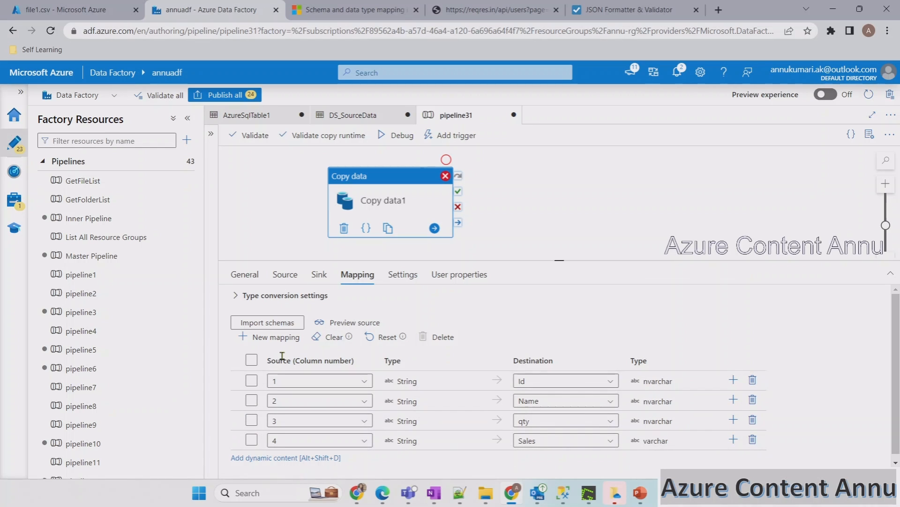
drag(268, 360, 284, 360)
drag(514, 361, 559, 364)
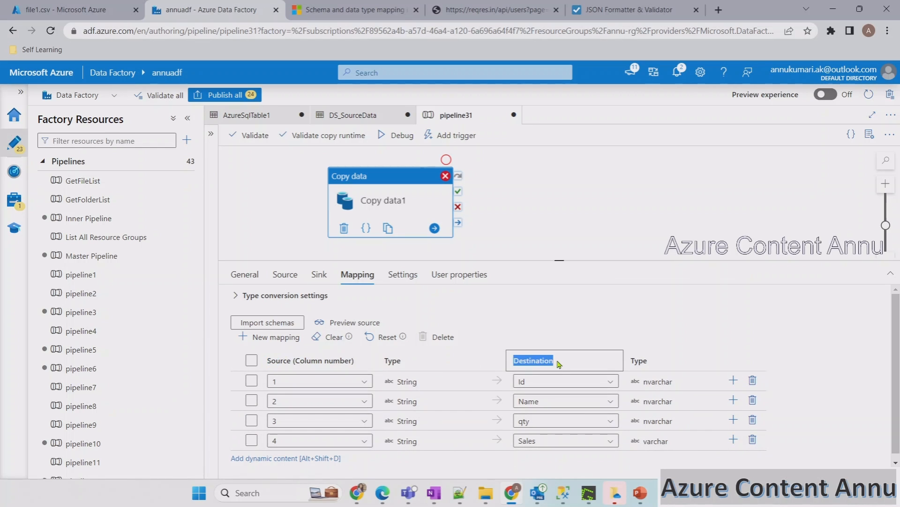
click(444, 359)
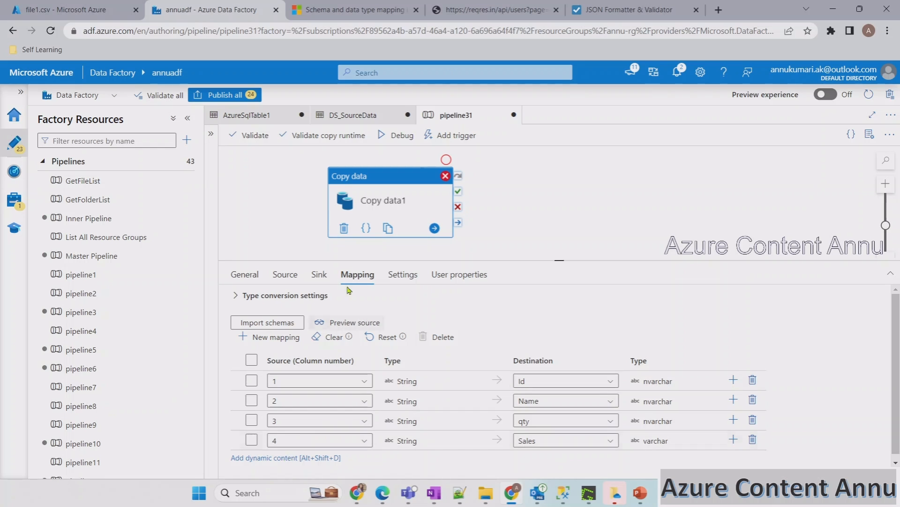
Run pipeline31 in debug mode with the imported column mapping, glancing at the SinkTable1 query in SQL Server Management Studio meanwhile
click(396, 135)
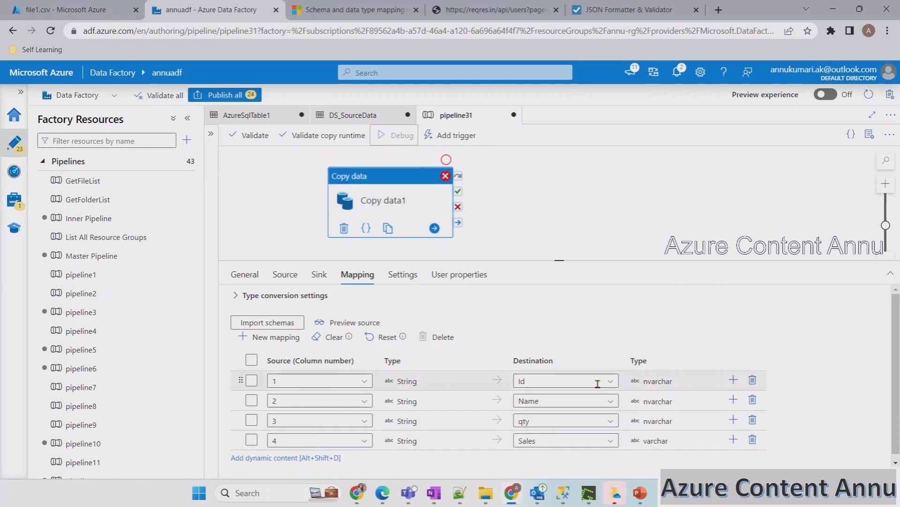
mouse_move(563, 492)
click(519, 452)
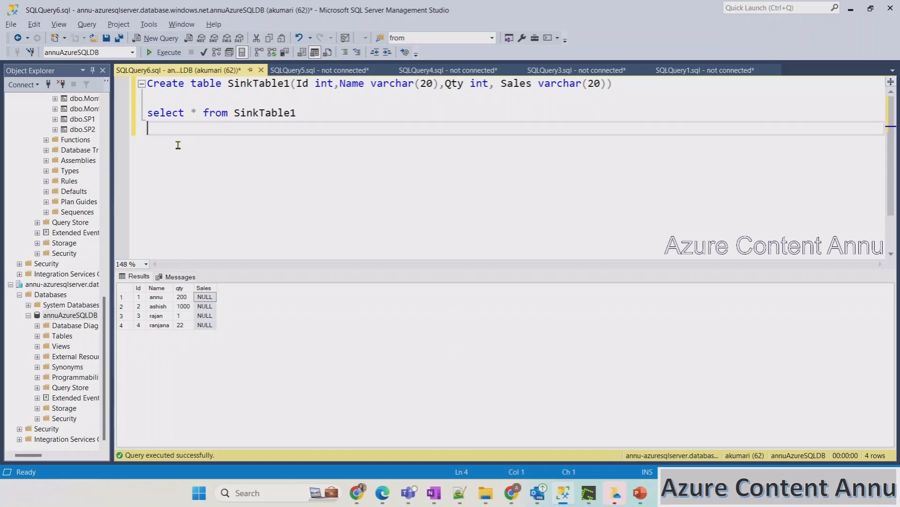
key(alt+Tab)
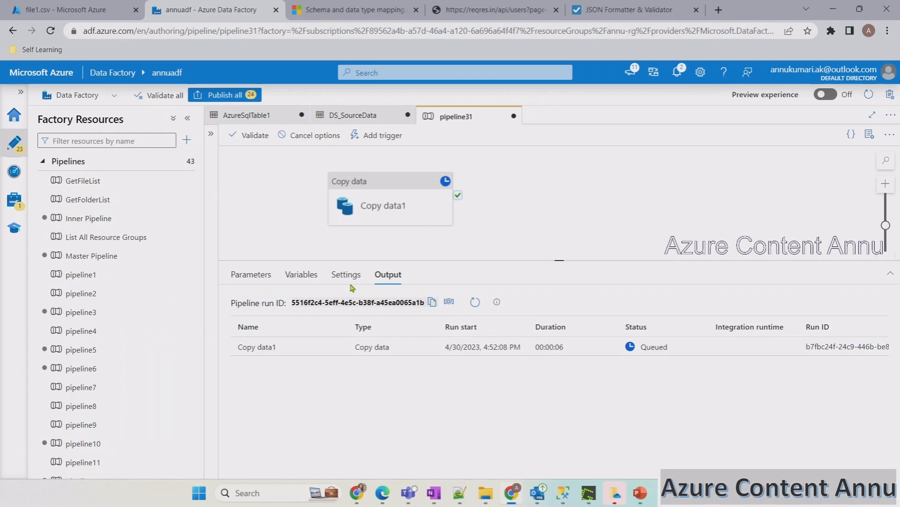
Check the Copy data1 sink's table option and pre-copy script, then refresh the pipeline31 debug run's status
click(364, 201)
click(319, 274)
scroll(271, 346, down, 2)
click(368, 339)
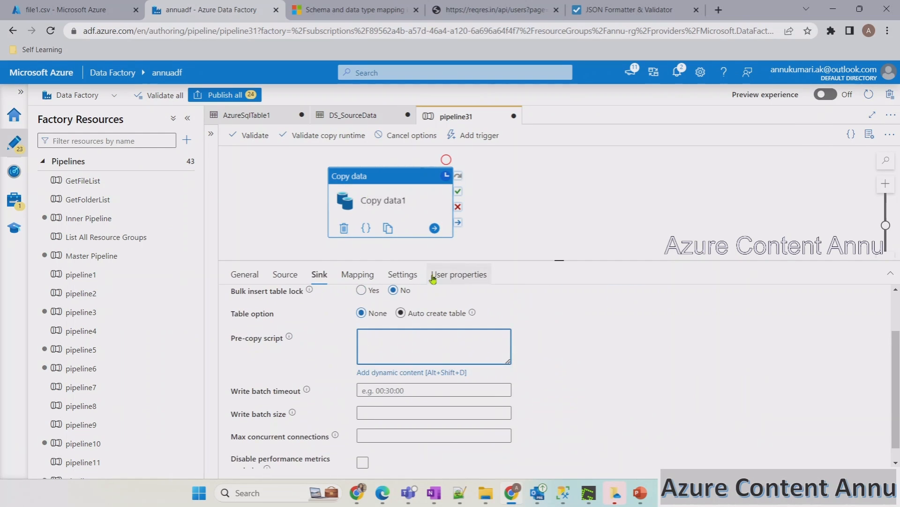
click(528, 215)
click(460, 303)
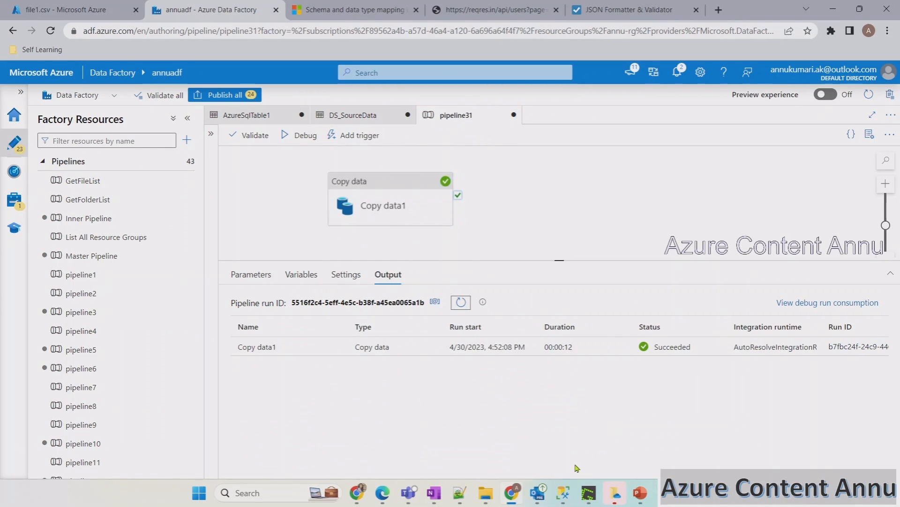
In SQL Server Management Studio, rerun select * from SinkTable1 and examine the newly copied rows, including their Sales values
click(563, 492)
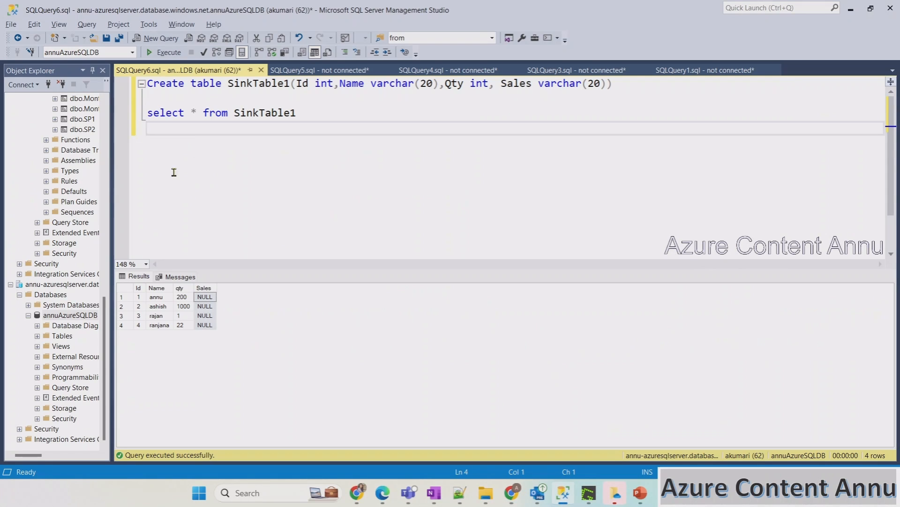
click(138, 114)
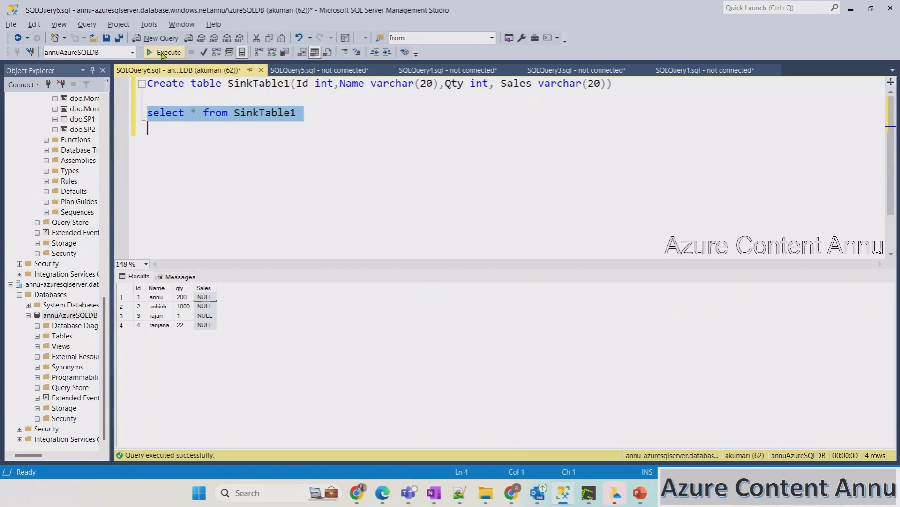
click(162, 53)
drag(140, 335, 205, 369)
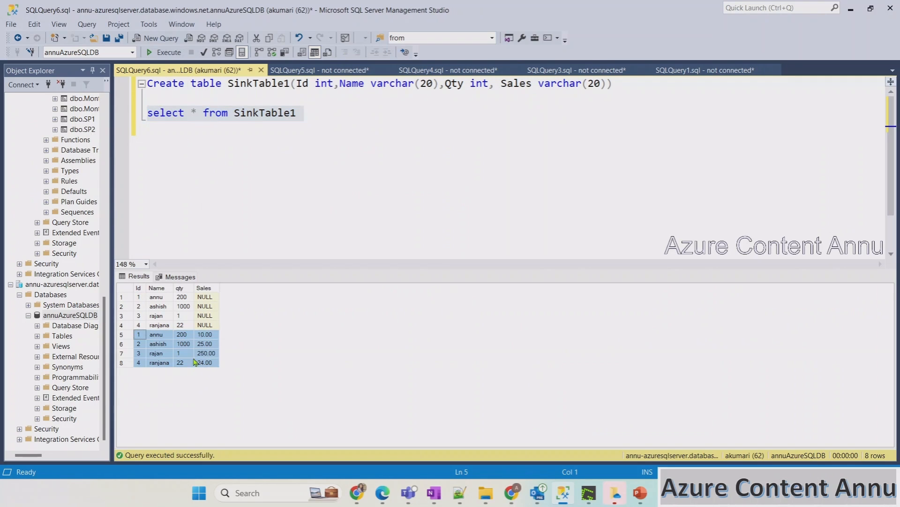
Back in Data Factory, reorder the Copy data1 mapping so source column 2 to Name comes before source column 1 to Id
key(alt+Tab)
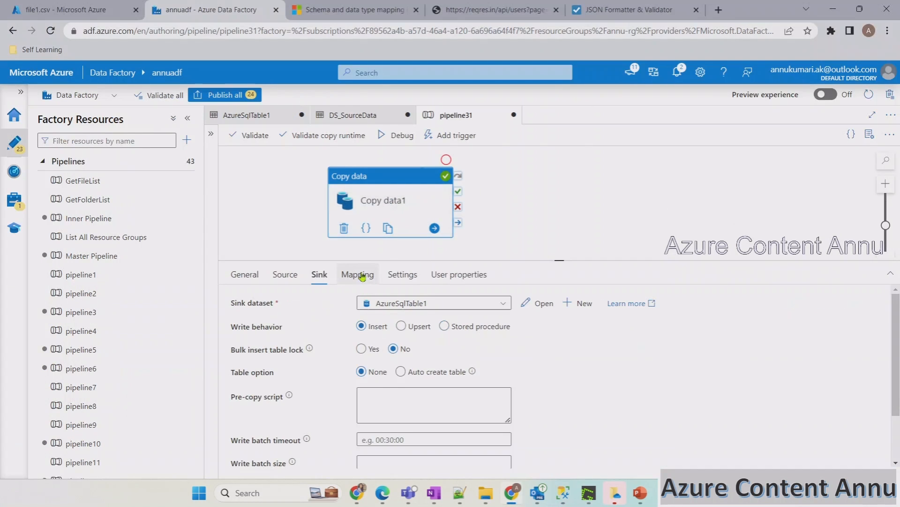
click(357, 274)
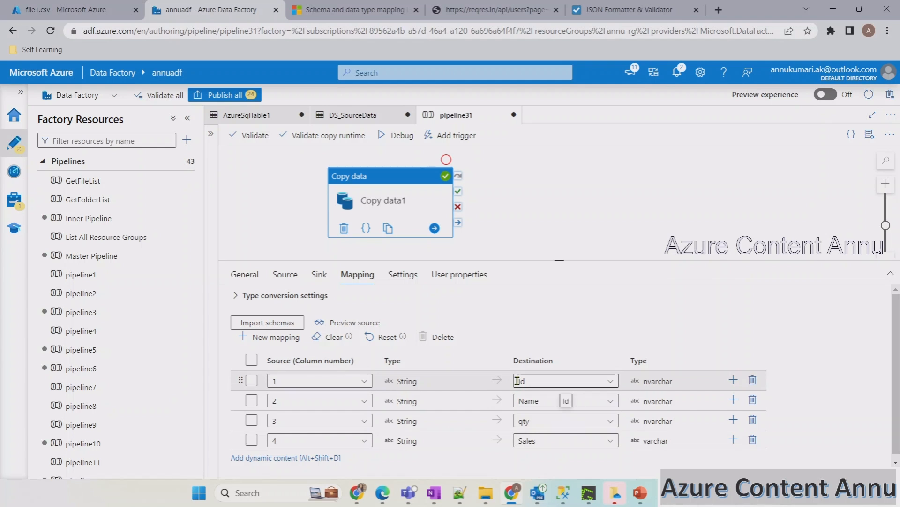
click(563, 492)
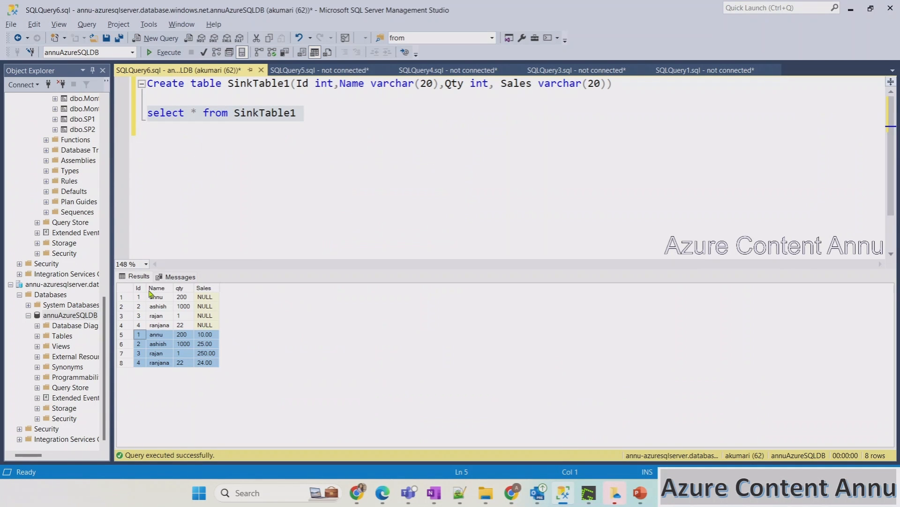
key(alt+Tab)
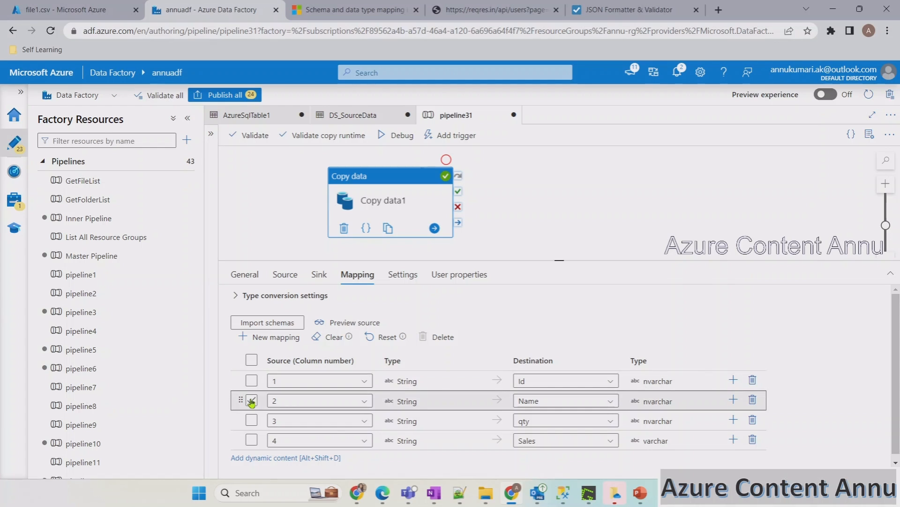
click(251, 400)
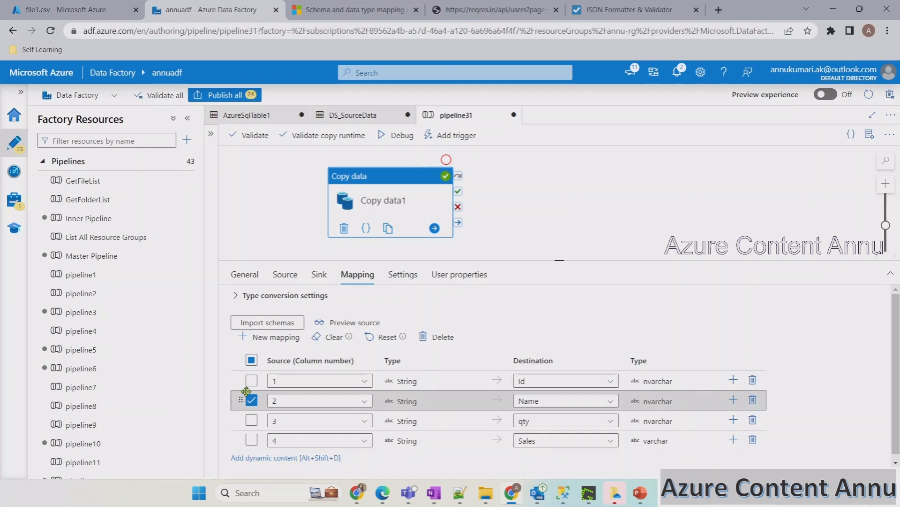
drag(246, 393, 247, 377)
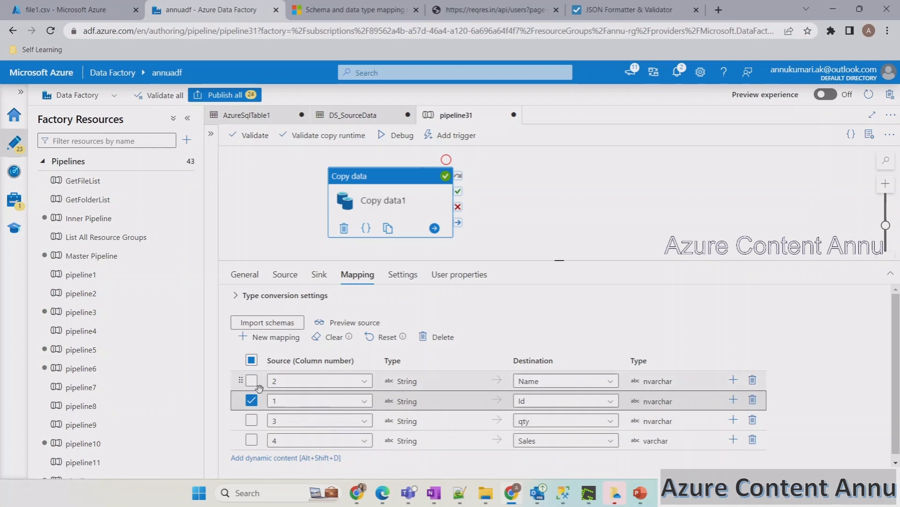
click(252, 399)
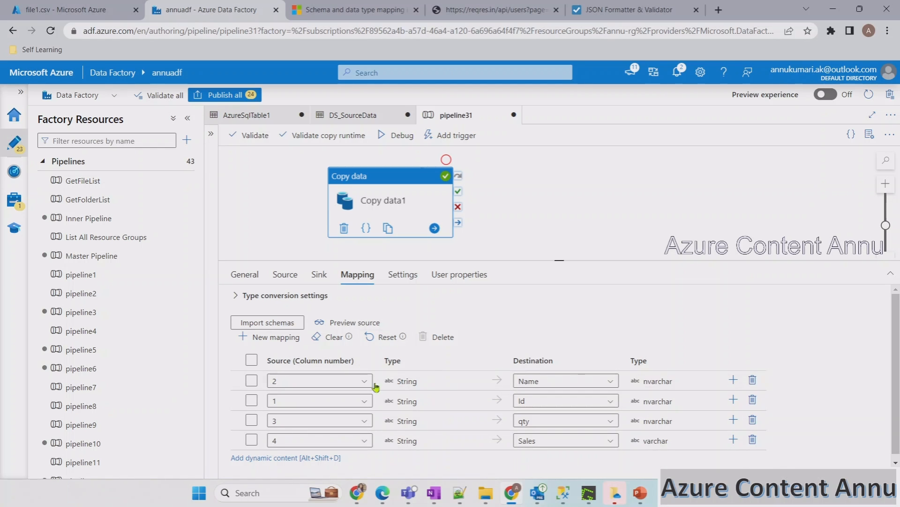
In SQL Server Management Studio, write and execute drop table SinkTable1, then remove that statement from the query
click(564, 493)
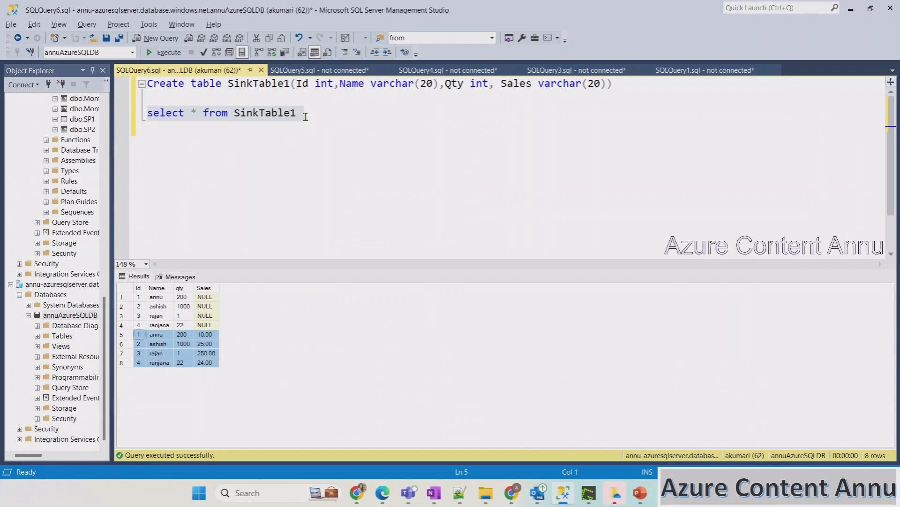
click(350, 117)
key(Return)
key(Return)
text(drop table Sink)
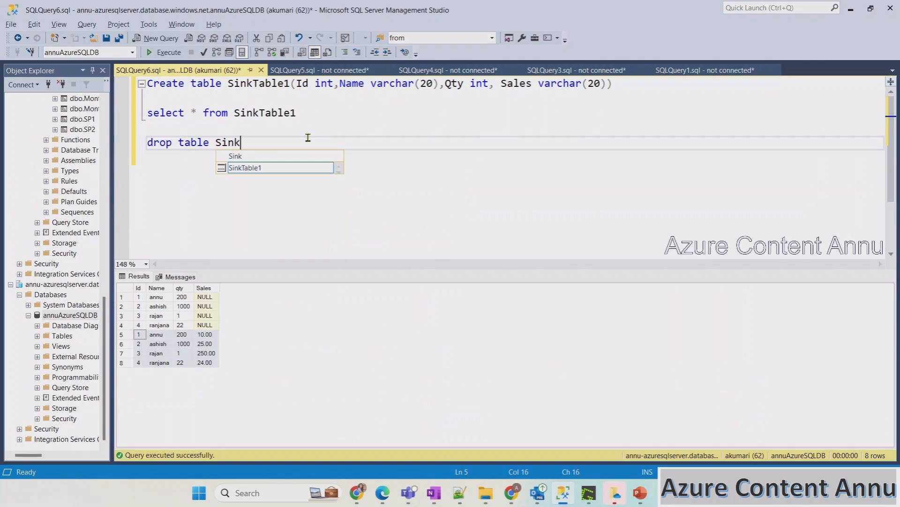
text(t)
key(Tab)
click(136, 149)
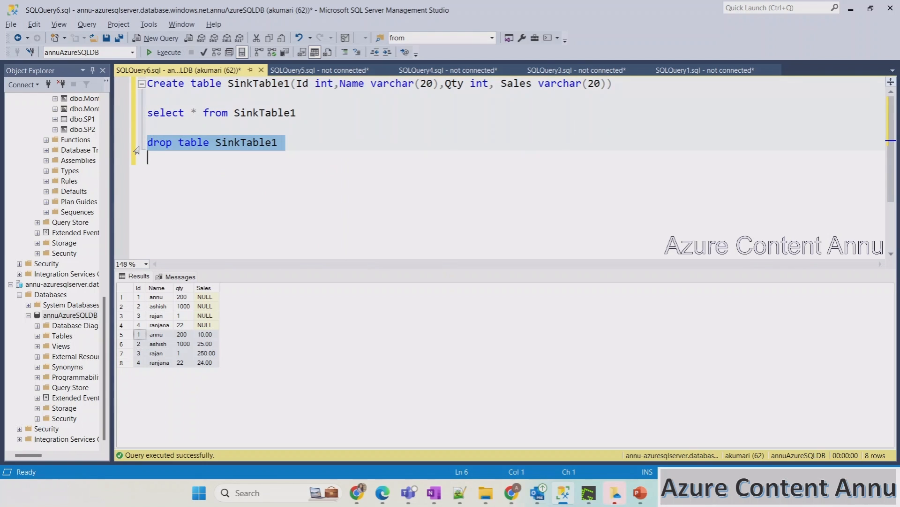
key(F5)
key(Delete)
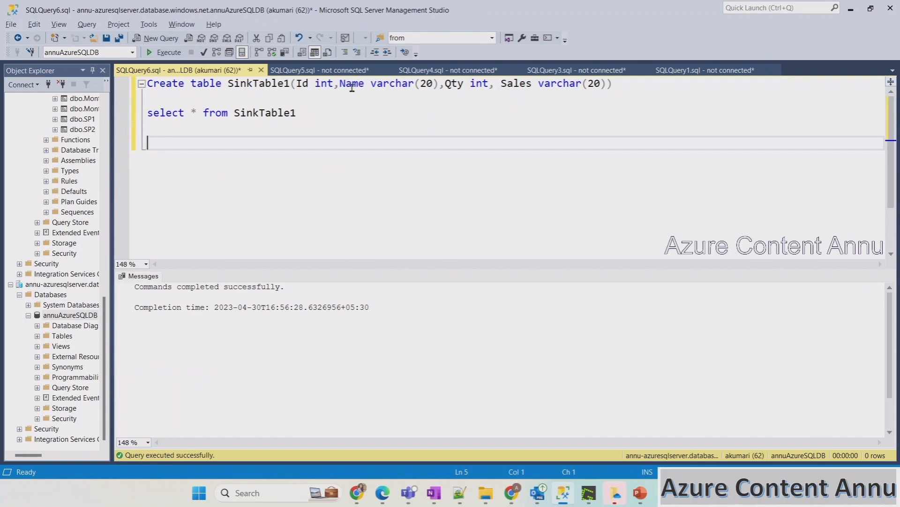
Move Id int after Name varchar(20) in the Create table SinkTable1 statement and execute it
drag(340, 88, 303, 86)
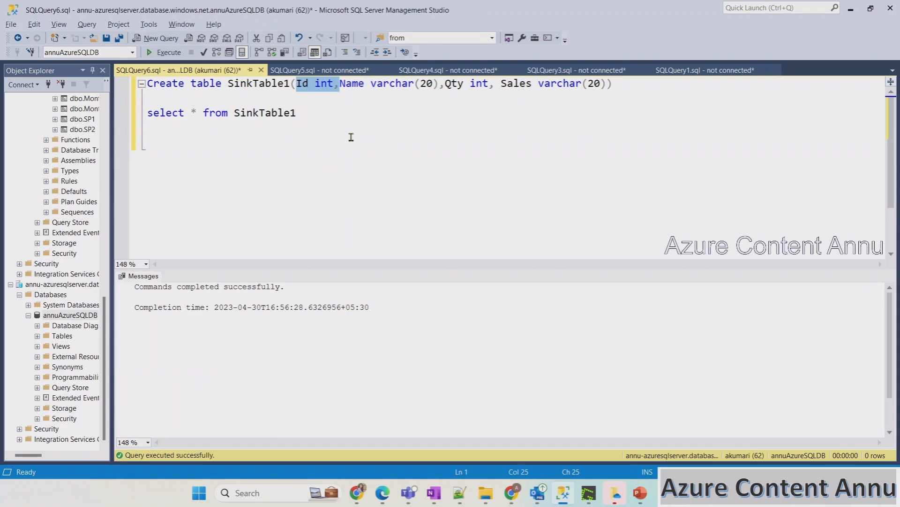
key(Delete)
text(Id int,)
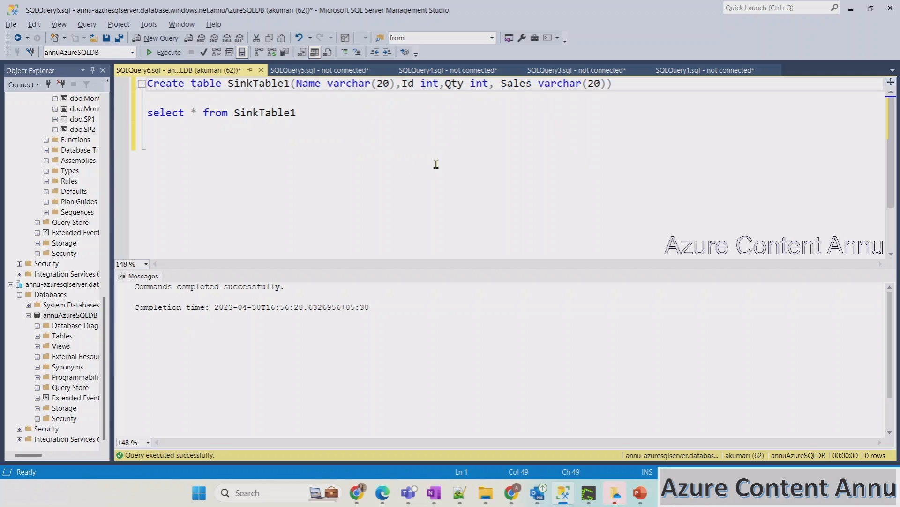
click(135, 85)
key(F5)
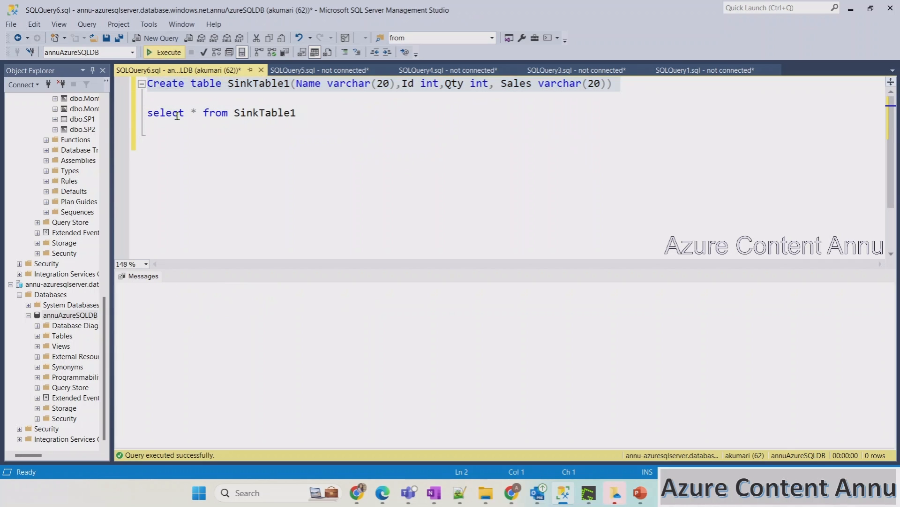
Execute select * from SinkTable1 and check the column order of the recreated table
click(135, 121)
key(F5)
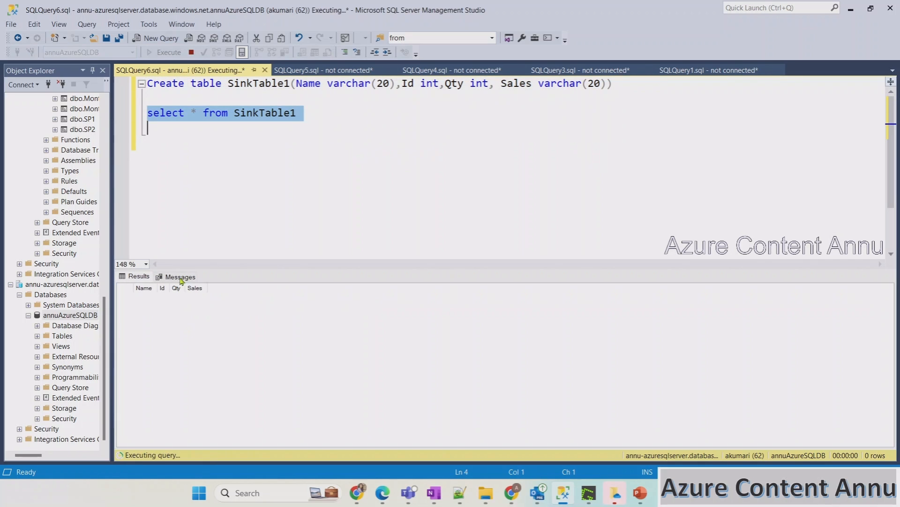
click(146, 297)
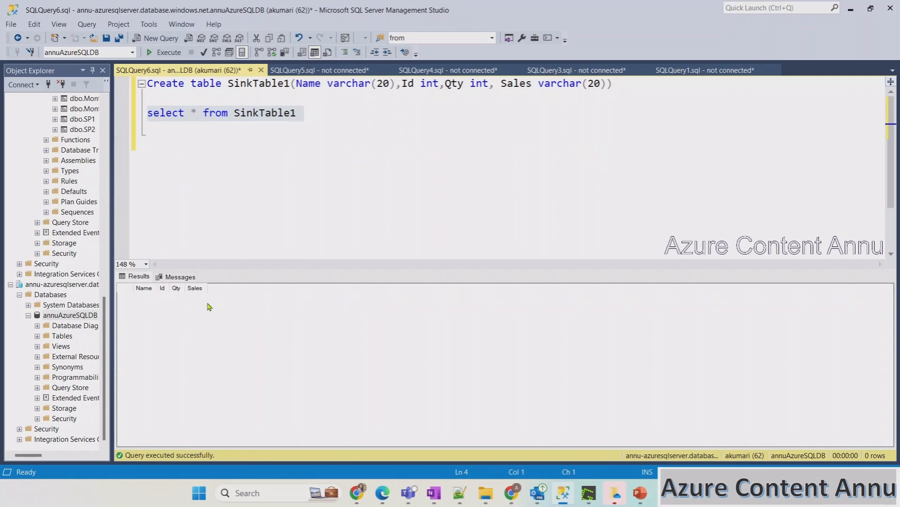
Return to Data Factory, run pipeline31 in debug mode and refresh its status, then switch back to SQL Server Management Studio
key(alt+Tab)
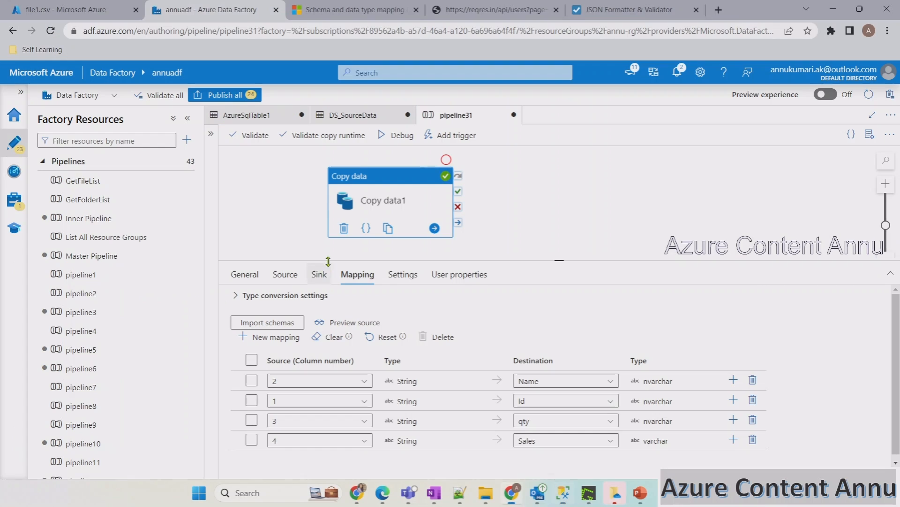
click(405, 137)
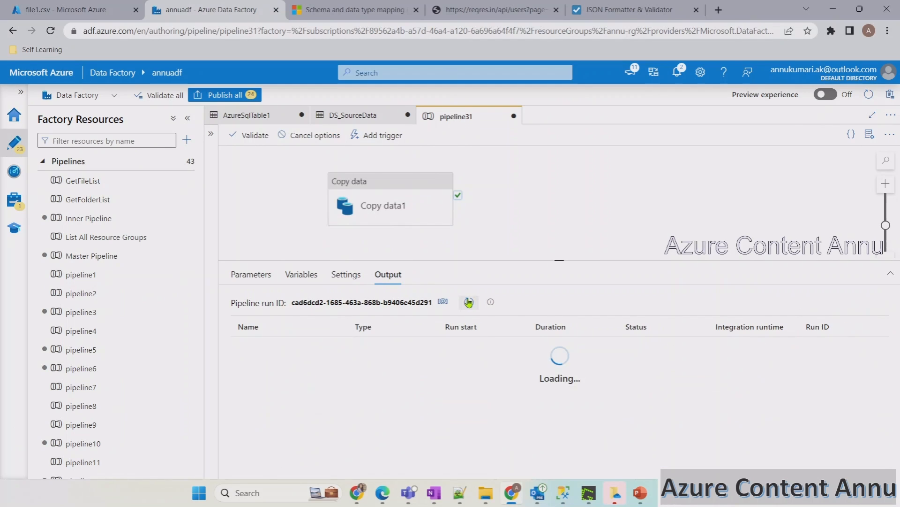
click(469, 302)
click(469, 302)
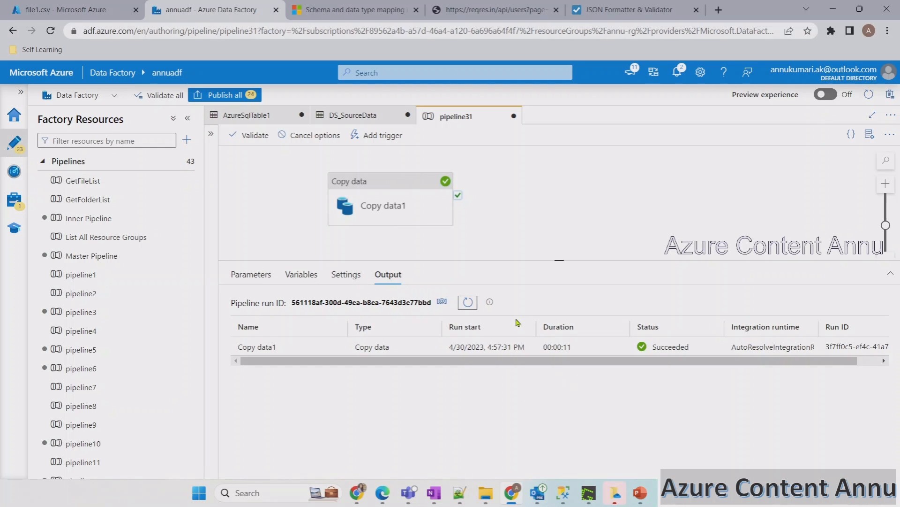
click(565, 491)
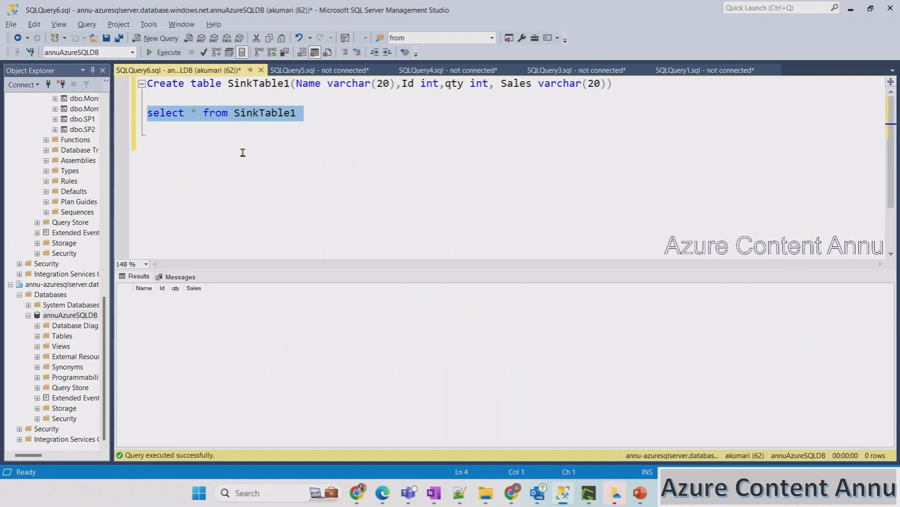
Execute select * from SinkTable1 and check the Name column values of the returned rows
key(F5)
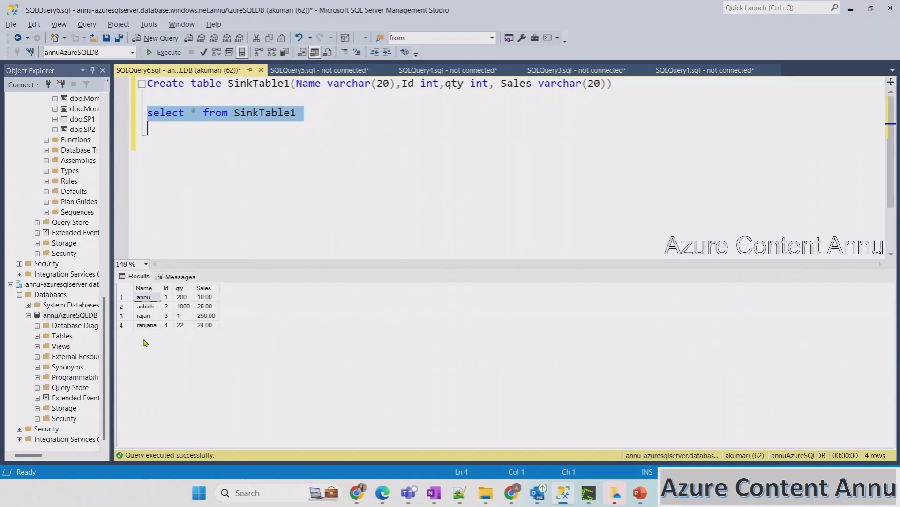
click(145, 297)
click(144, 309)
click(146, 324)
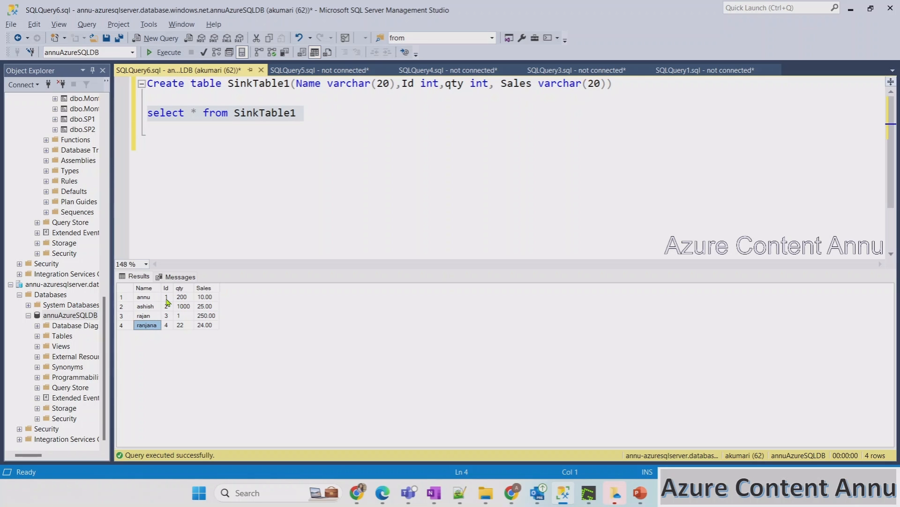
Compare the Copy data1 mapping in Data Factory and the first row of file1.csv with the SinkTable1 query results
key(alt+Tab)
click(420, 217)
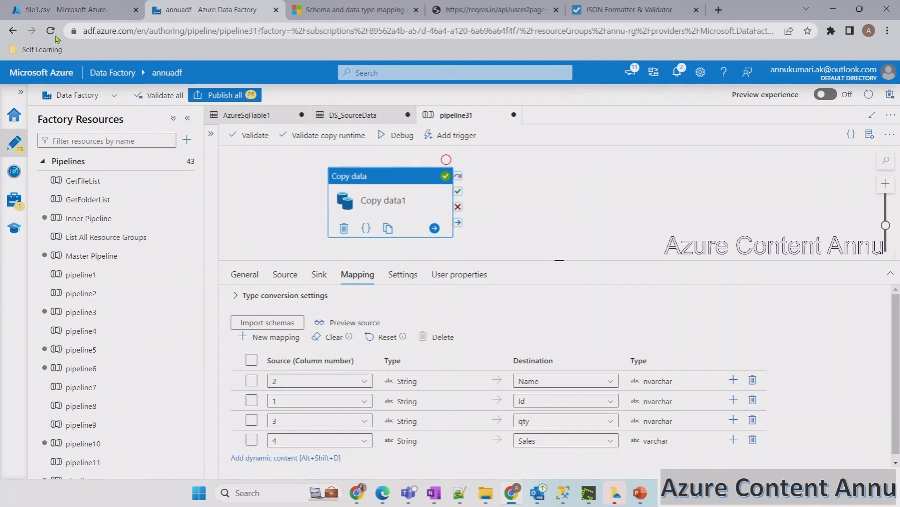
click(66, 9)
drag(394, 199, 475, 200)
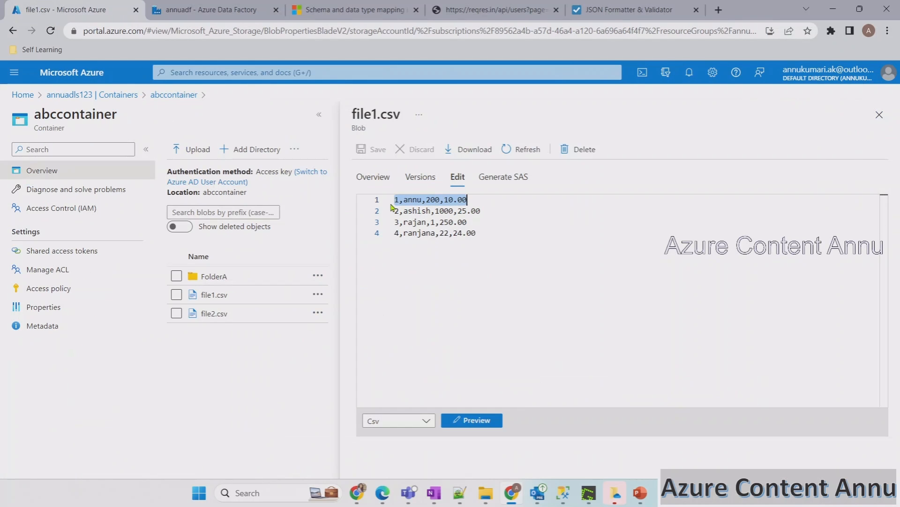
click(203, 8)
click(563, 493)
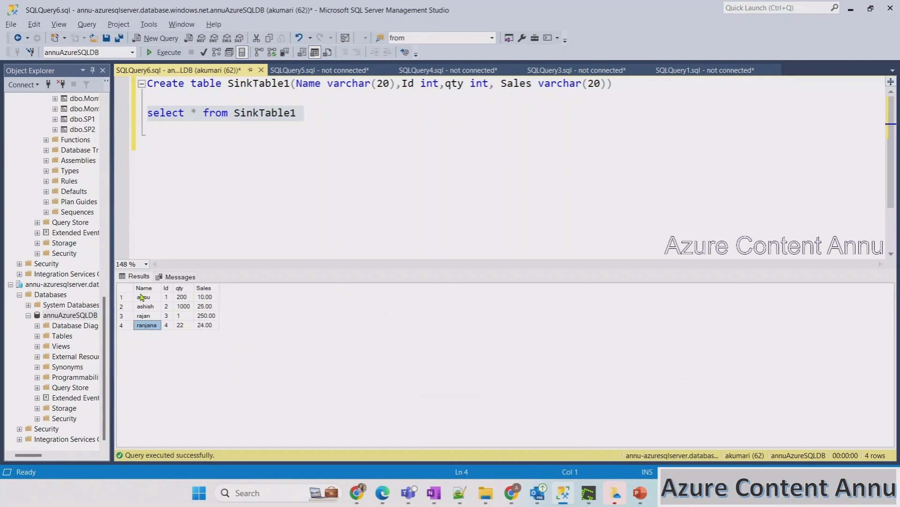
key(alt+Tab)
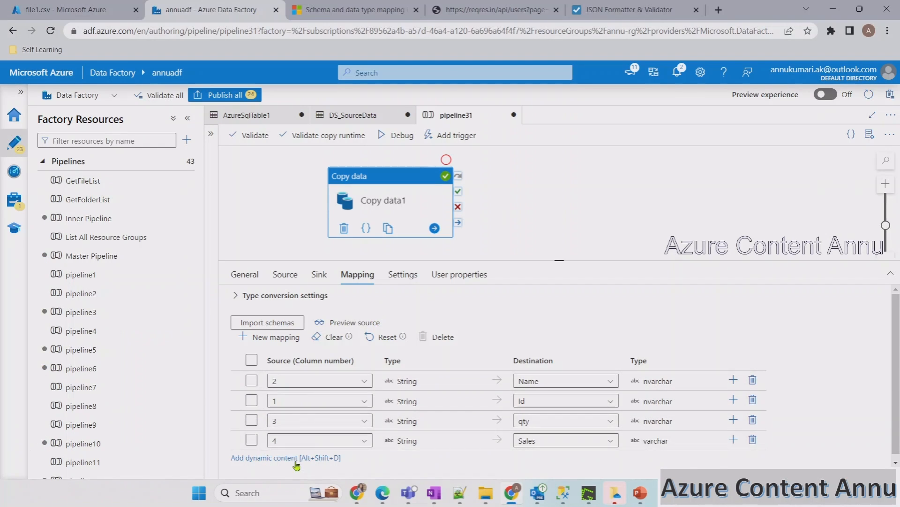
key(alt+Tab)
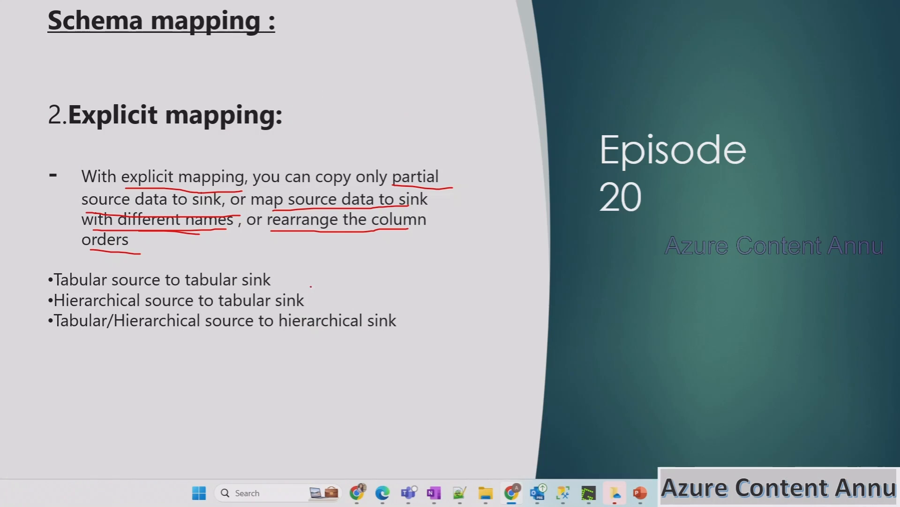
drag(310, 210, 407, 213)
mouse_move(151, 239)
mouse_down()
mouse_move(249, 240)
mouse_move(222, 234)
mouse_up()
key(alt+Tab)
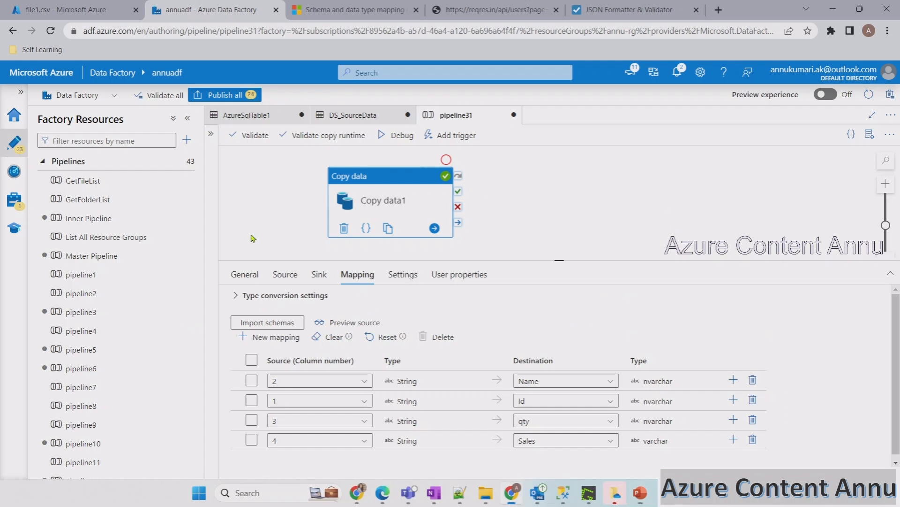
In the Azure portal, add the header row id,name,qty,sales above the data in file1.csv and save the file
click(68, 7)
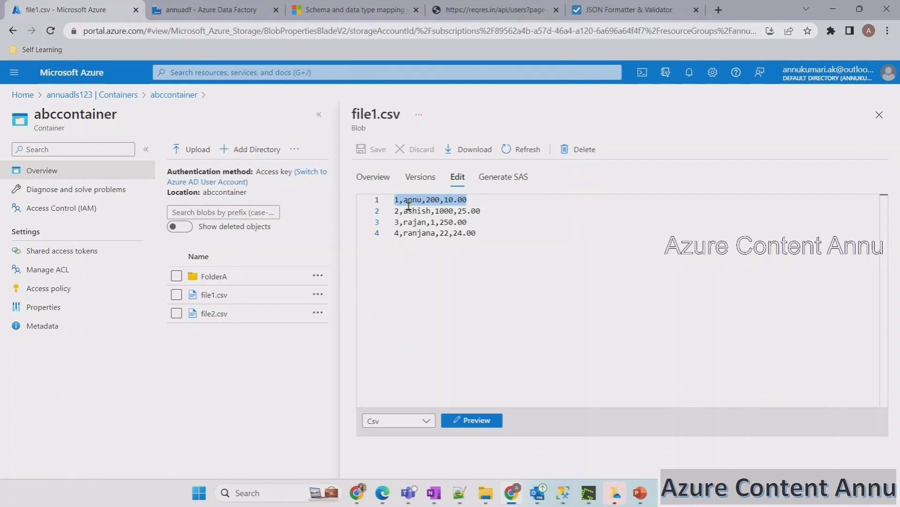
key(Home)
text(id)
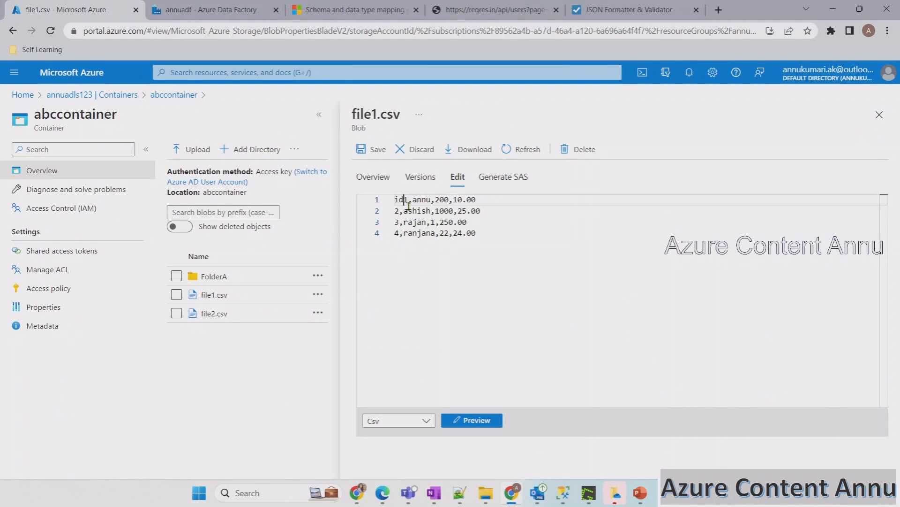
key(Return)
click(409, 203)
text(,name, qty,sales)
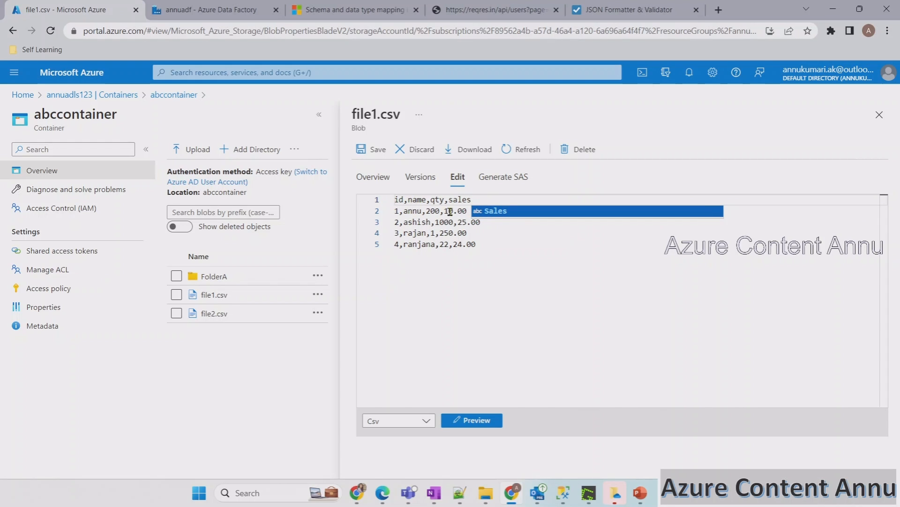
click(376, 149)
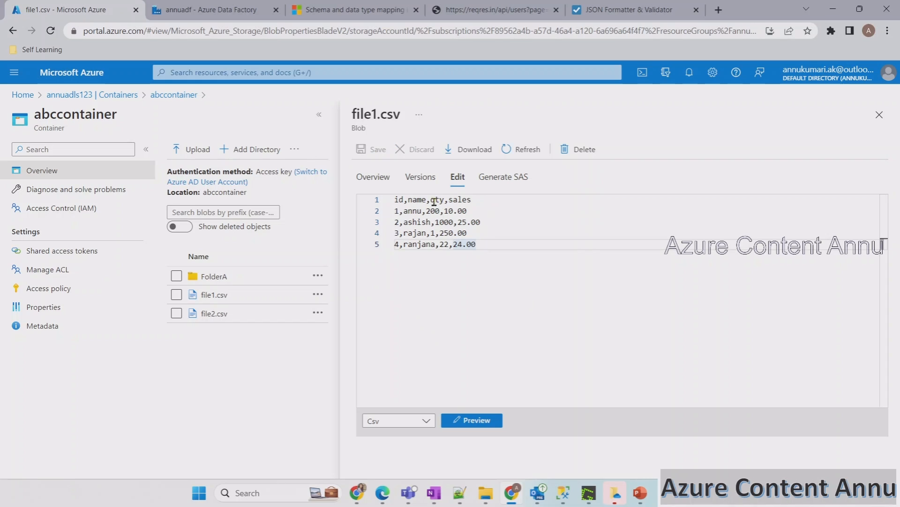
drag(430, 201, 445, 201)
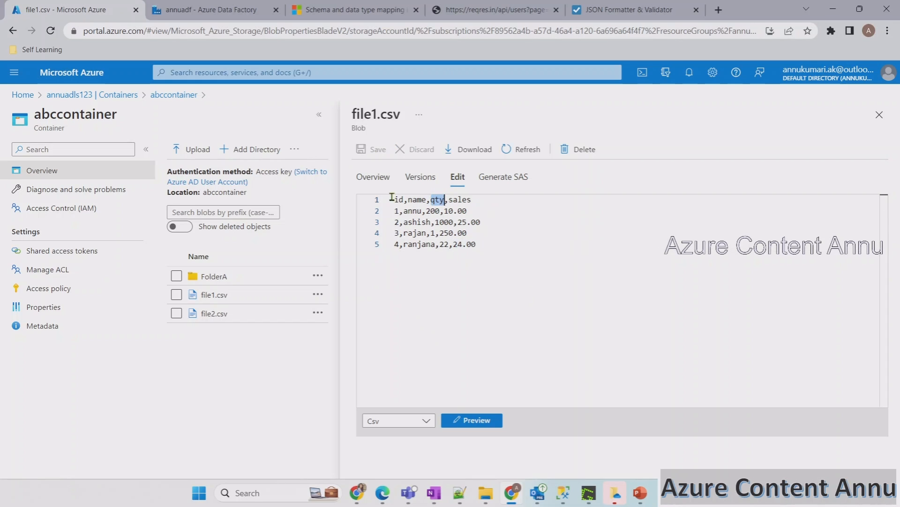
double_click(511, 219)
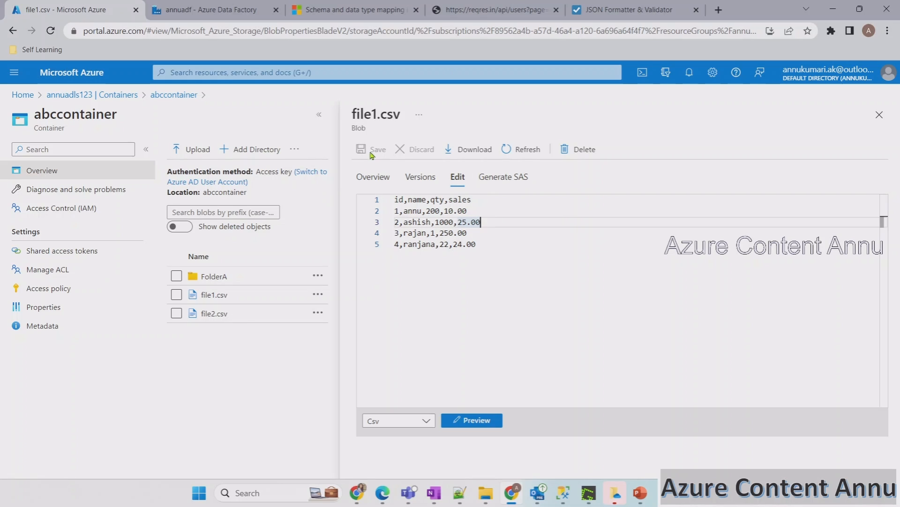
click(477, 245)
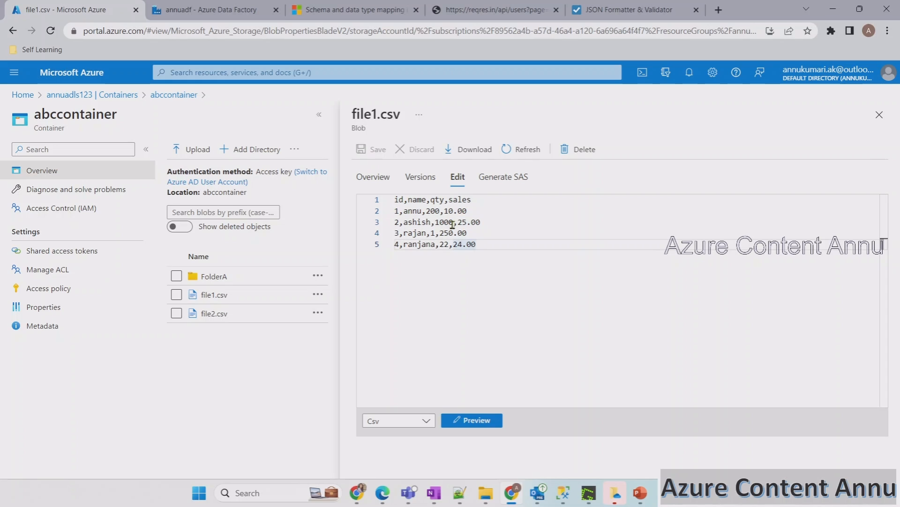
Rename the header columns id and name in file1.csv to profileid and profilename, and save the file
click(396, 201)
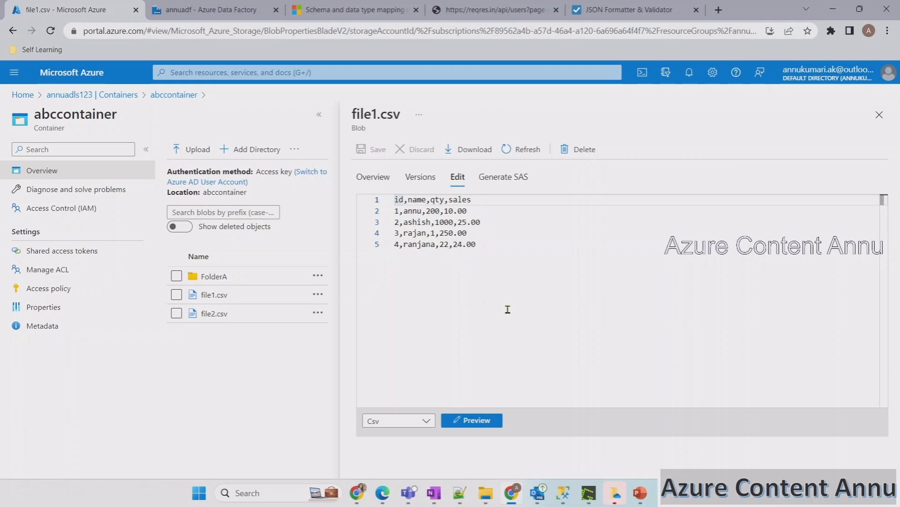
text(profile)
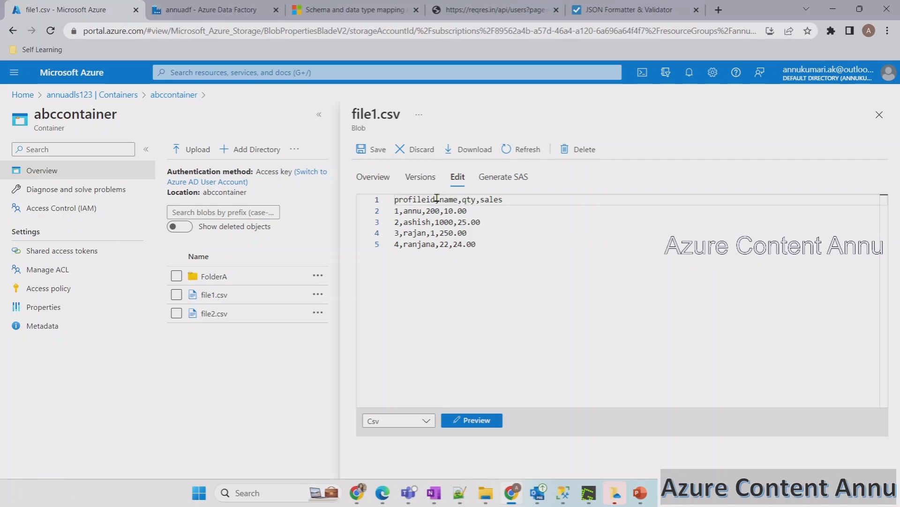
double_click(434, 200)
key(Right)
key(Right)
text(profile)
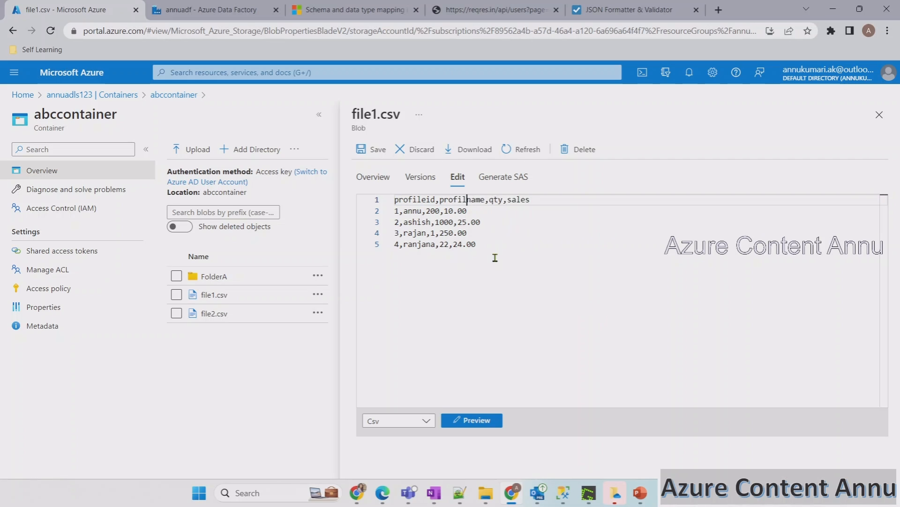
click(378, 151)
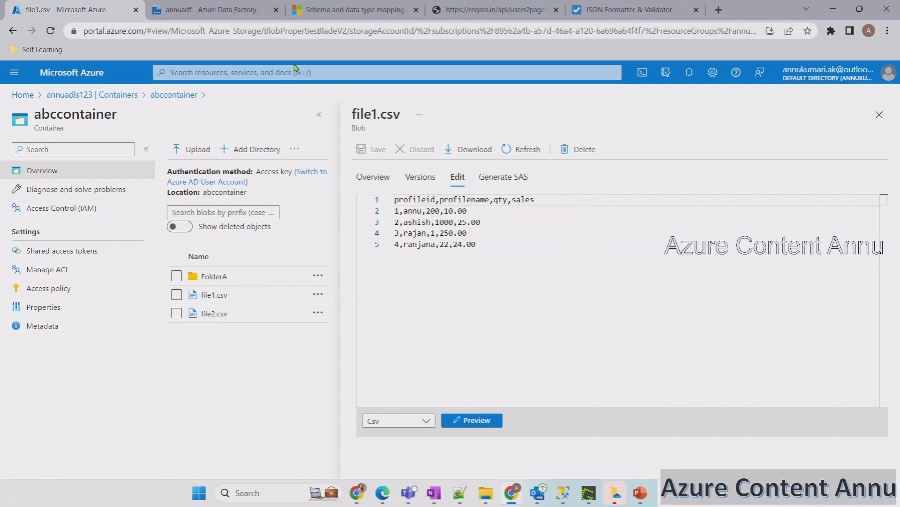
Return to Data Factory and import the source and destination schemas in Copy data1's mapping
click(211, 9)
click(371, 280)
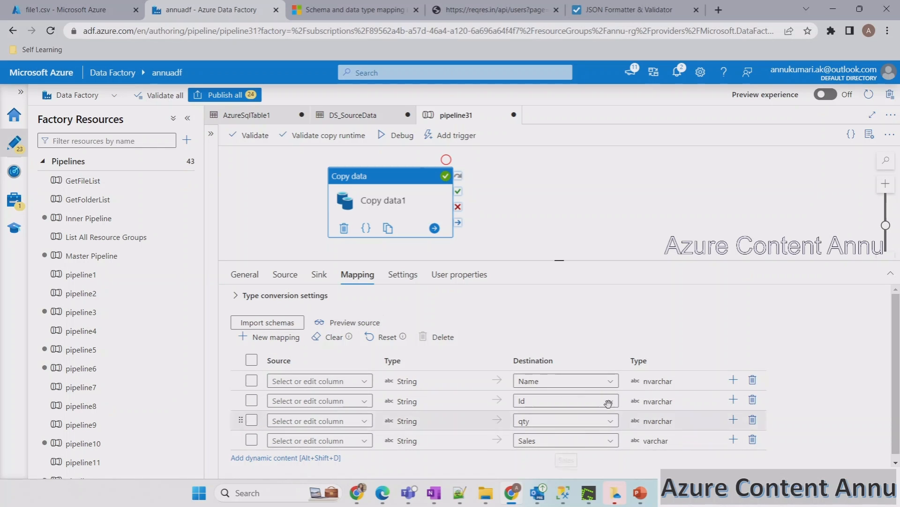
click(272, 322)
drag(553, 259, 556, 239)
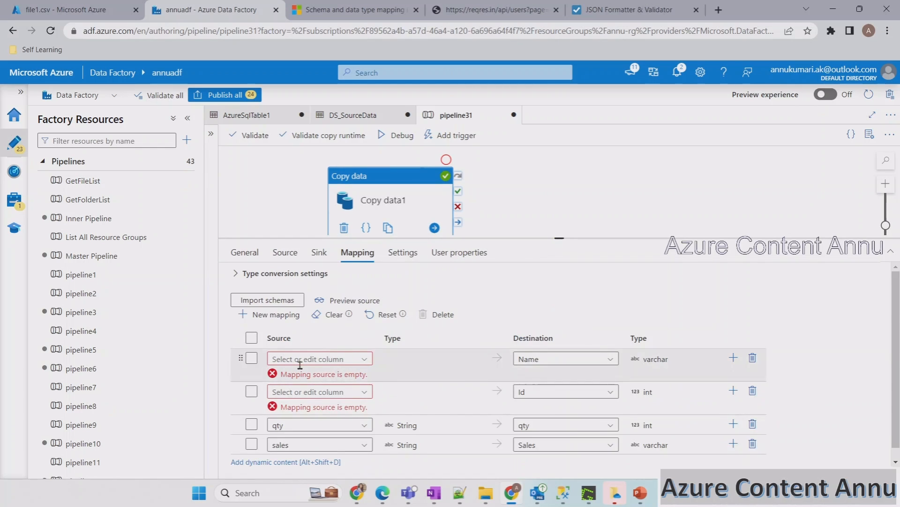
Try mapping source column profileid to Name and profilename to Id, leaving the qty source as it is
click(371, 360)
click(304, 397)
click(365, 379)
click(308, 431)
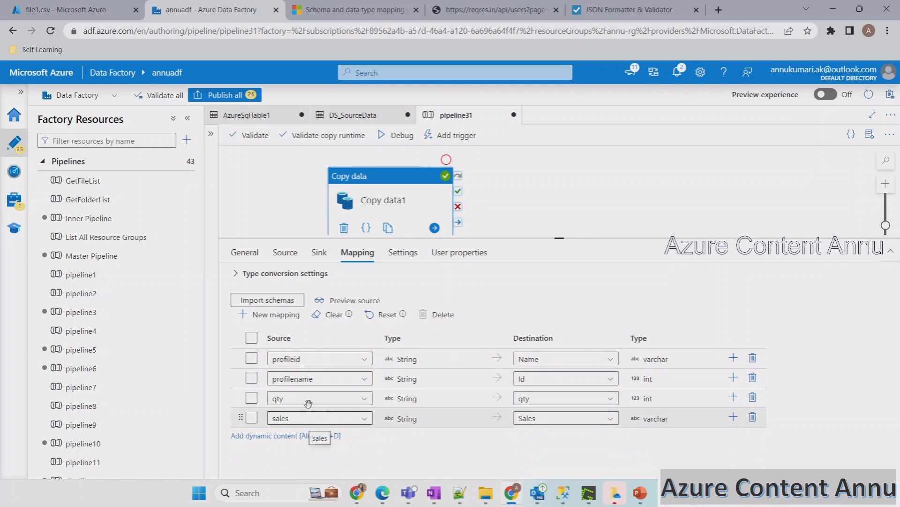
click(366, 399)
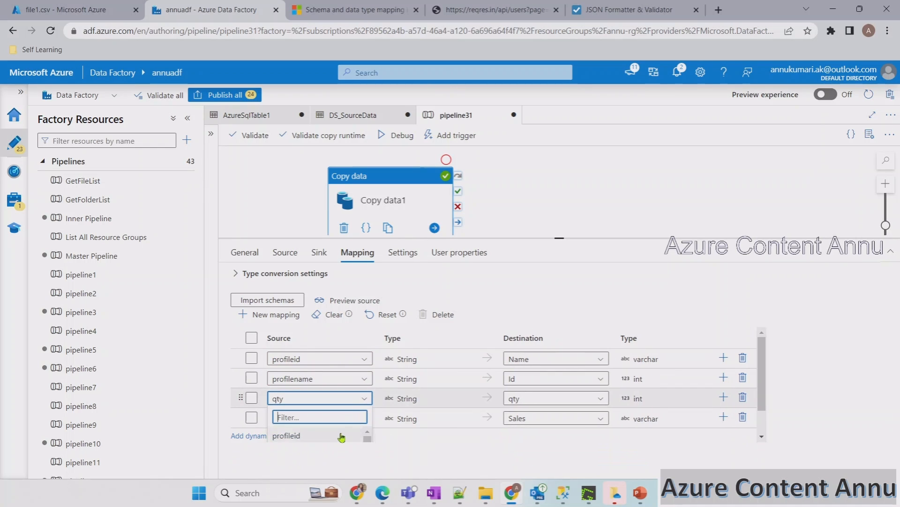
click(405, 433)
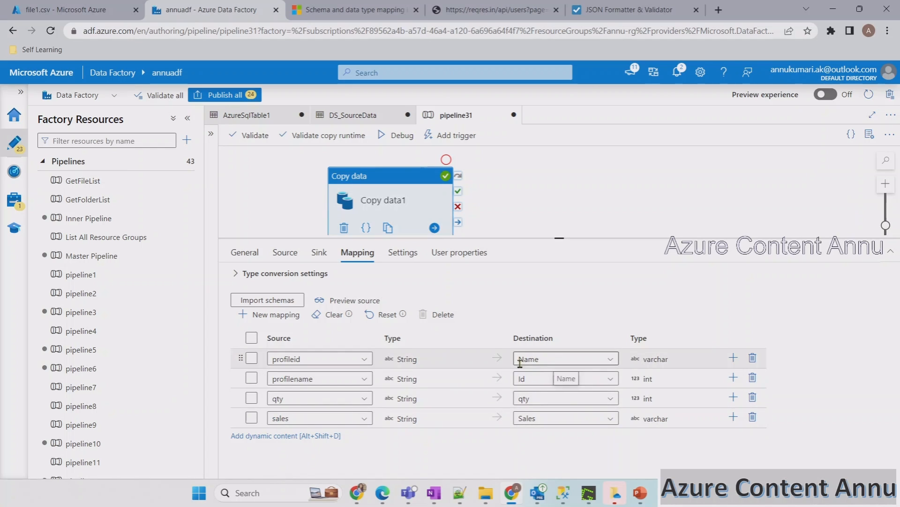
Set profilename as the source column for Name and profileid as the source column for Id
click(371, 359)
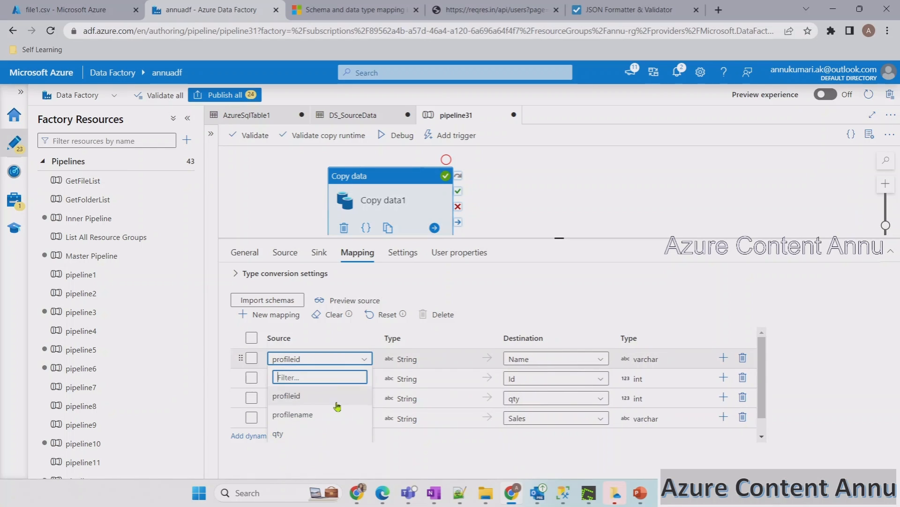
click(315, 409)
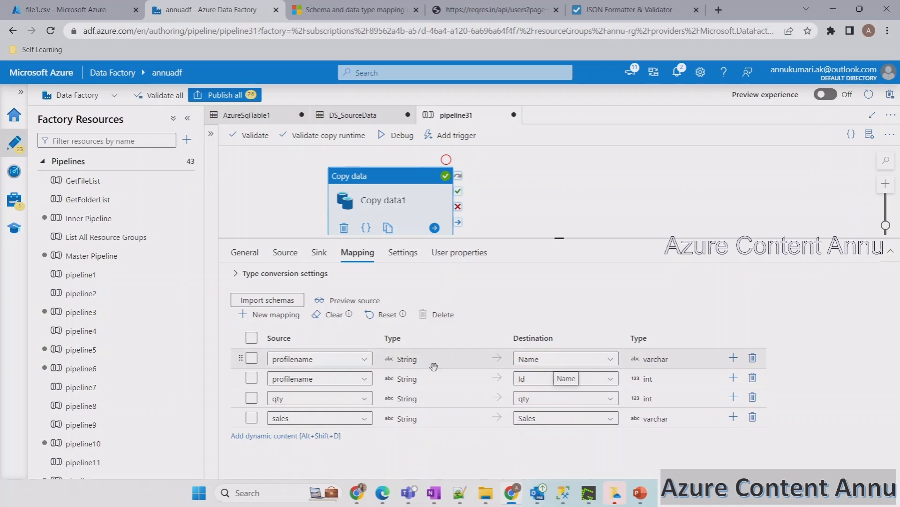
click(364, 378)
click(313, 417)
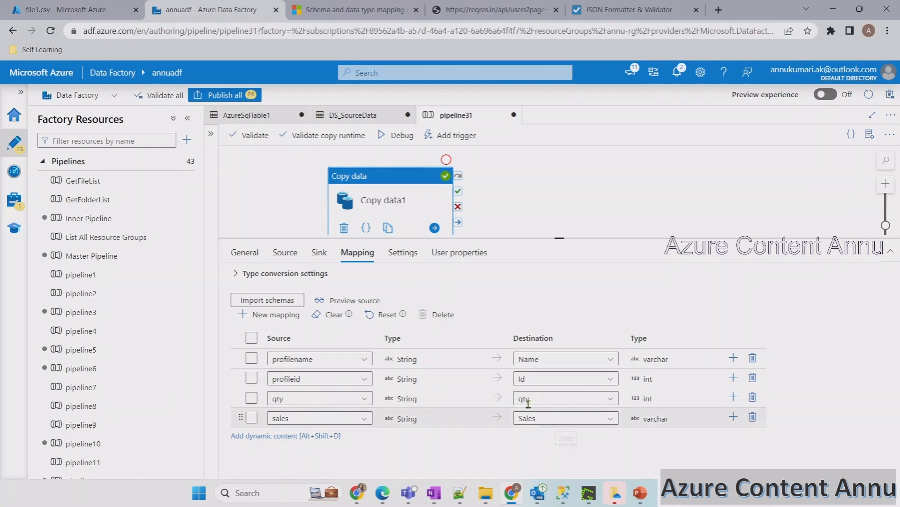
In SQL Server Management Studio, write, execute and remove truncate table SinkTable1, then execute select * from SinkTable1
click(563, 493)
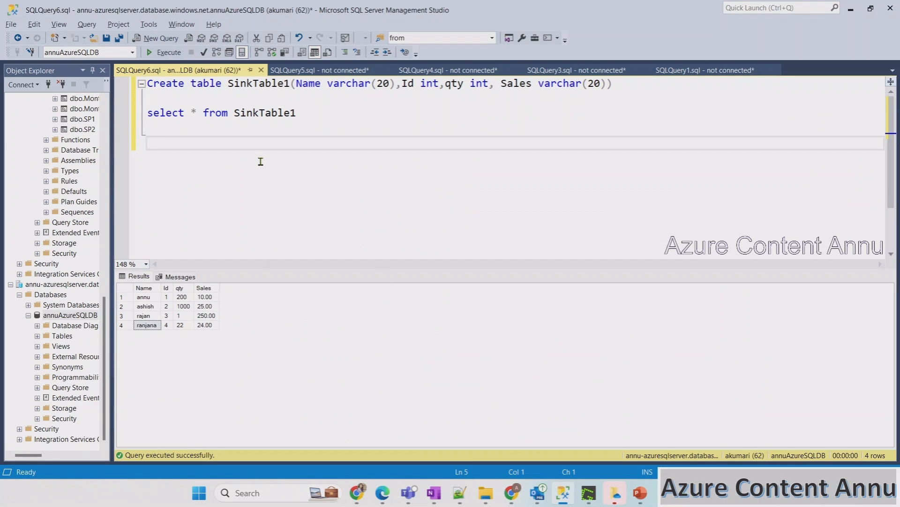
text(truncate table SinkTable1)
click(139, 148)
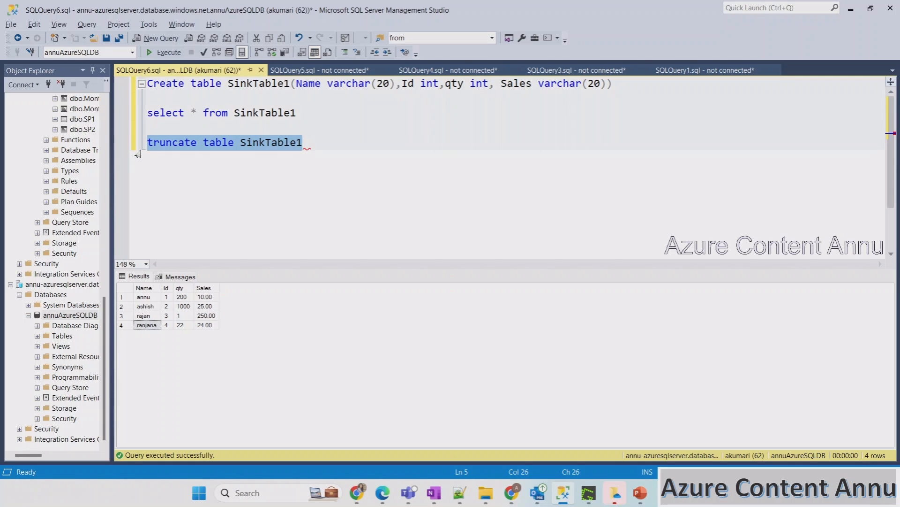
key(F5)
key(BackSpace)
click(139, 114)
key(F5)
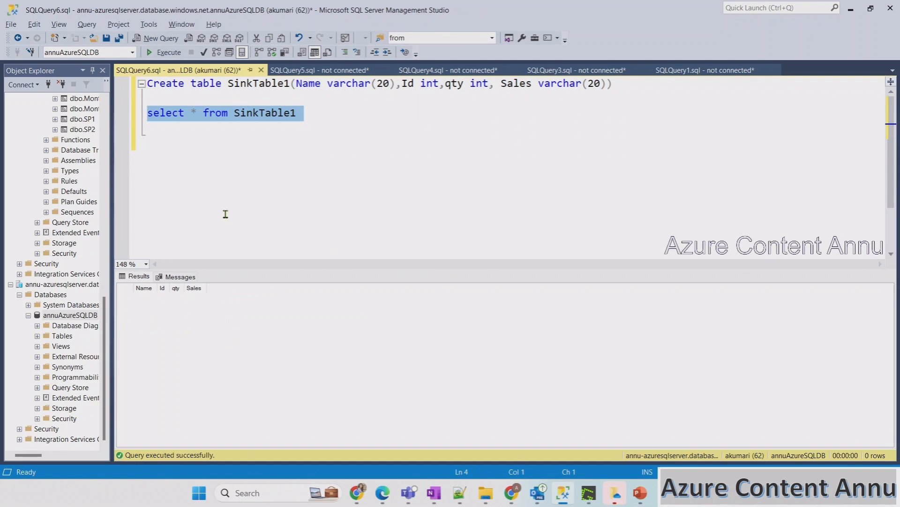
Return to Data Factory, run pipeline31 in debug mode and refresh the run status
key(alt+Tab)
click(406, 139)
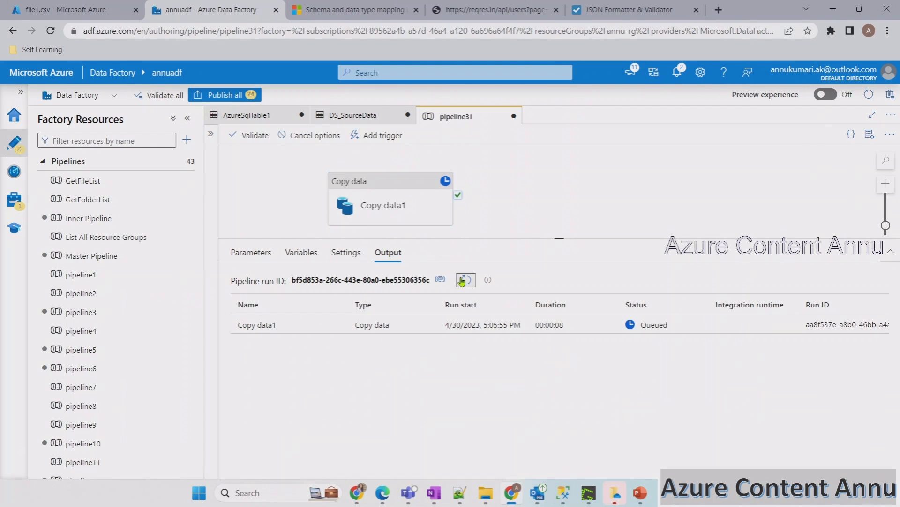
click(464, 280)
click(463, 280)
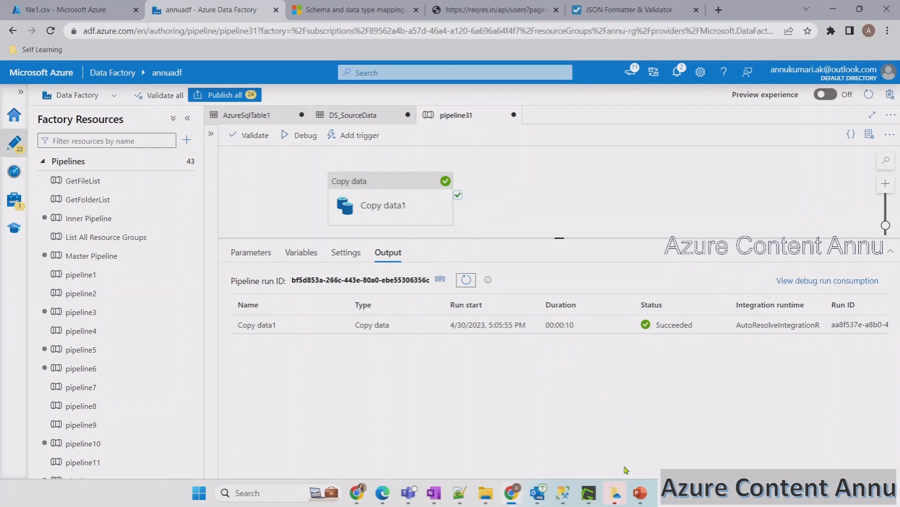
Execute select * from SinkTable1 in SQL Server Management Studio, then return to Data Factory and reopen Copy data1's mapping
click(554, 490)
click(164, 52)
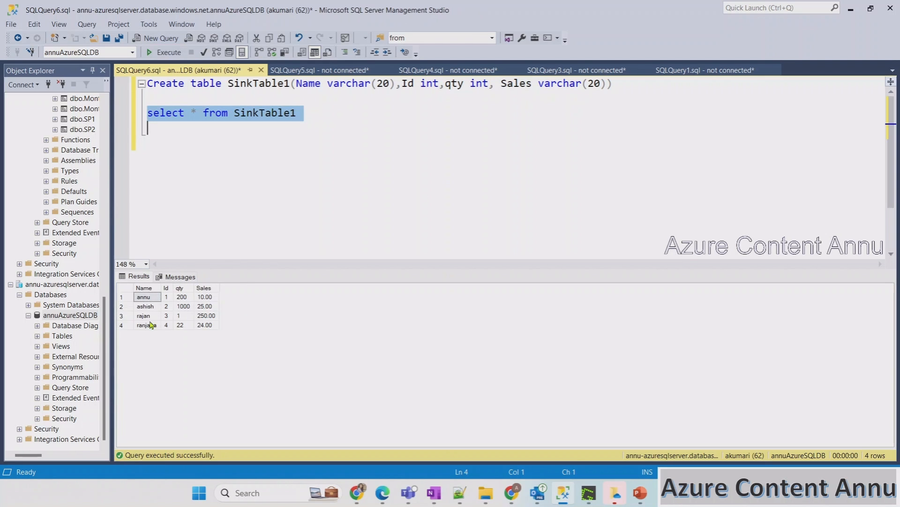
key(alt+Tab)
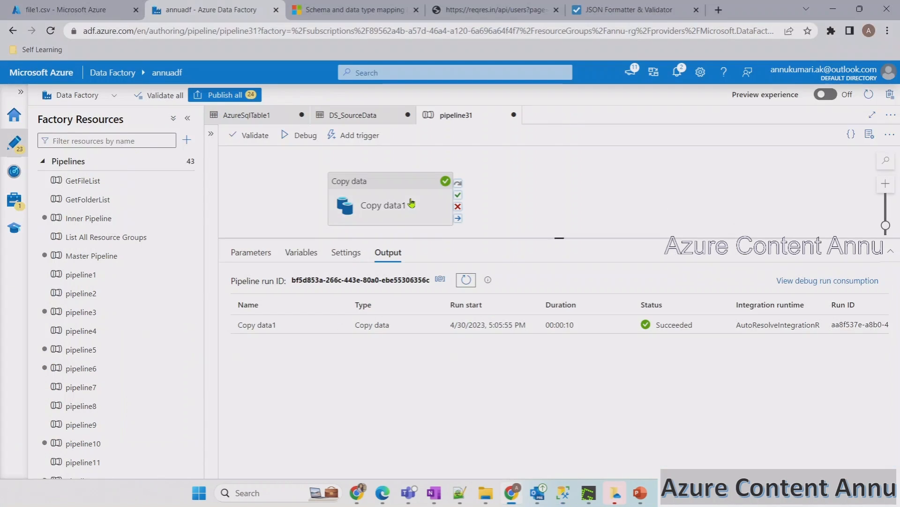
click(410, 202)
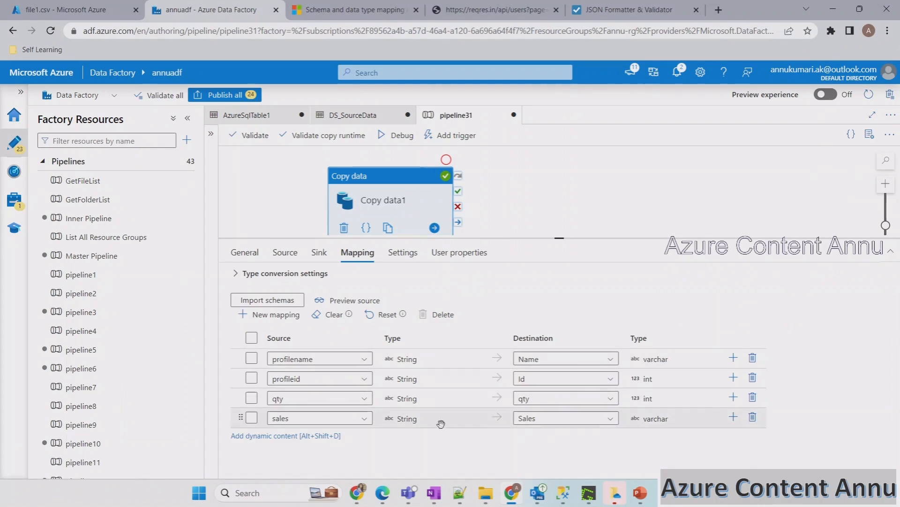
Switch to the PowerPoint slide show and mark the Explicit mapping heading and the first two source-to-sink bullets with red ink
click(640, 493)
click(698, 436)
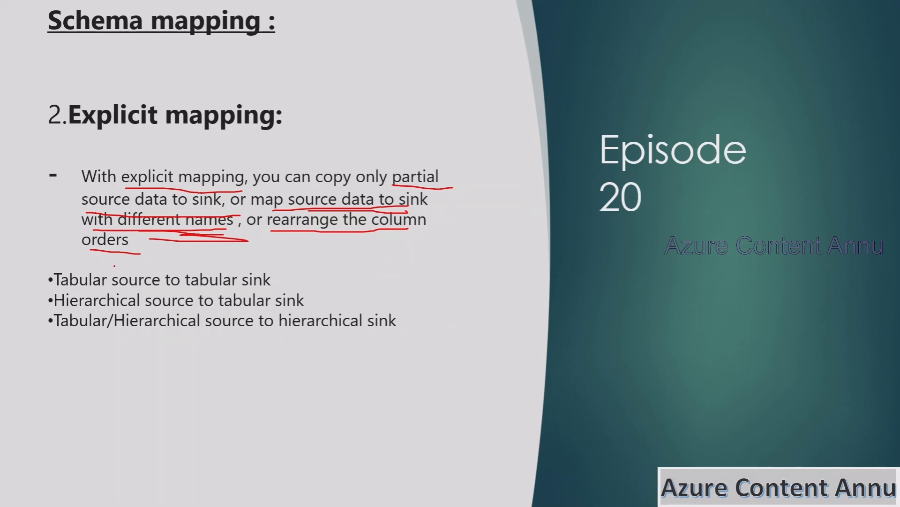
drag(67, 139, 312, 155)
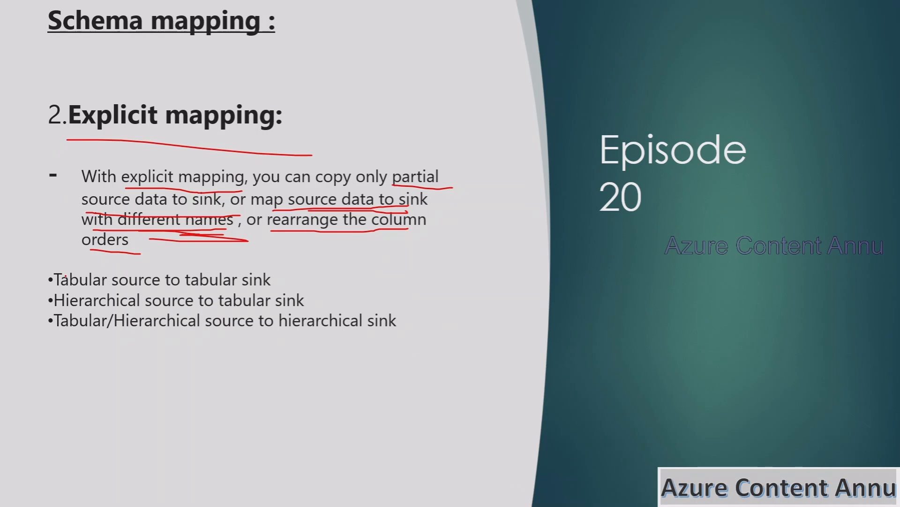
drag(63, 291, 275, 293)
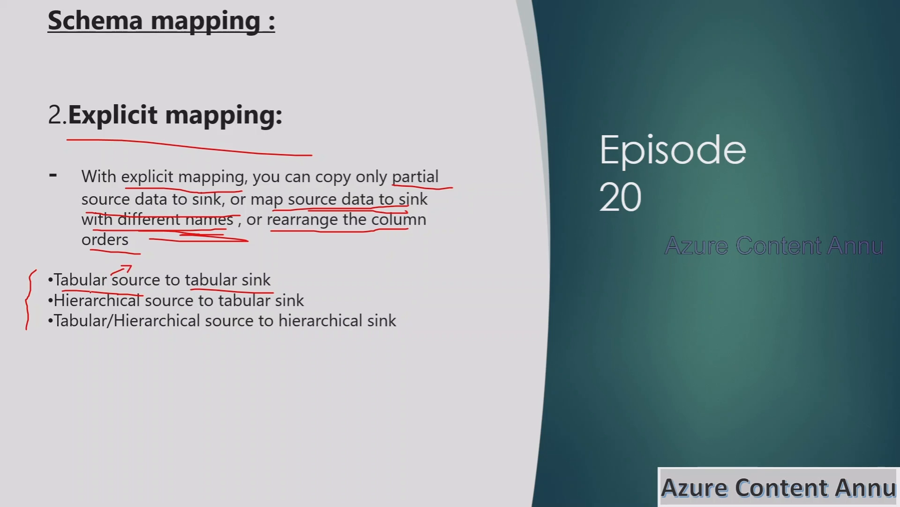
drag(68, 290, 117, 290)
drag(205, 276, 227, 261)
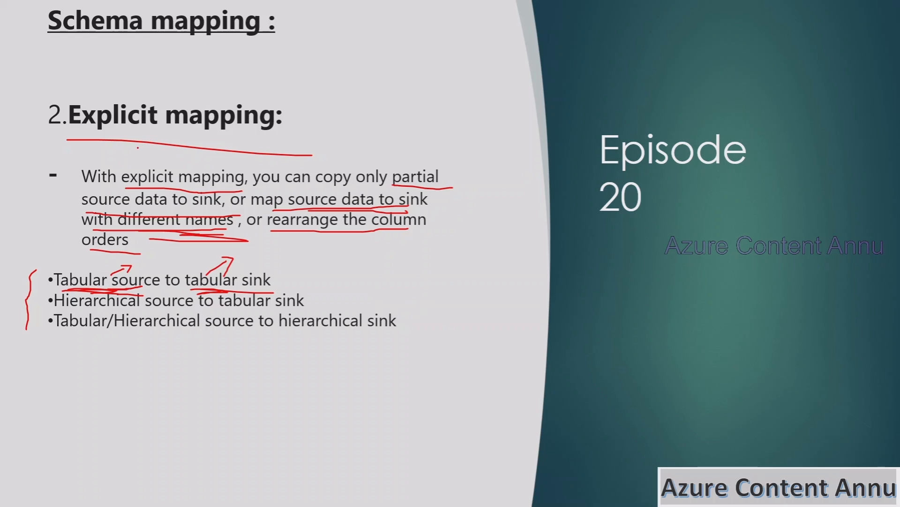
drag(216, 292, 269, 292)
drag(72, 311, 163, 311)
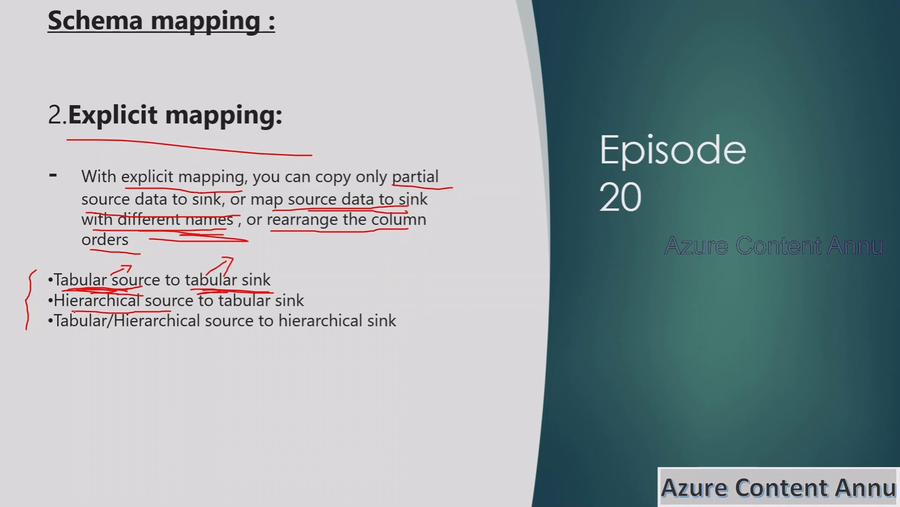
drag(229, 312, 287, 307)
Switch to Chrome and view the reqres.in/api/users?page=2 JSON response at an enlarged size
key(alt+Tab)
click(471, 14)
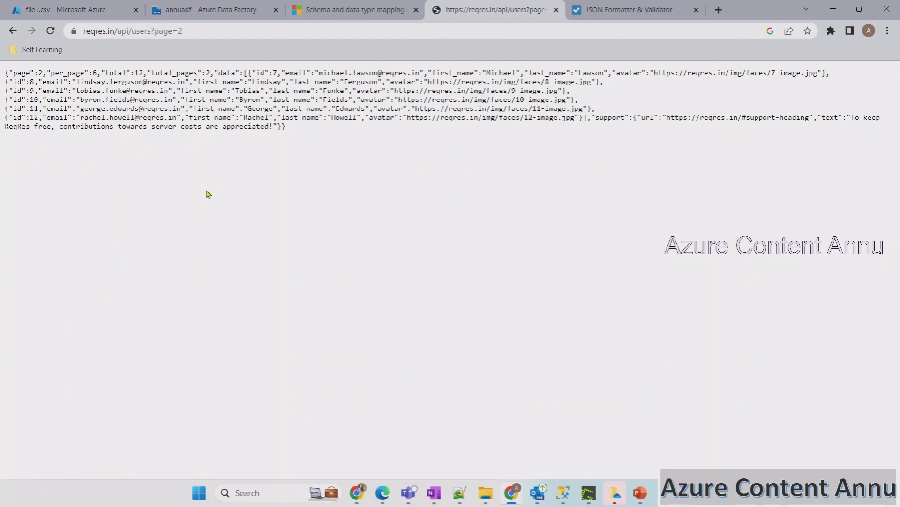
scroll(190, 194, up, 3)
scroll(190, 195, up, 1)
scroll(189, 194, left, 2)
scroll(189, 195, left, 1)
scroll(63, 104, left, 2)
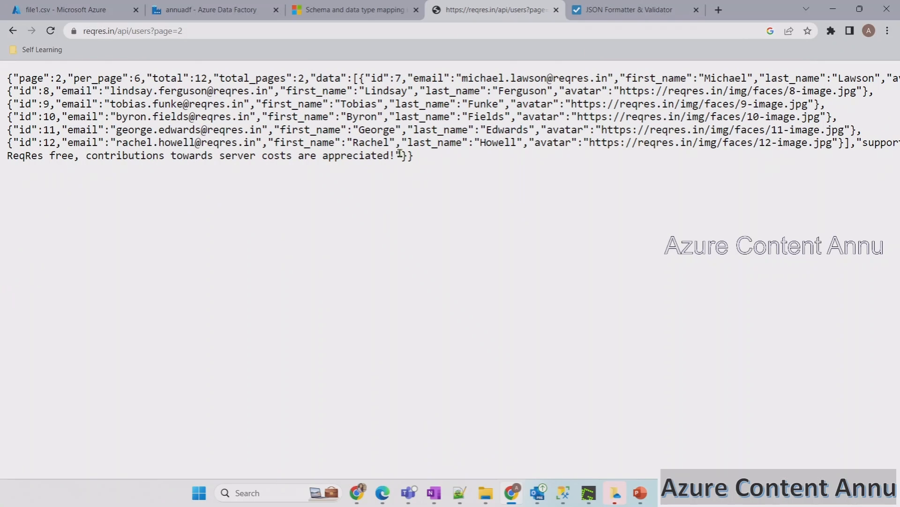
Select the whole JSON response, process it in JSON Formatter & Validator and show the formatted data full screen
click(591, 8)
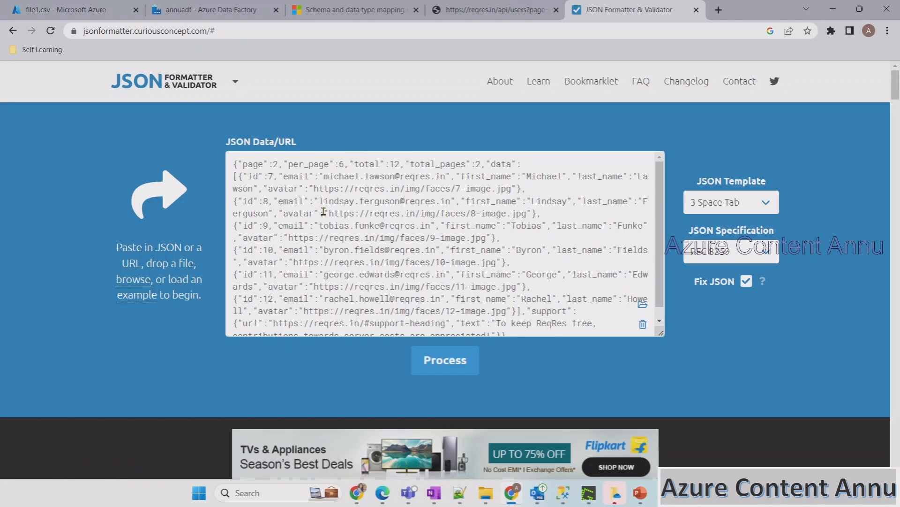
click(477, 11)
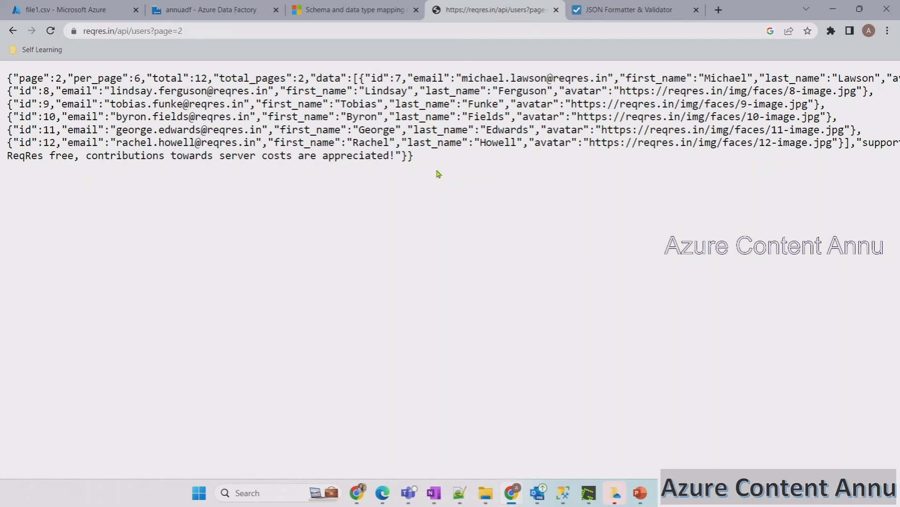
drag(410, 156, 1, 63)
click(600, 11)
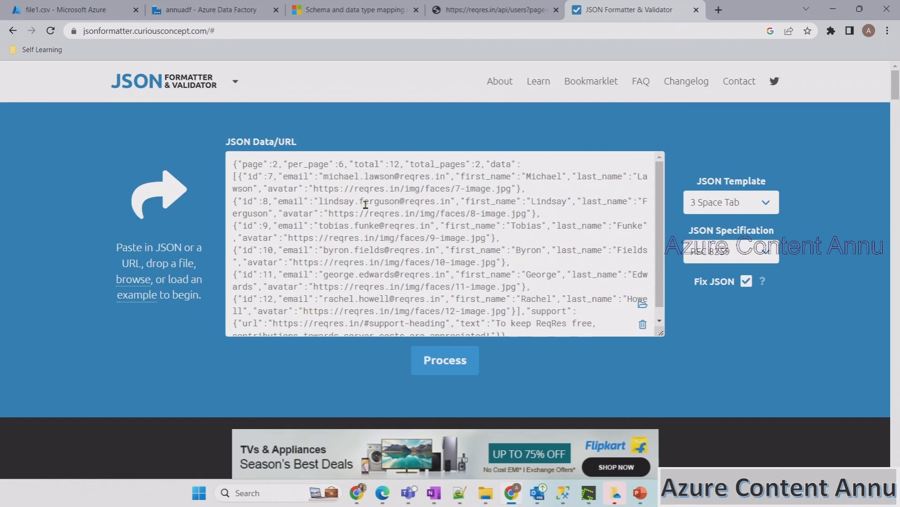
click(453, 361)
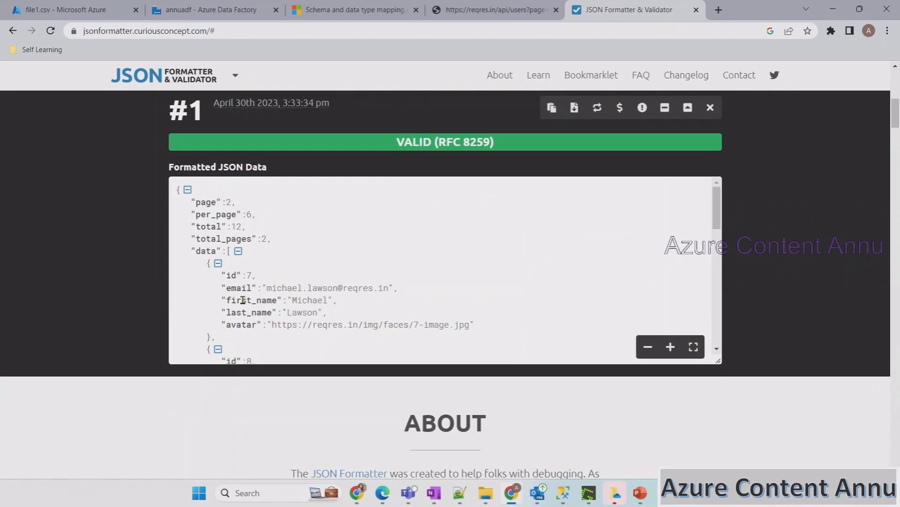
click(694, 347)
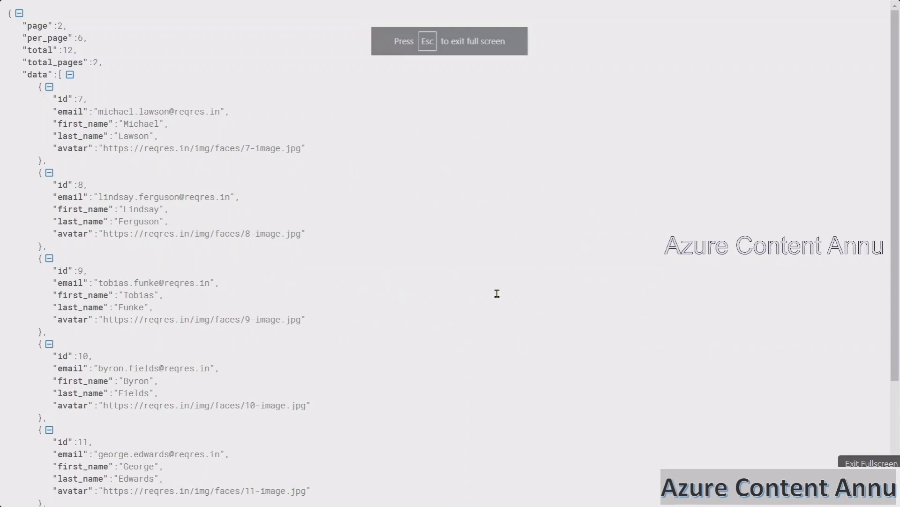
Examine the top-level fields page, per_page, total, total_pages, data and support, collapsing the data array and support object
double_click(37, 25)
double_click(47, 38)
double_click(40, 50)
double_click(31, 63)
double_click(33, 75)
click(71, 75)
double_click(36, 89)
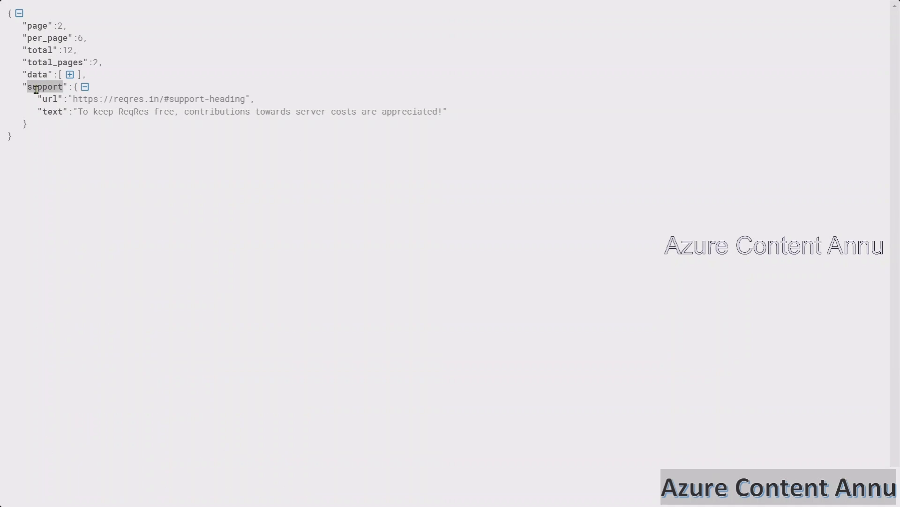
click(84, 87)
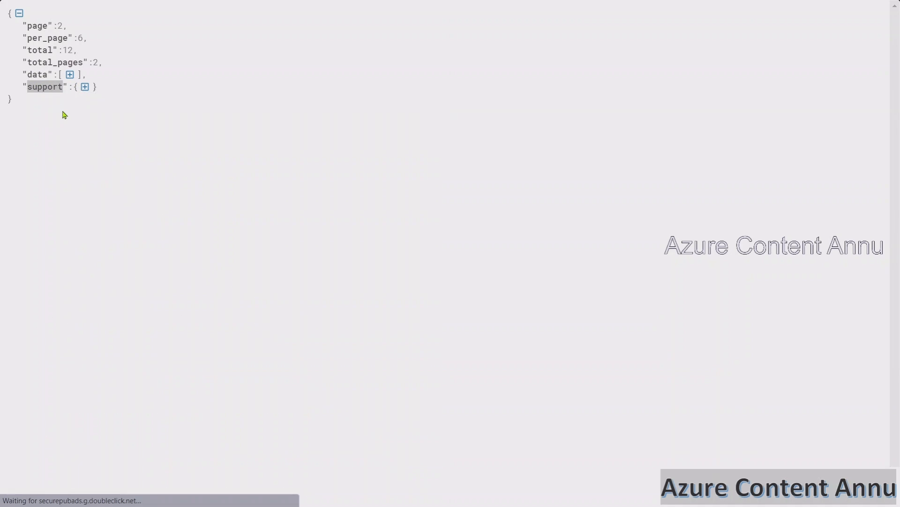
click(63, 112)
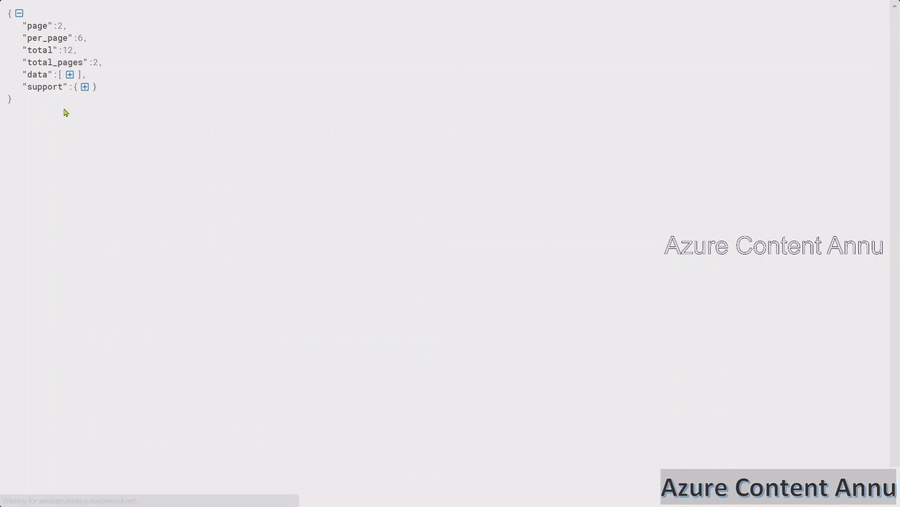
Expand the data array, examine the fields of each nested user record and leave full screen
click(70, 75)
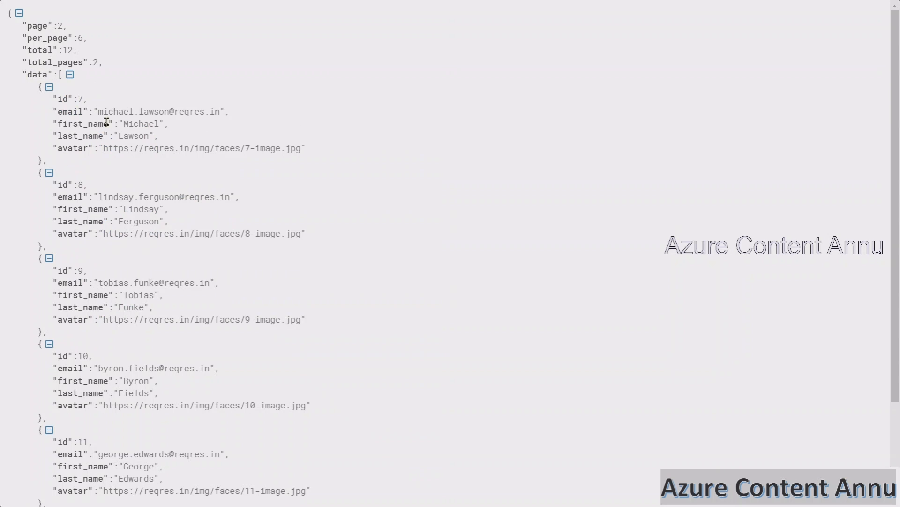
drag(59, 99, 69, 100)
drag(58, 98, 68, 225)
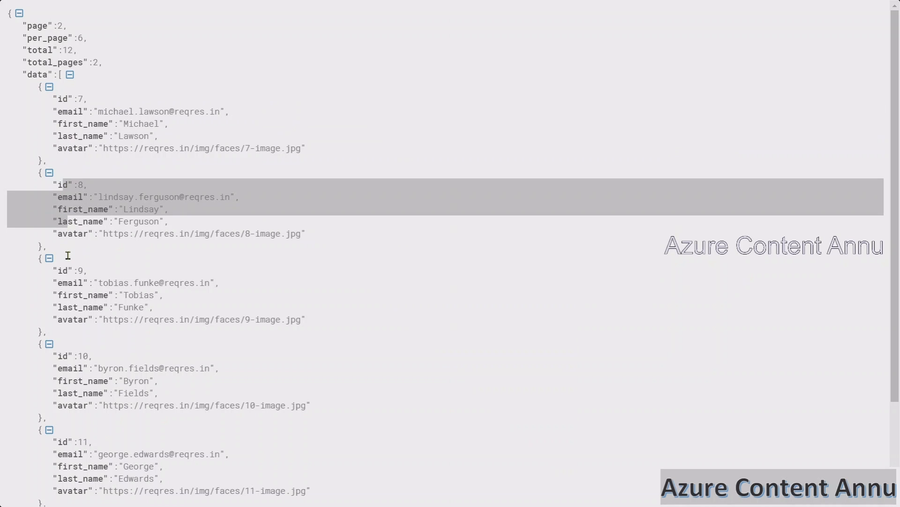
drag(67, 101, 81, 147)
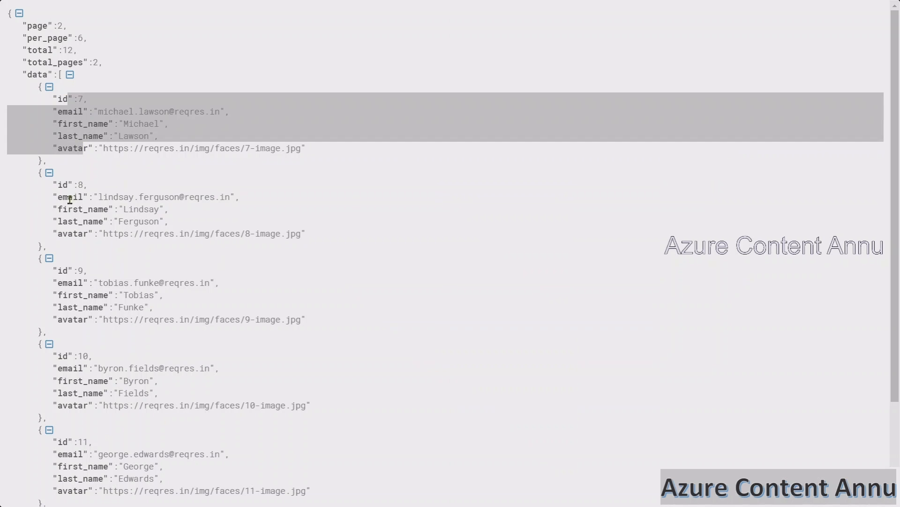
drag(61, 199, 71, 220)
drag(59, 269, 62, 296)
scroll(88, 268, down, 3)
drag(58, 228, 85, 256)
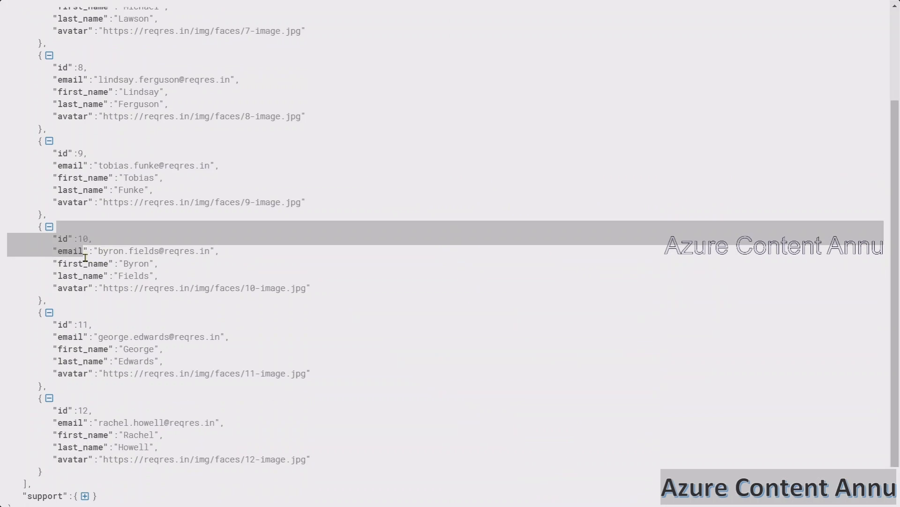
drag(72, 340, 76, 363)
drag(69, 401, 73, 415)
scroll(110, 337, down, 1)
scroll(110, 337, up, 1)
scroll(110, 336, up, 3)
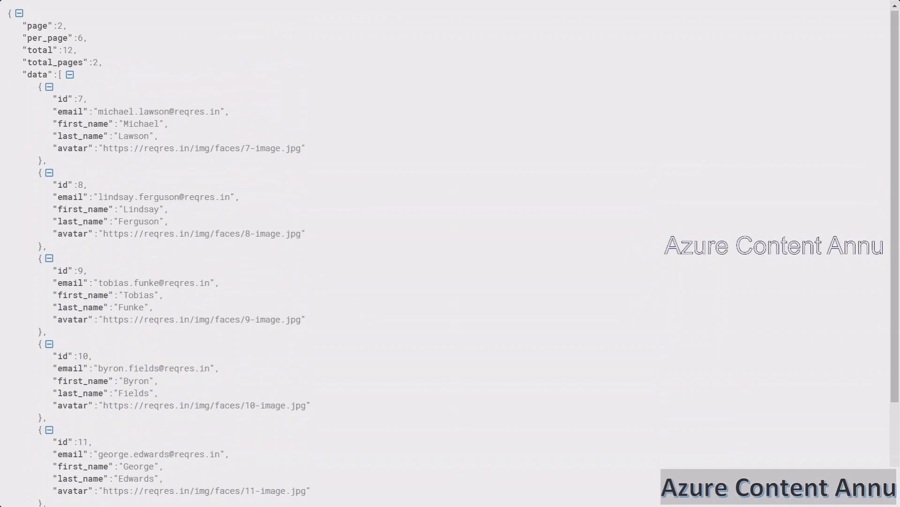
key(Escape)
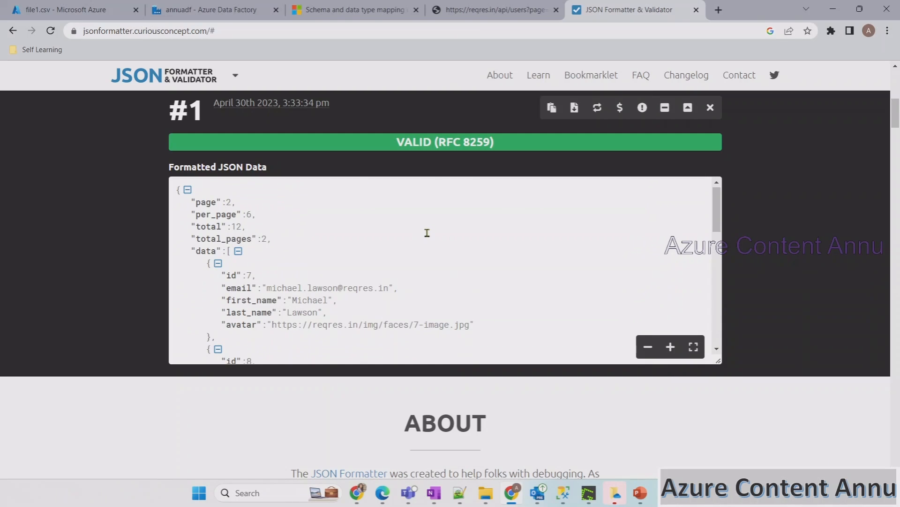
Return to the PowerPoint slide show and underline the words Hierarchical source and tabular sink again in the second bullet
mouse_move(634, 494)
click(704, 435)
drag(136, 308, 169, 304)
drag(229, 311, 292, 308)
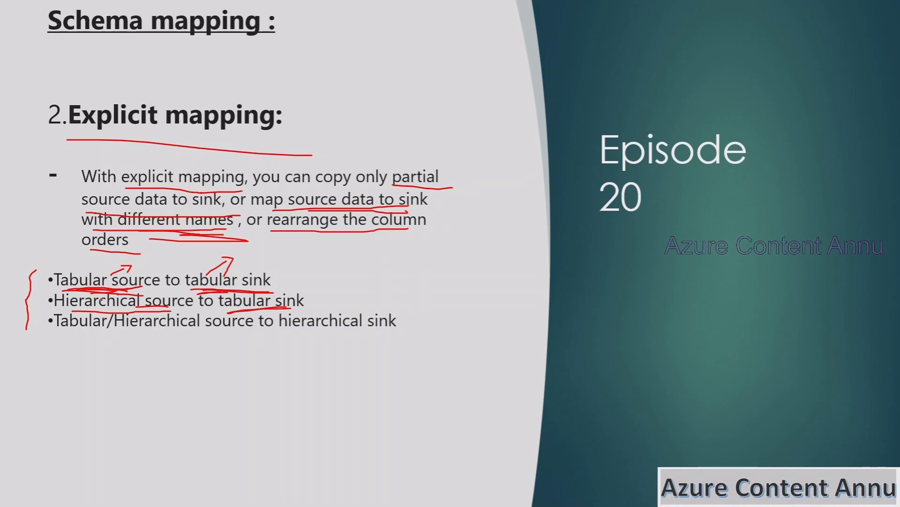
drag(98, 310, 136, 309)
drag(231, 314, 276, 312)
key(alt+Tab)
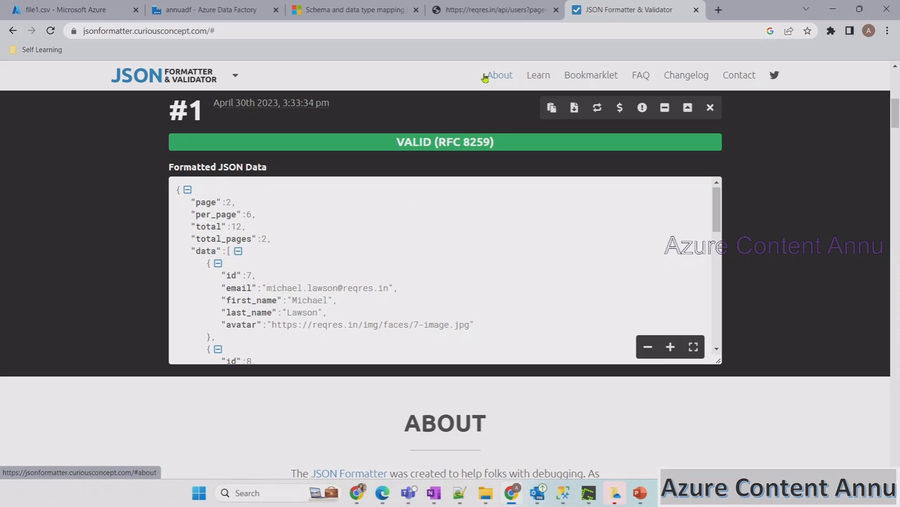
click(483, 11)
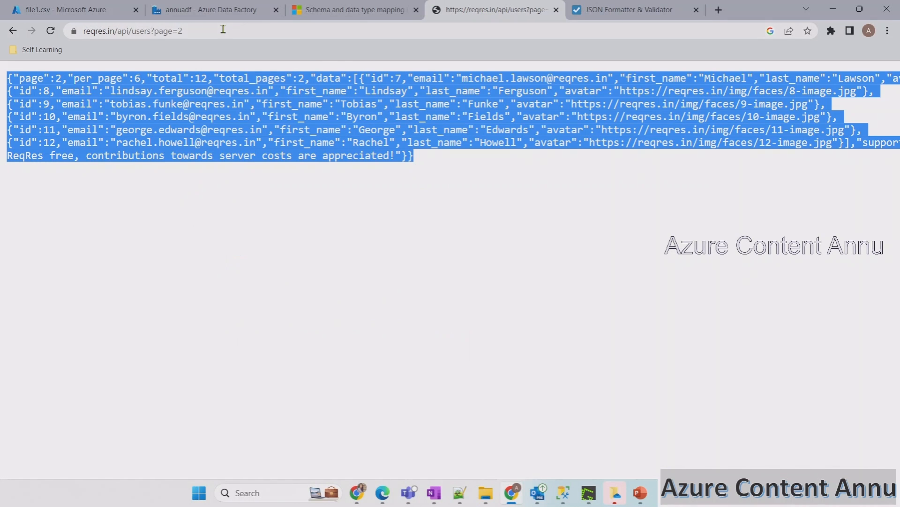
click(209, 31)
drag(294, 241, 359, 90)
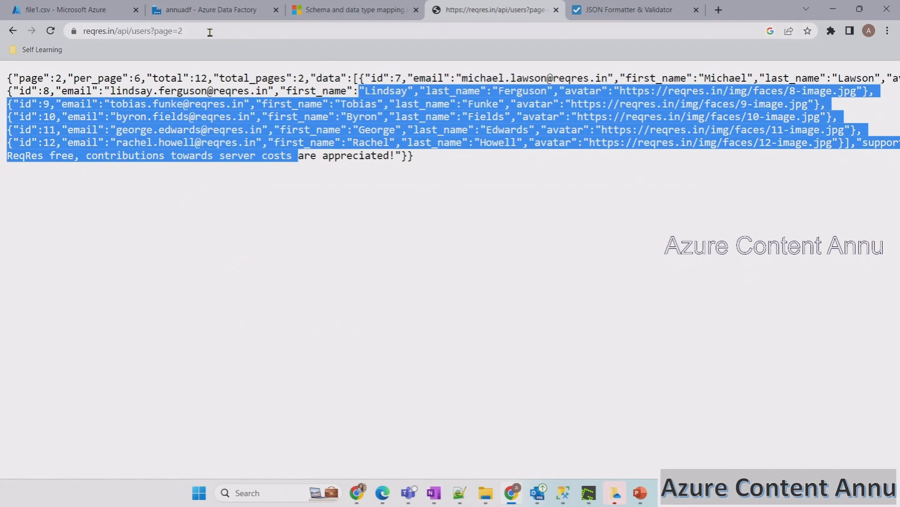
click(193, 32)
Return to Data Factory and start a new source dataset for Copy data1 using the REST data store
click(202, 10)
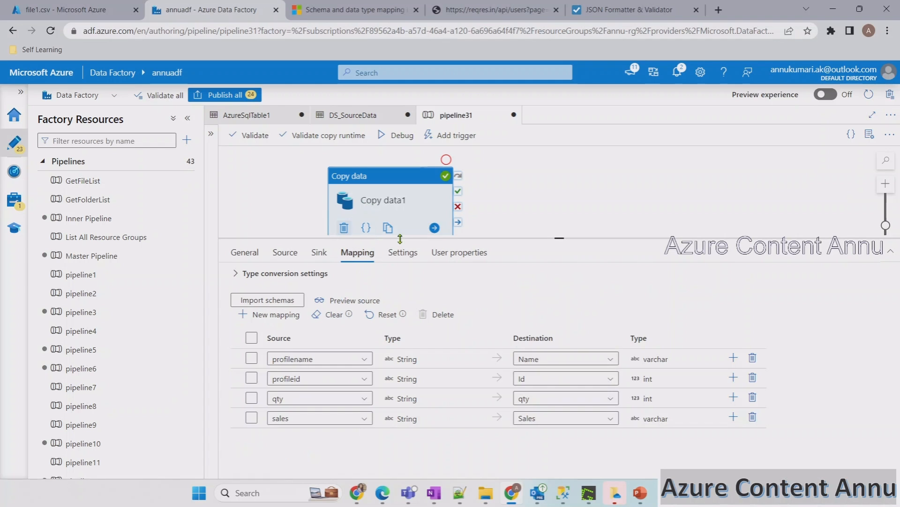
click(286, 253)
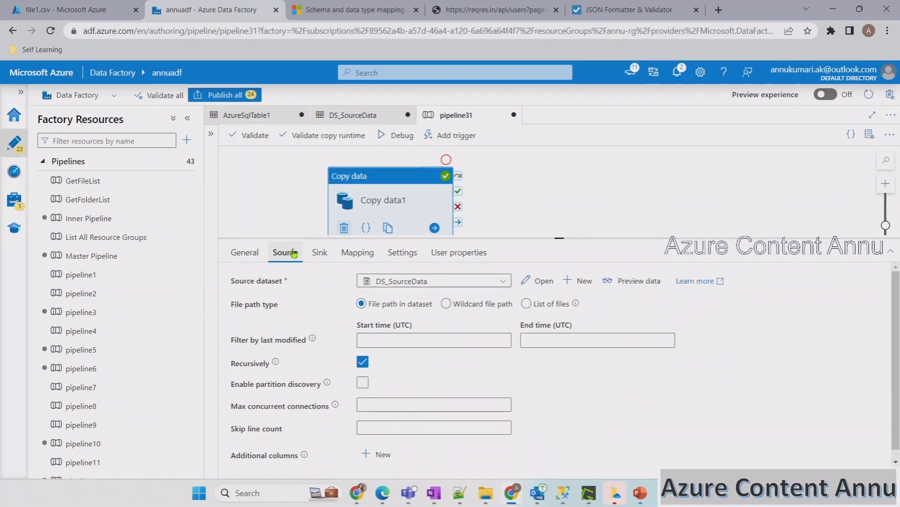
click(565, 282)
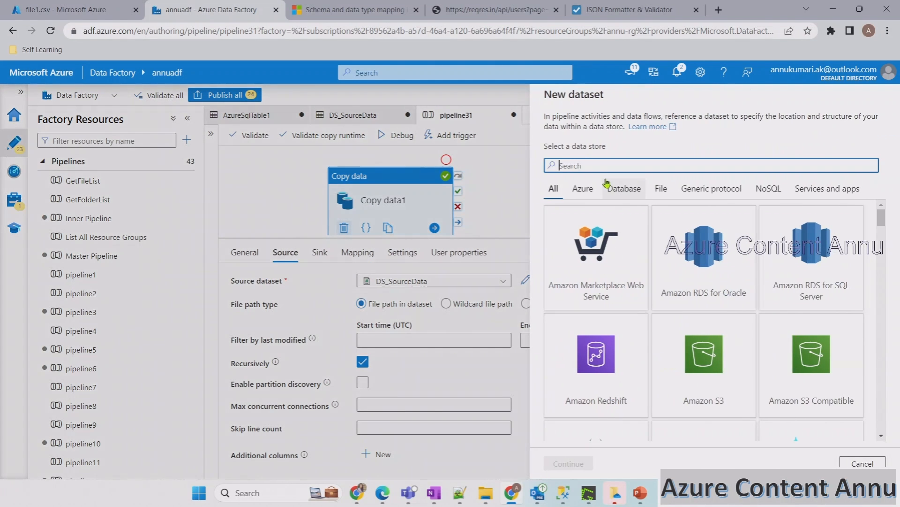
click(571, 165)
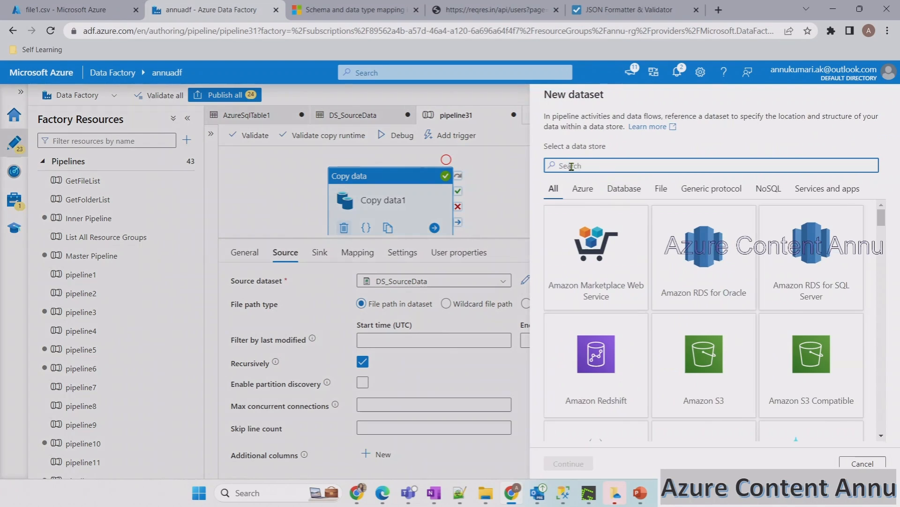
text(aest)
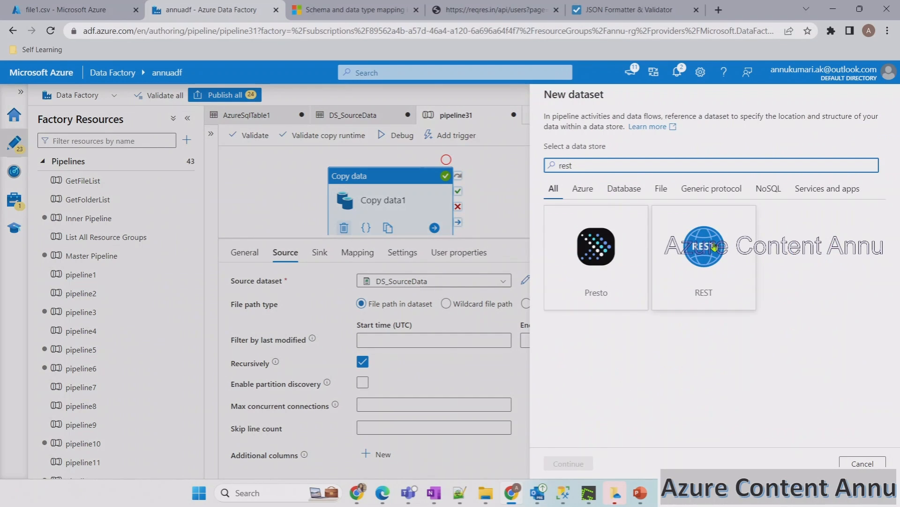
click(712, 251)
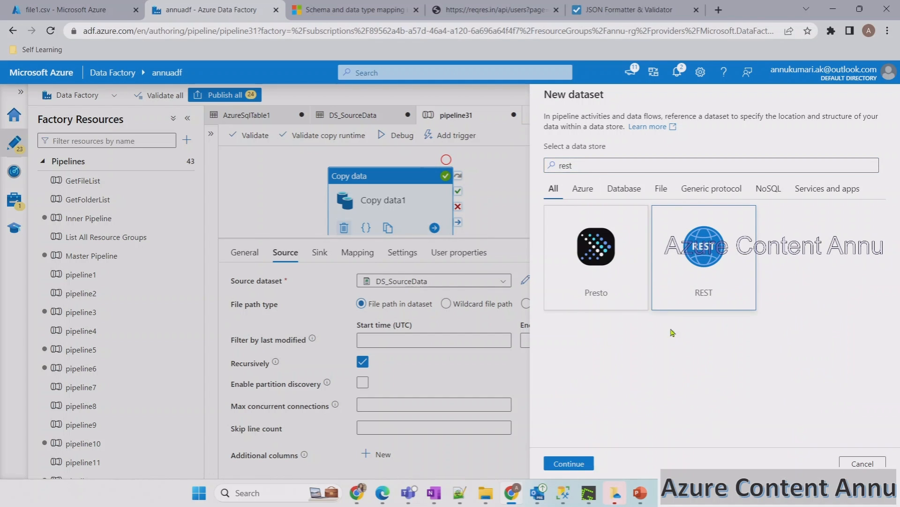
click(572, 463)
click(599, 168)
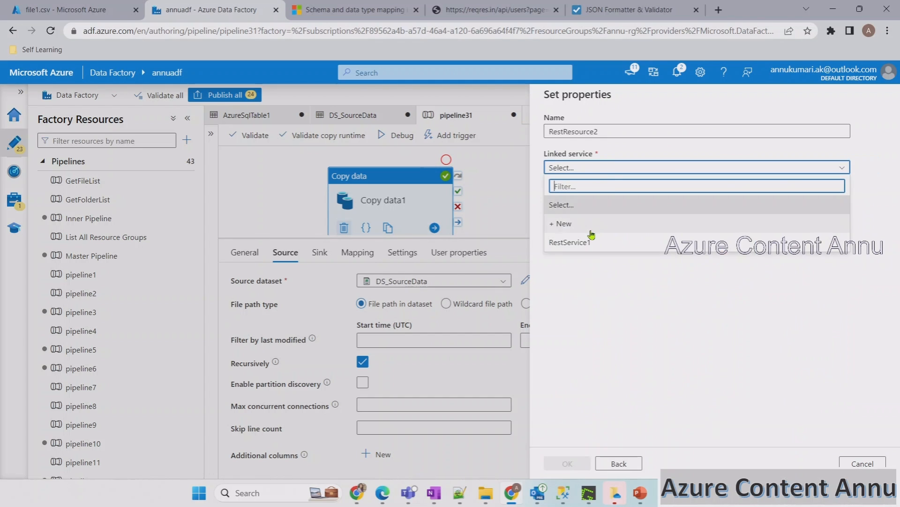
click(585, 226)
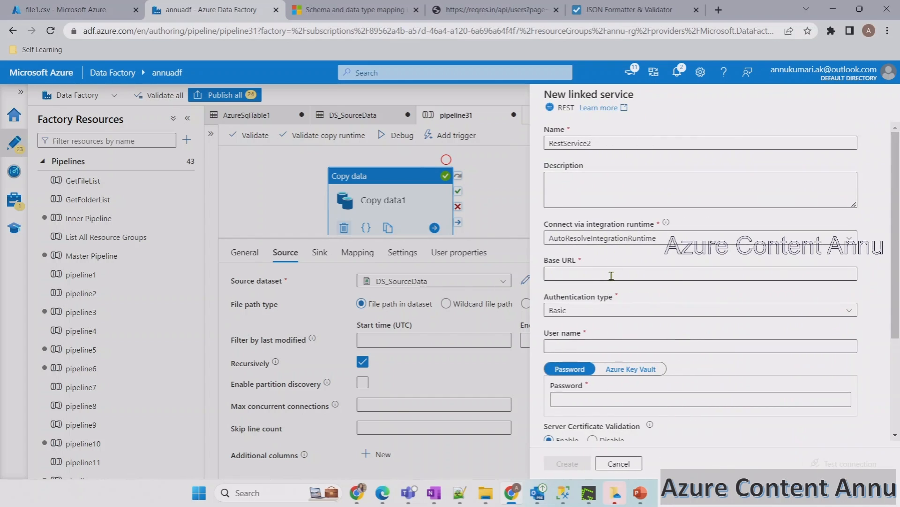
click(601, 274)
text(https://reqres.in/api/users?page=2)
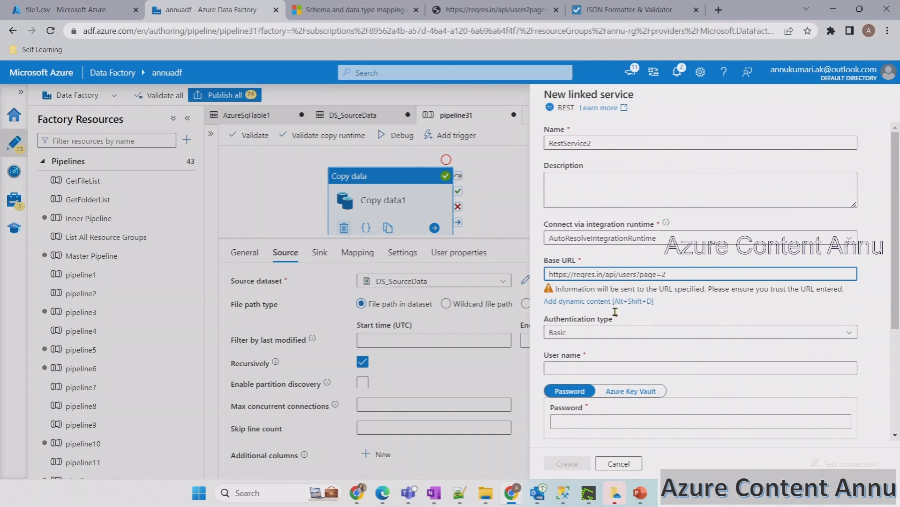
Set the linked service's authentication to Anonymous, create it and confirm the new REST source dataset
scroll(581, 280, down, 1)
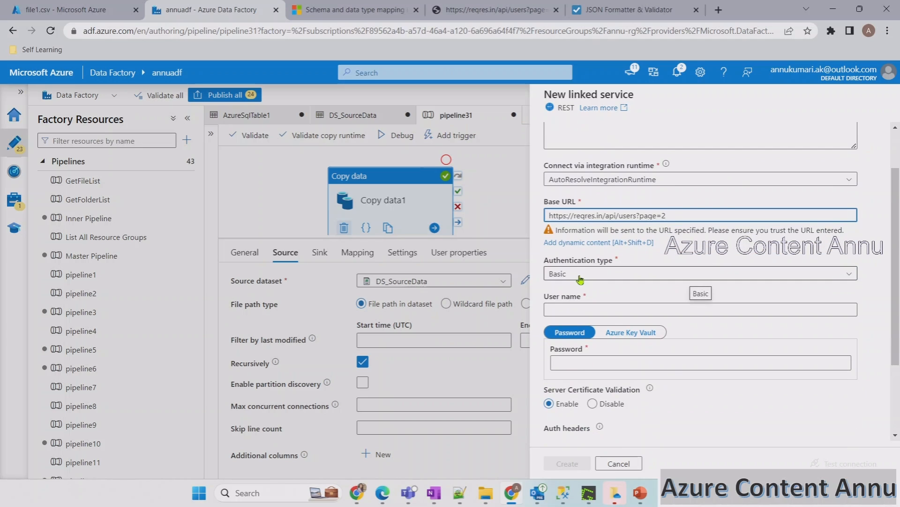
click(581, 277)
click(586, 297)
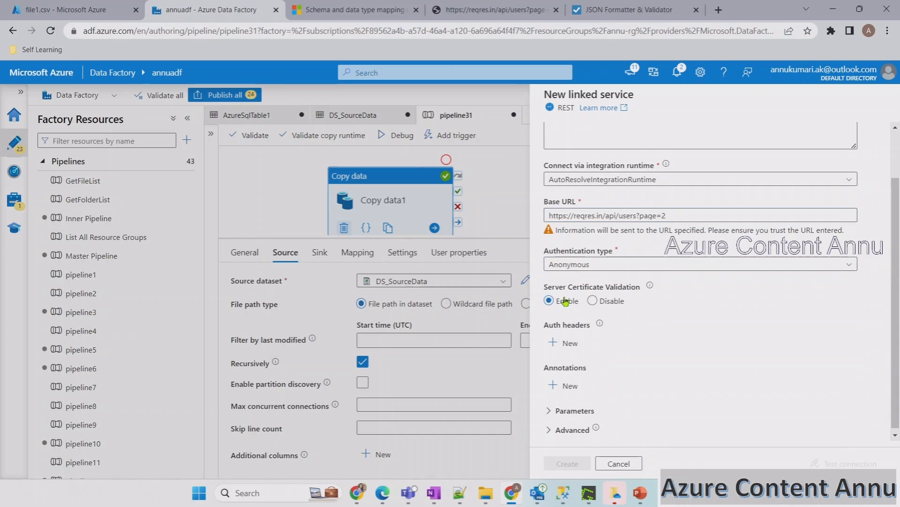
scroll(733, 421, down, 1)
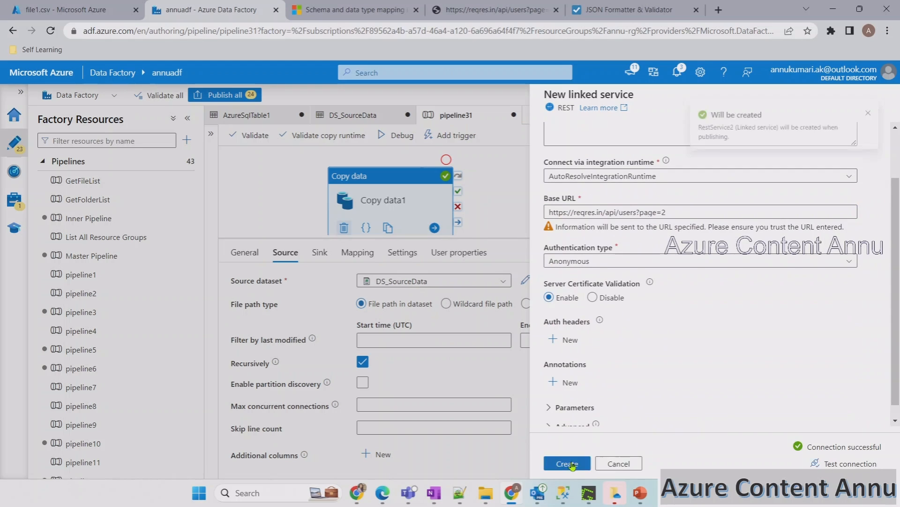
click(568, 463)
click(569, 462)
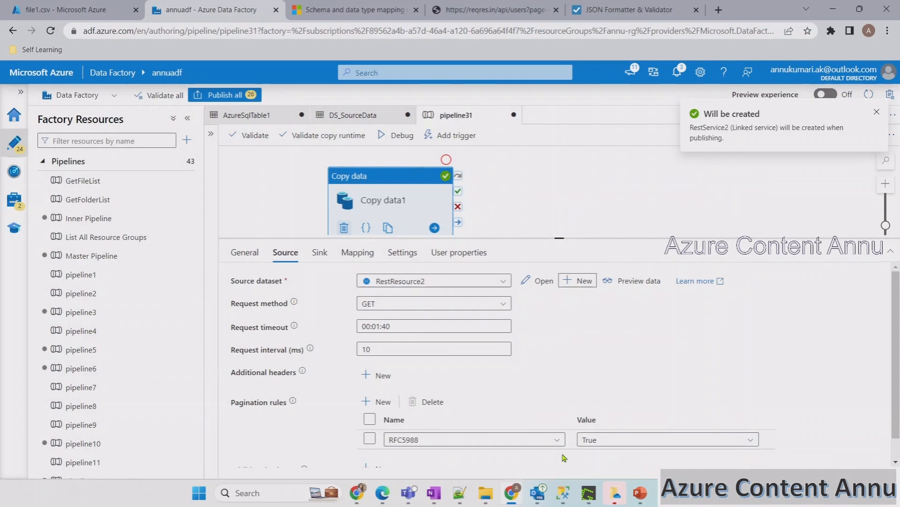
Point the sink dataset AzureSqlTable1 to table dbo.SinkTable2 and set the copy activity's sink table option to Auto create table
click(315, 260)
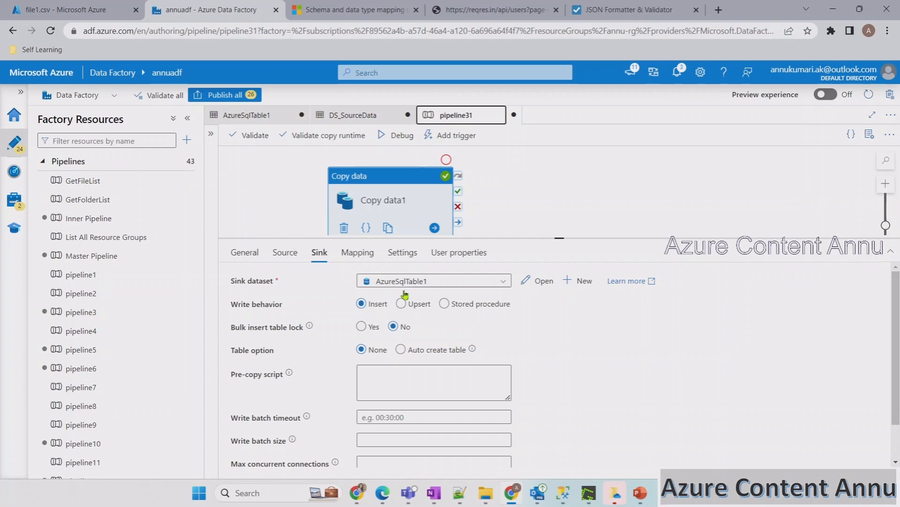
click(539, 281)
double_click(517, 321)
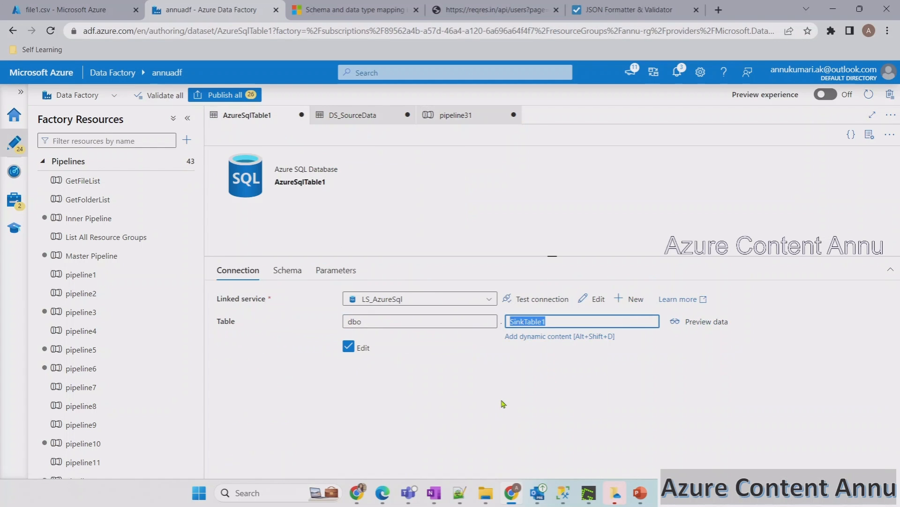
key(Right)
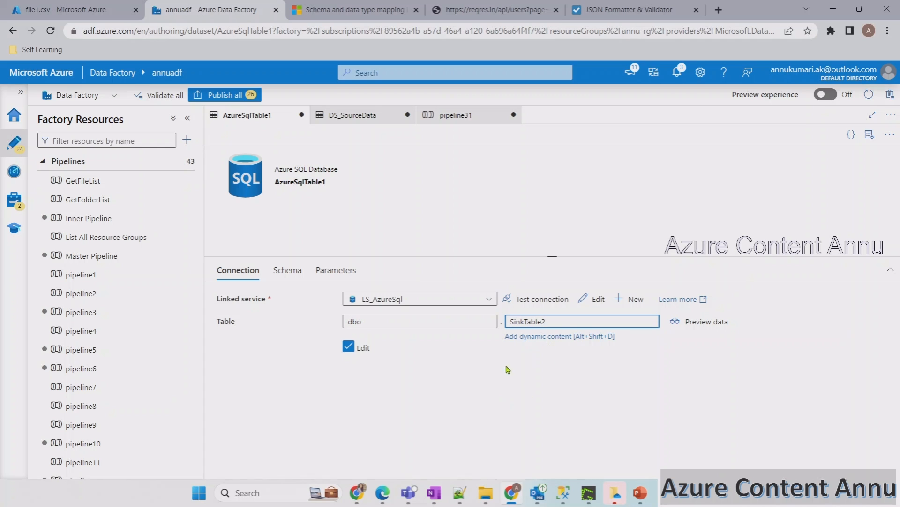
click(446, 116)
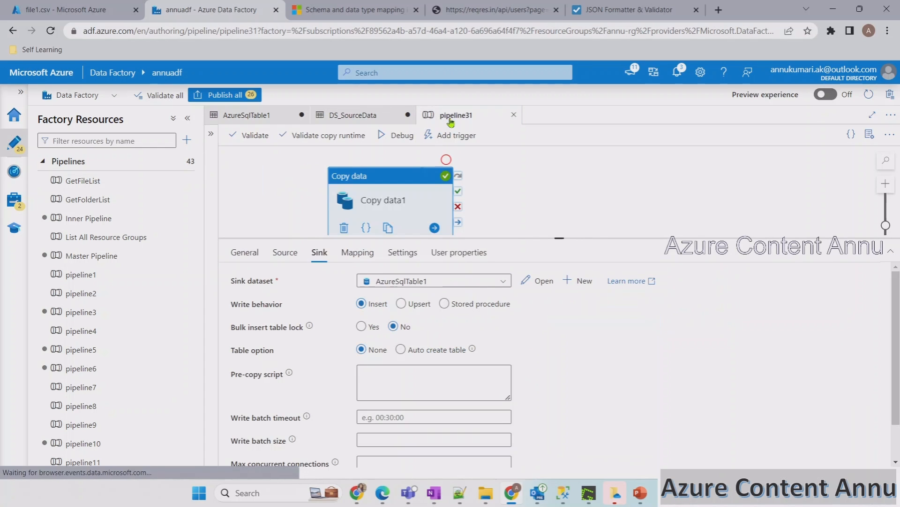
click(402, 351)
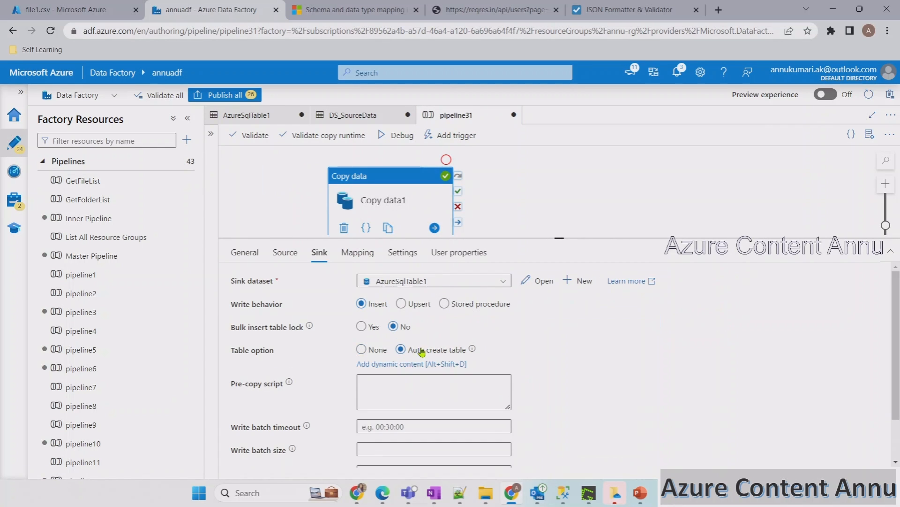
Import the schemas into the Copy data1 mapping and exclude the page, per_page, total and total_pages fields
click(359, 254)
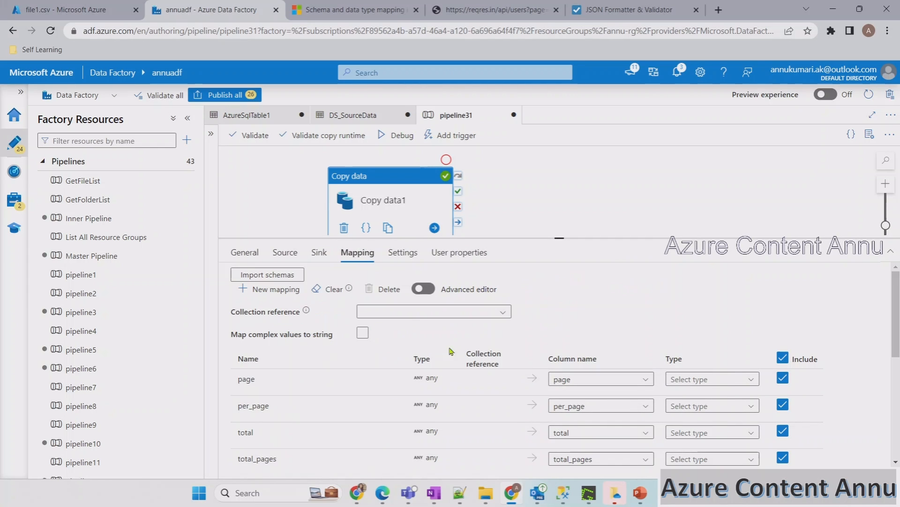
scroll(735, 337, down, 1)
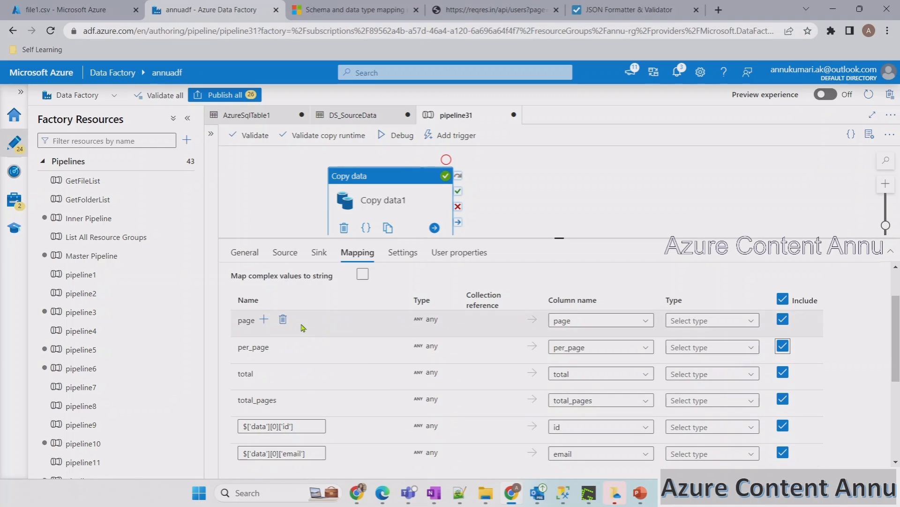
click(783, 320)
click(783, 349)
click(783, 379)
click(783, 409)
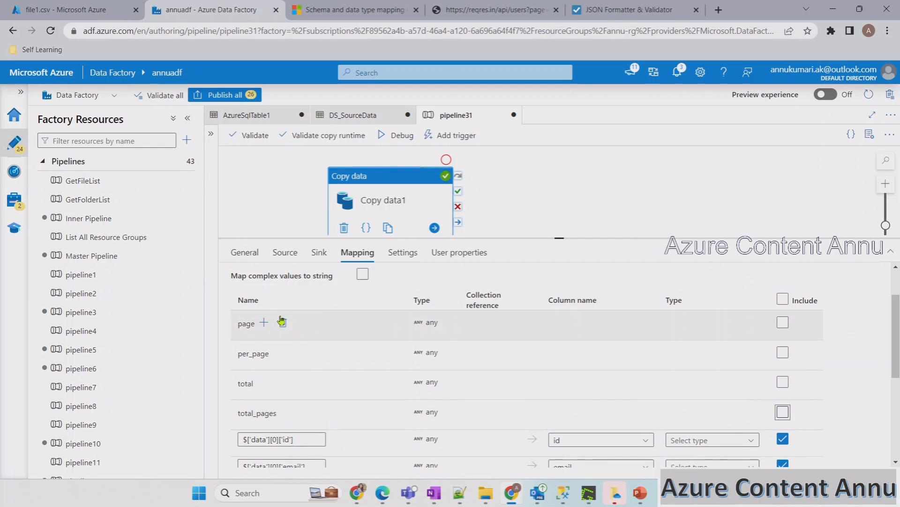
Delete the page, per_page, total and total_pages rows from the mapping
click(283, 323)
click(292, 324)
click(282, 323)
click(304, 322)
scroll(303, 385, down, 2)
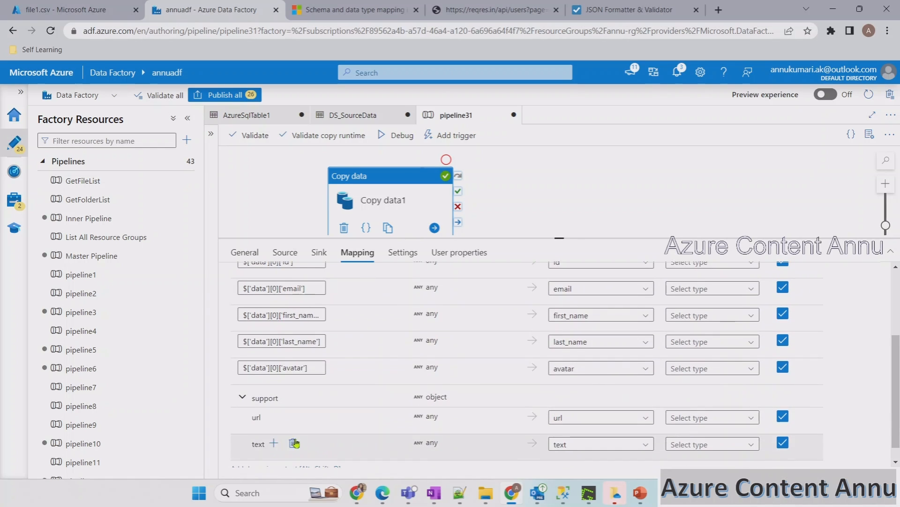
Check the top-level JSON fields in JSON Formatter & Validator with data collapsed, and return to Data Factory to delete the support mappings
click(505, 12)
click(597, 12)
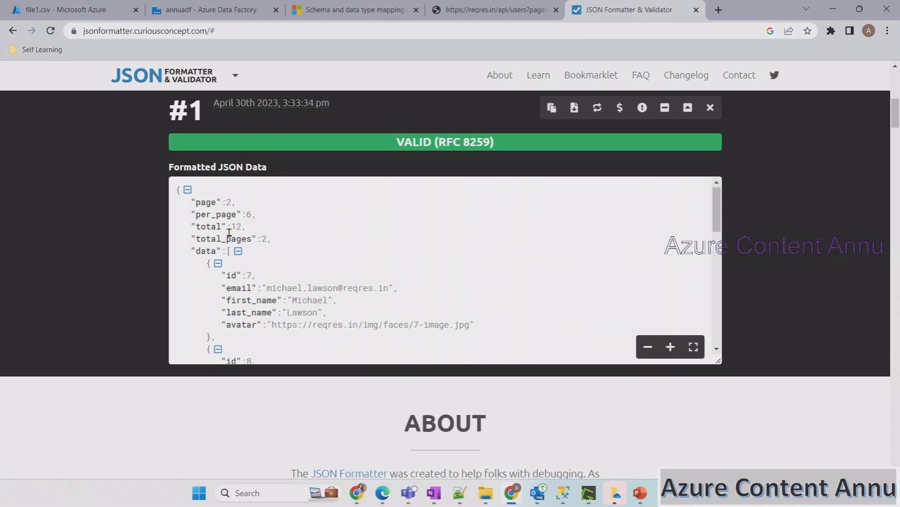
click(238, 253)
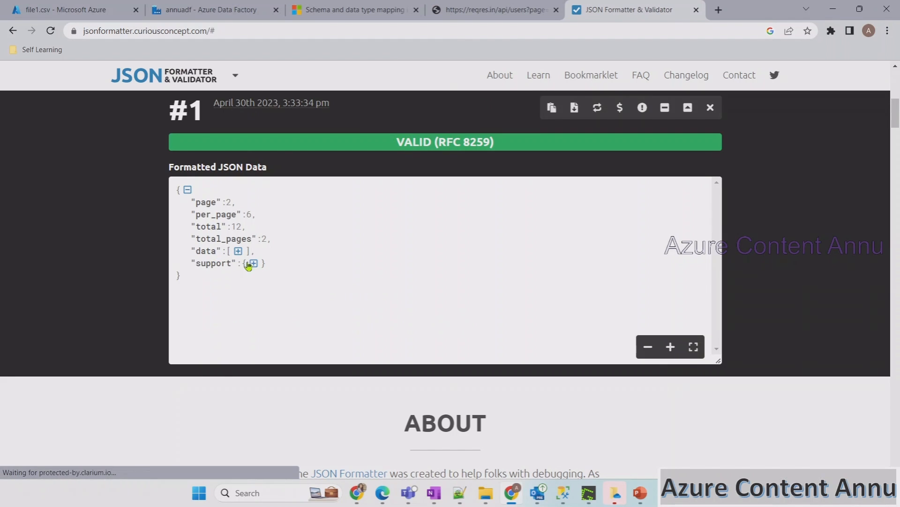
drag(201, 202, 231, 238)
click(211, 9)
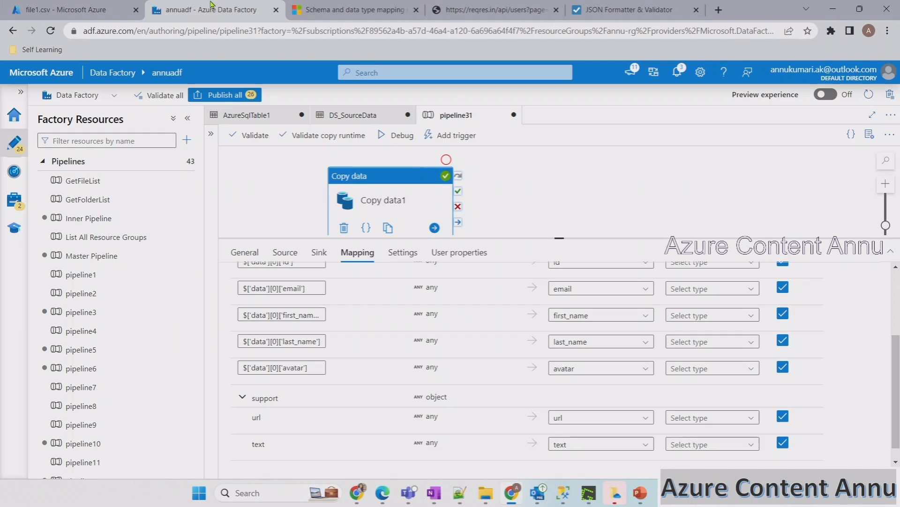
click(312, 398)
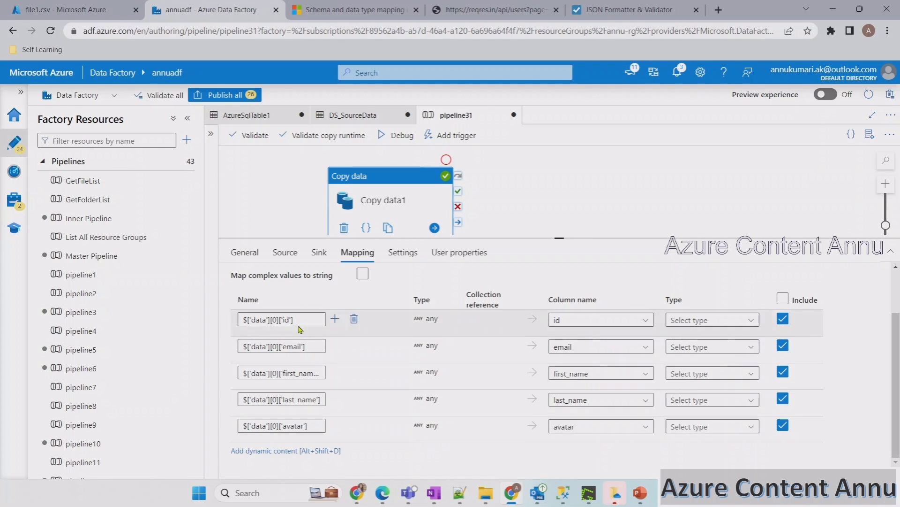
Switch to JSON Formatter & Validator, expand the data array to compare its record fields, and return to Data Factory
click(629, 9)
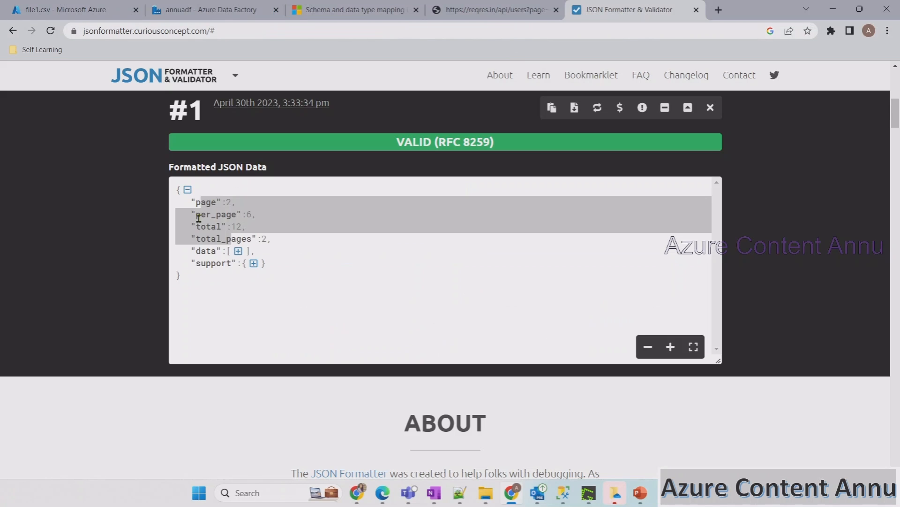
click(238, 251)
click(233, 280)
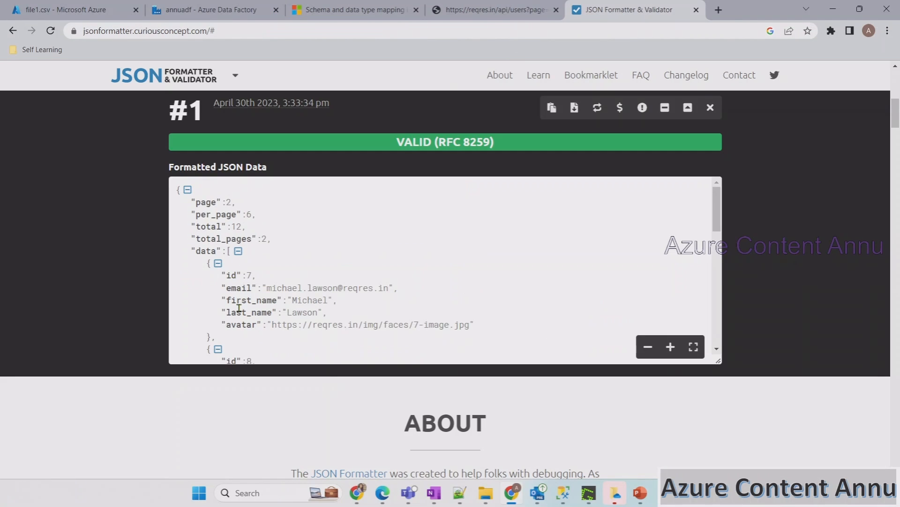
click(230, 9)
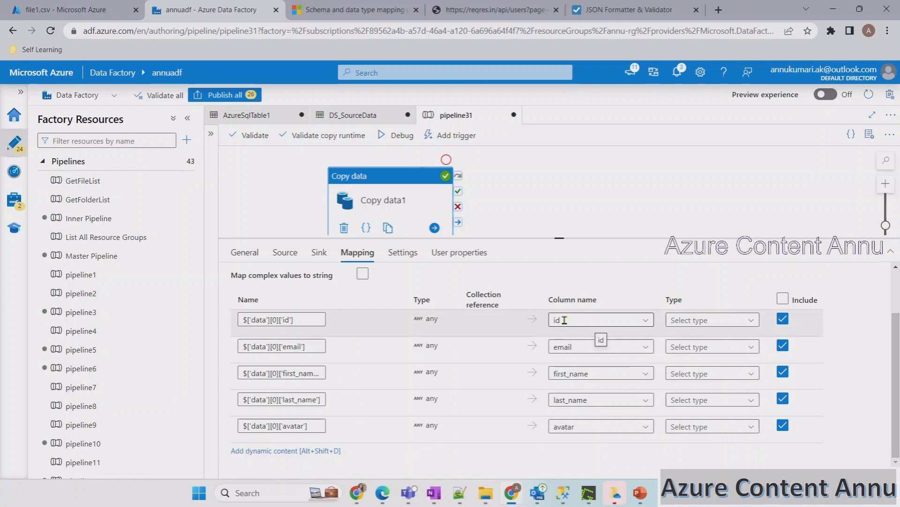
Review the sink column names email, first_name, last_name and avatar in the mapping
drag(573, 346, 551, 348)
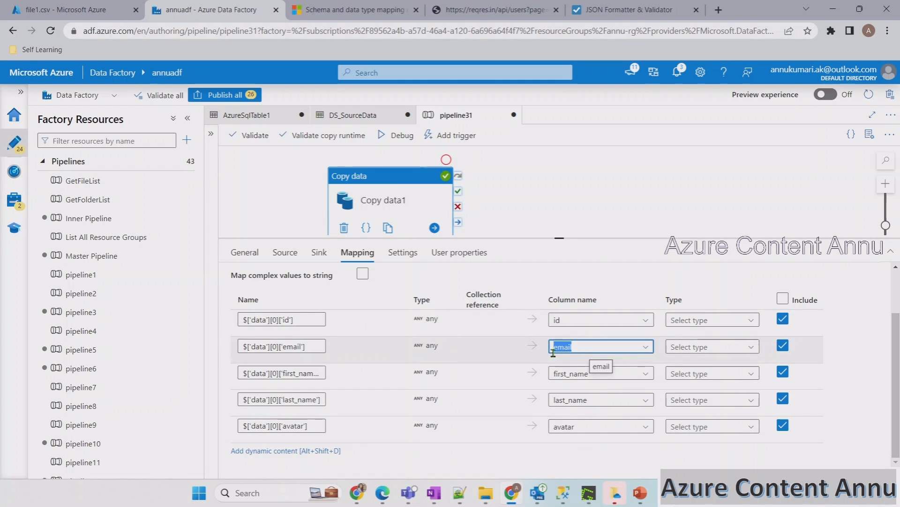
click(554, 373)
click(552, 399)
click(551, 427)
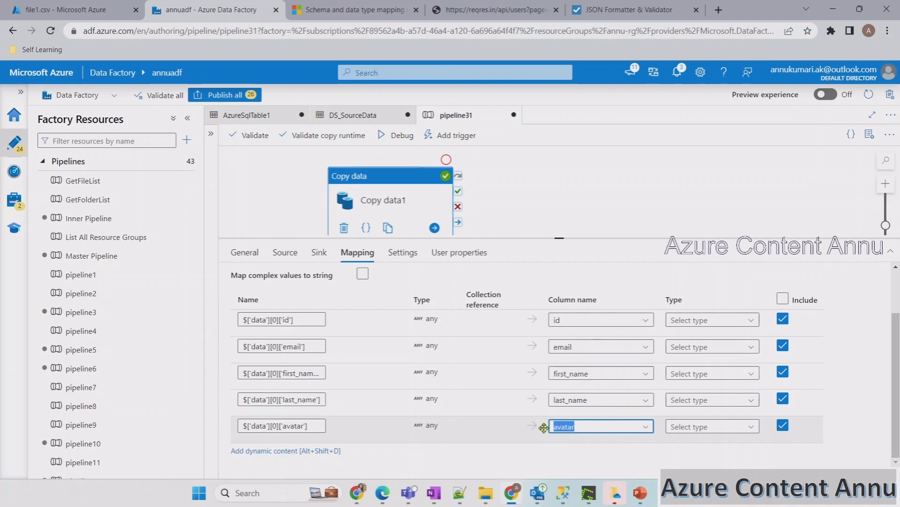
click(534, 457)
click(395, 221)
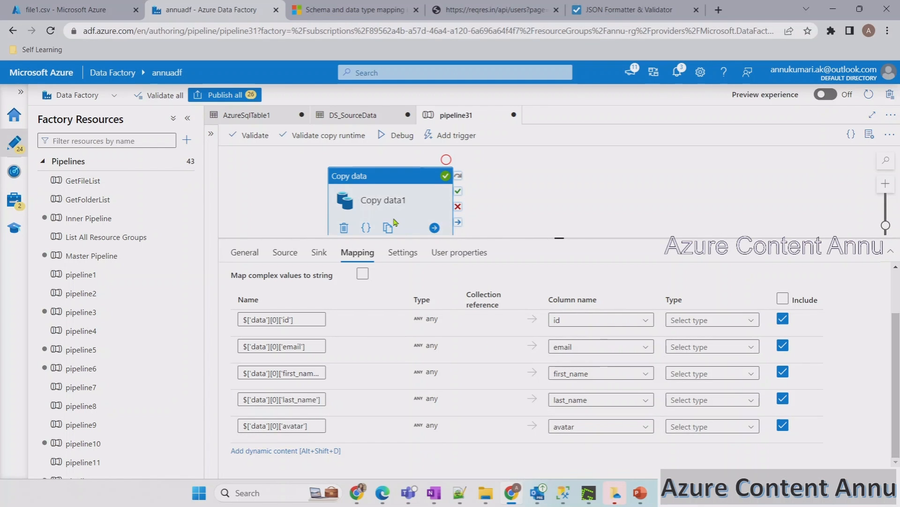
In SQL Server Management Studio, change the query to select * from SinkTable2, run it and highlight the table name in the output
click(566, 491)
click(381, 123)
click(377, 110)
key(BackSpace)
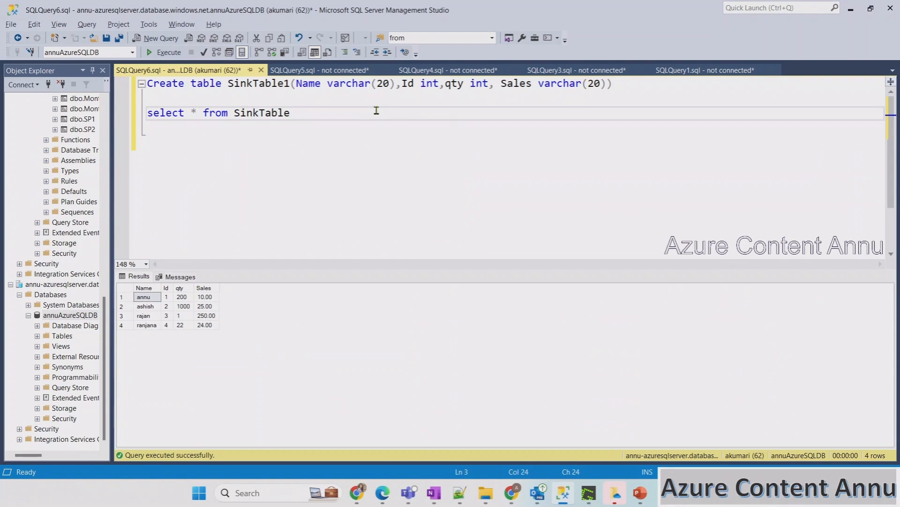
click(128, 120)
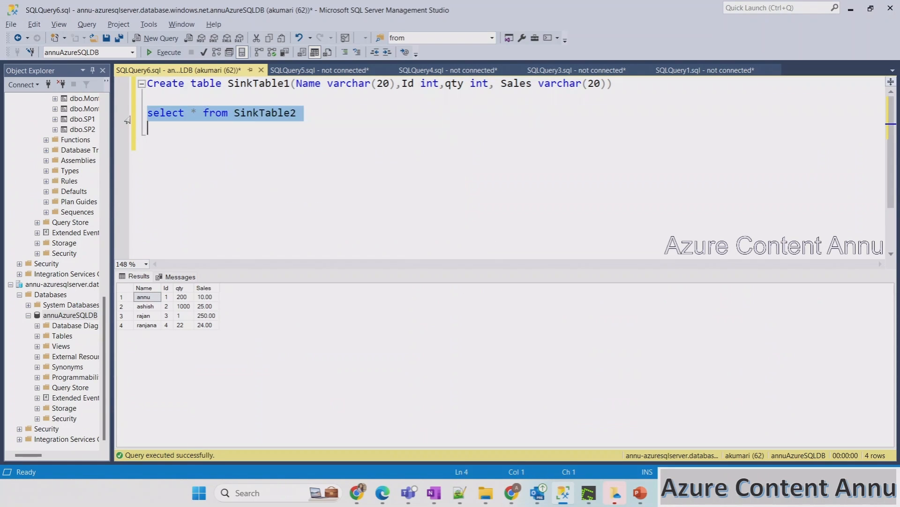
key(F5)
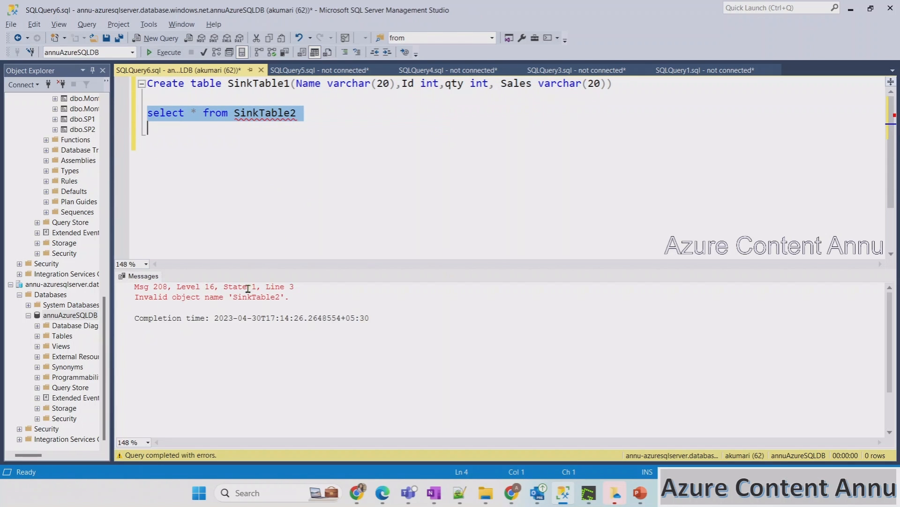
drag(237, 297, 272, 298)
Return to Data Factory, run pipeline31 in debug mode and refresh the run status
key(alt+Tab)
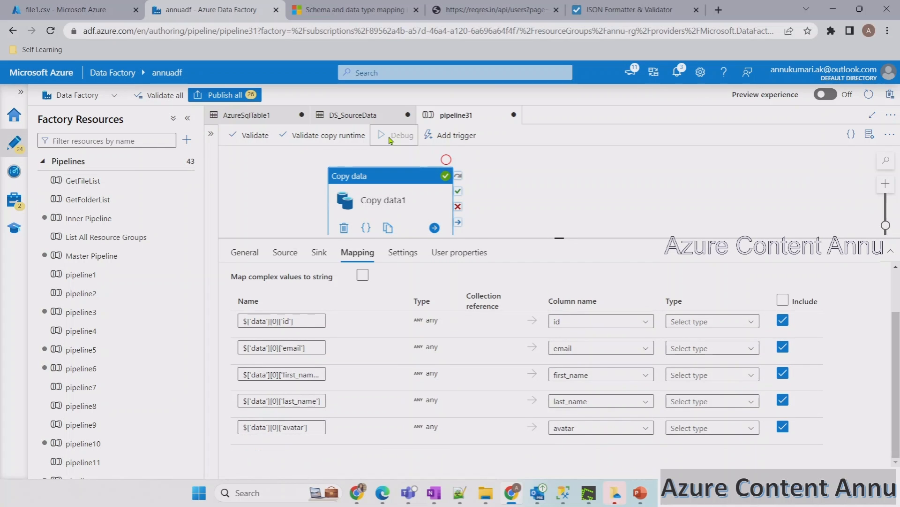
click(390, 140)
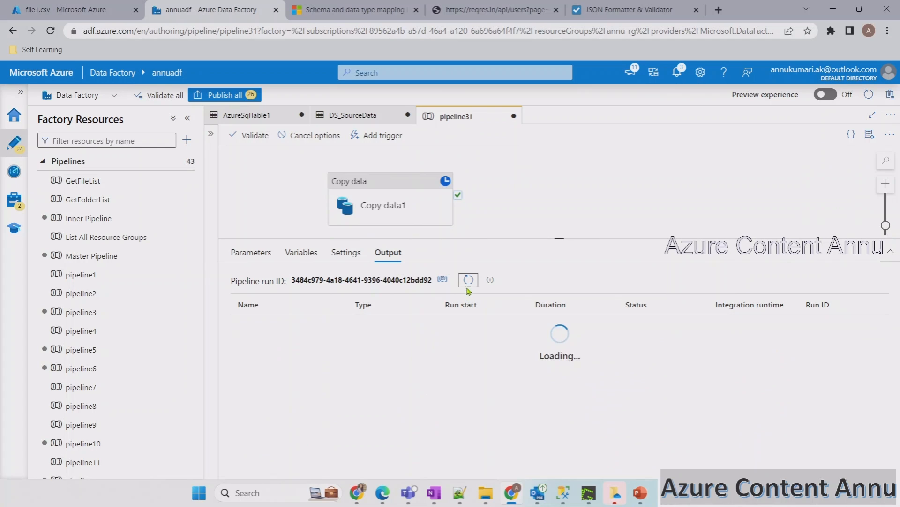
click(467, 281)
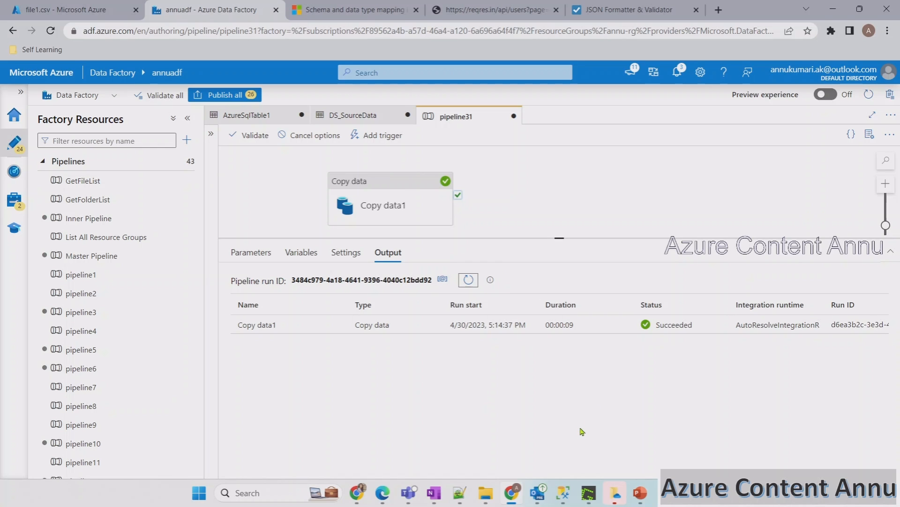
Switch to SQL Server Management Studio, rerun the SinkTable2 query and inspect the id value in the result row
click(563, 493)
triple_click(158, 120)
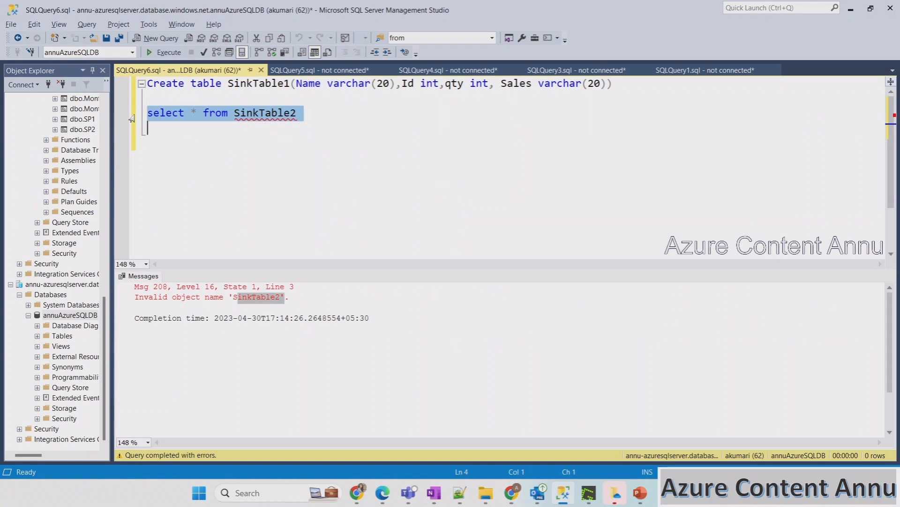
key(F5)
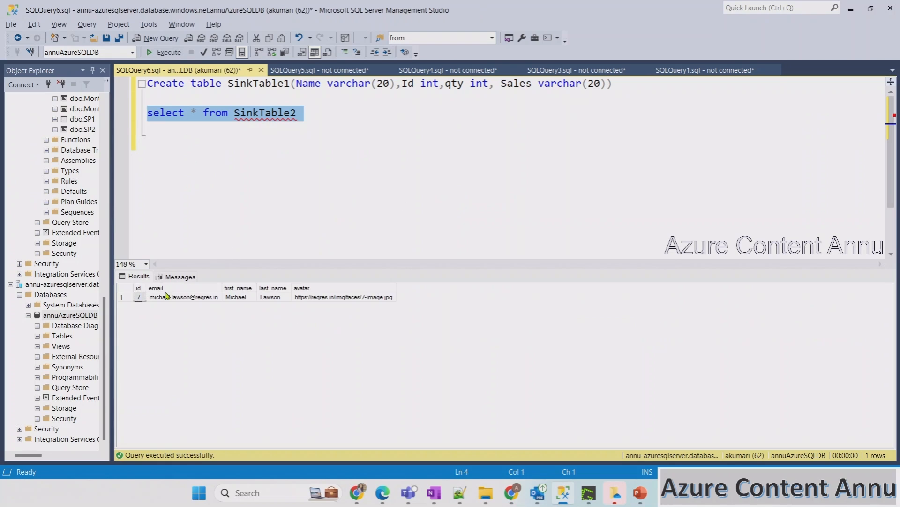
click(139, 297)
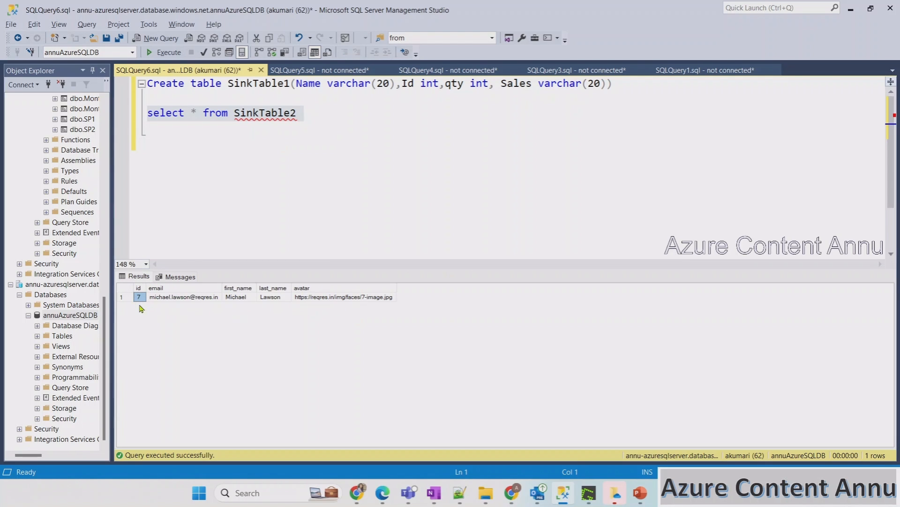
Compare the first user's id and email in the JSON Formatter output with the SinkTable2 result row in SQL Server Management Studio
key(alt+Tab)
click(643, 13)
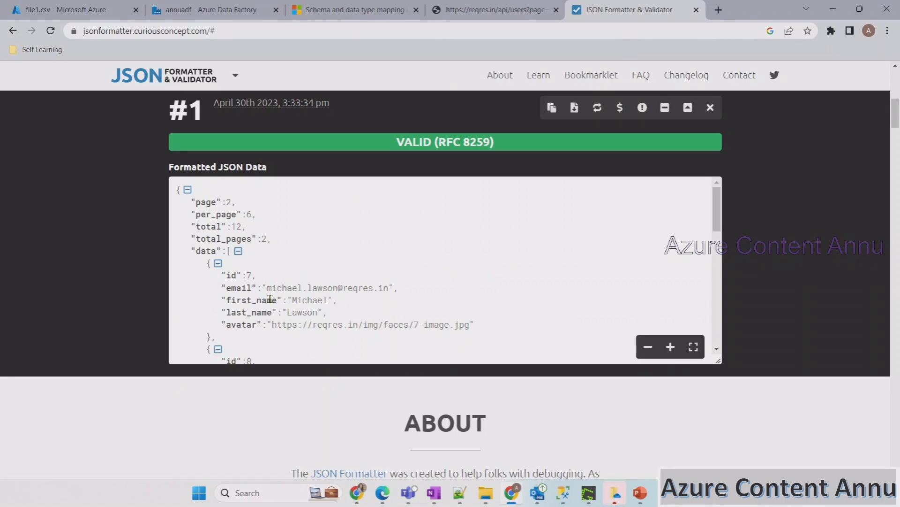
drag(249, 279, 264, 329)
click(249, 278)
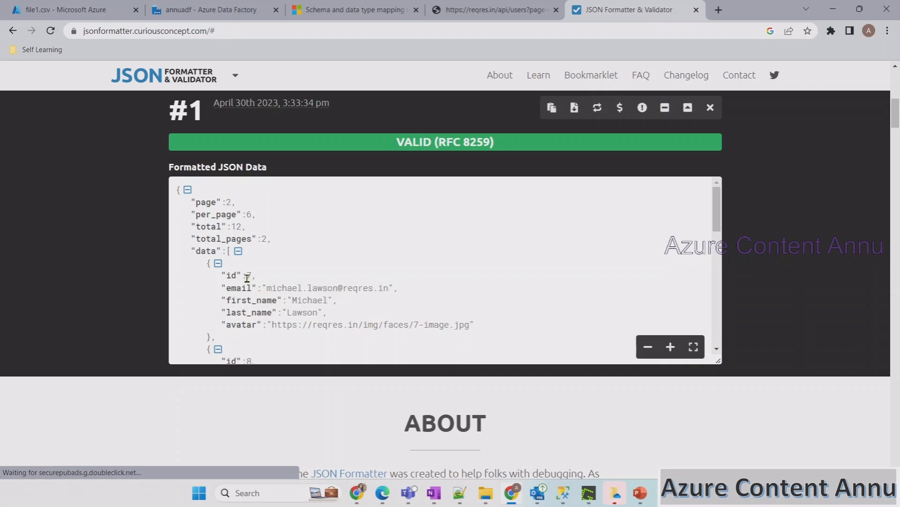
double_click(249, 277)
drag(264, 287, 332, 283)
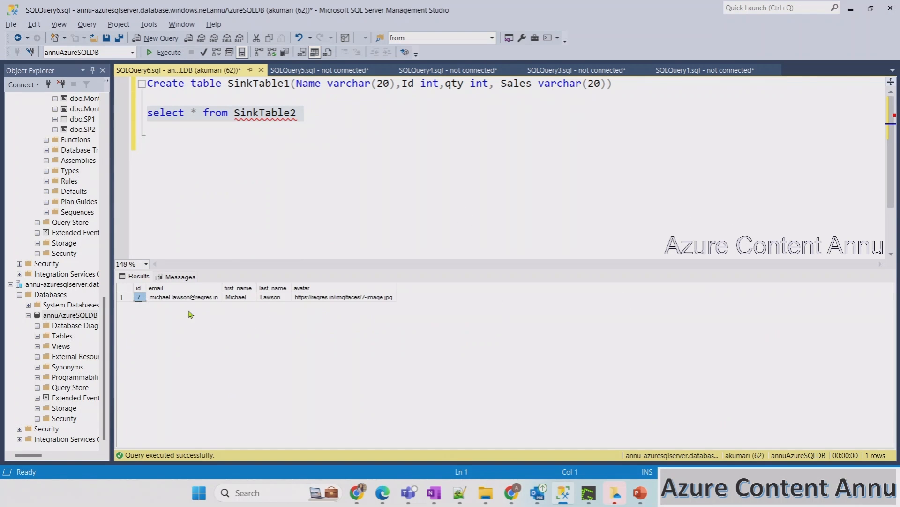
click(182, 300)
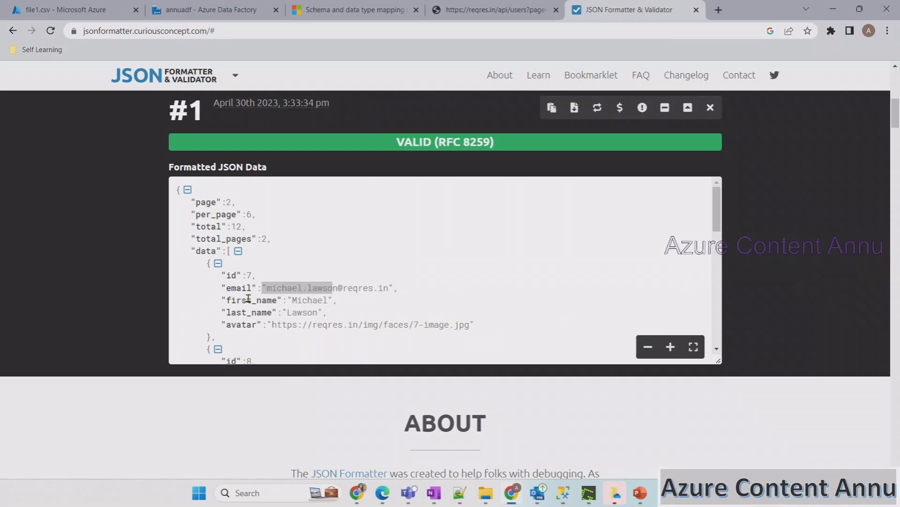
Examine the second user record in the formatted JSON and highlight its fields
scroll(248, 298, down, 2)
drag(234, 303, 251, 339)
scroll(295, 308, down, 2)
scroll(294, 307, up, 1)
Return to Data Factory, open the Copy data1 mapping and view the available collection reference choices
click(205, 8)
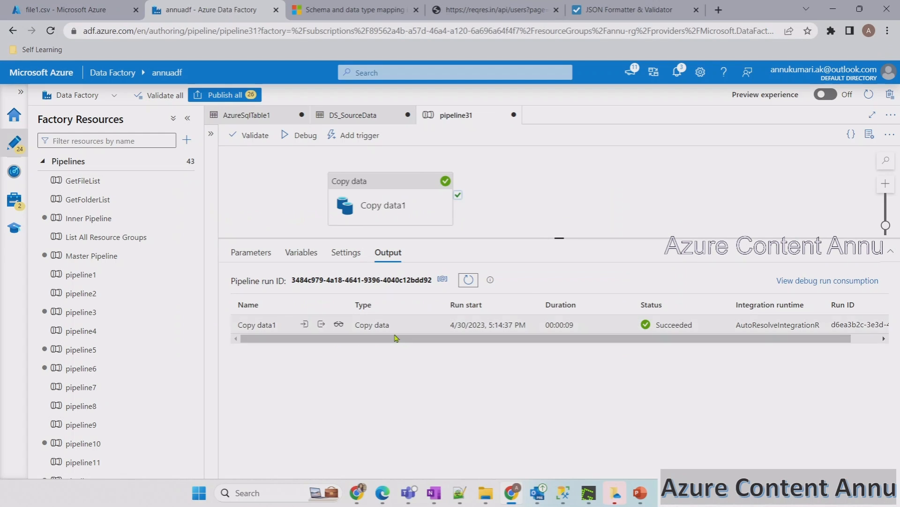
click(393, 200)
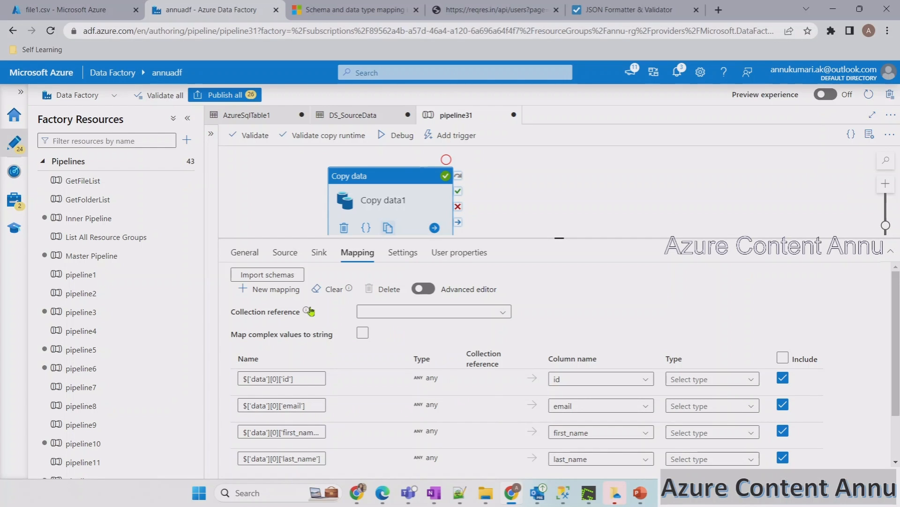
mouse_move(306, 312)
click(487, 314)
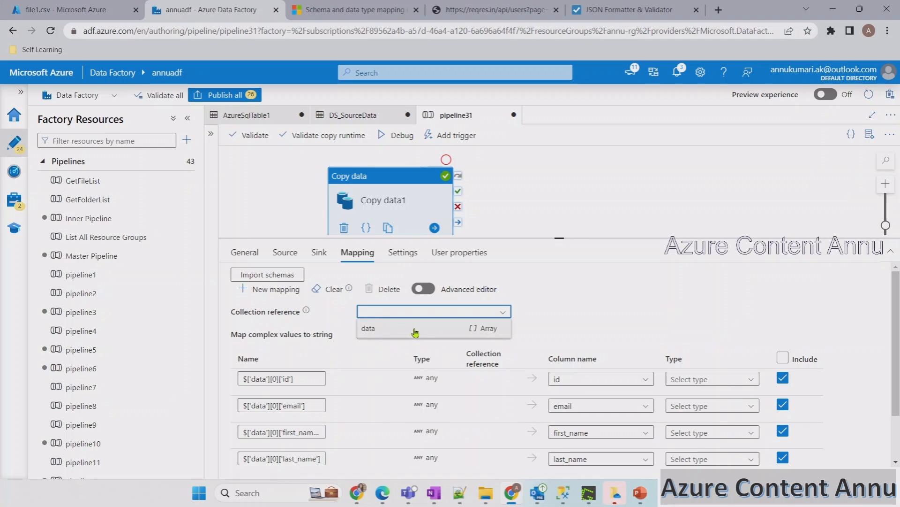
Switch to JSON Formatter and inspect the user records nested inside the data array
click(624, 9)
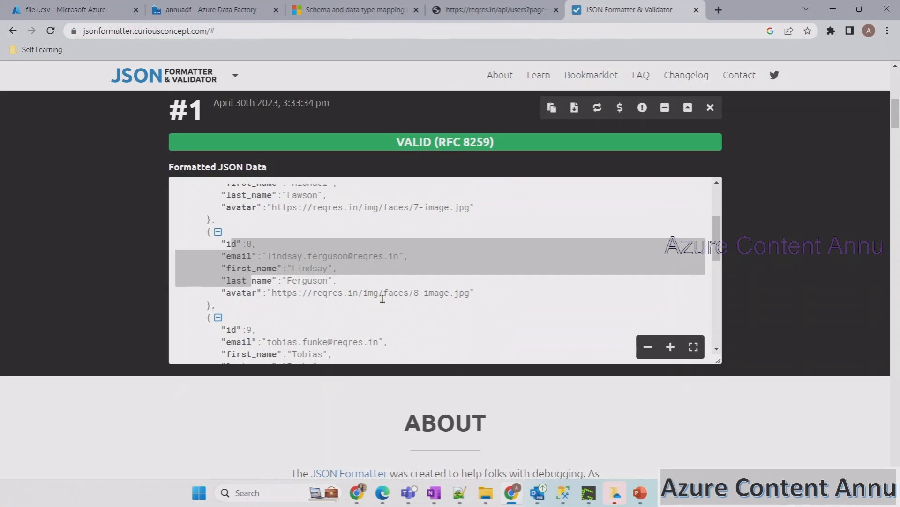
drag(279, 256, 246, 324)
scroll(300, 271, up, 3)
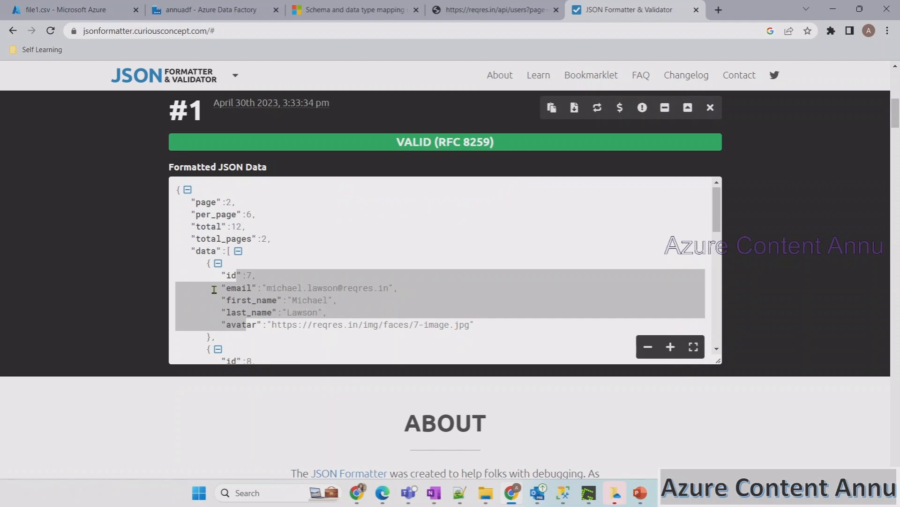
Back in Data Factory, inspect the [0] index in the source paths for id, email and first_name
click(194, 7)
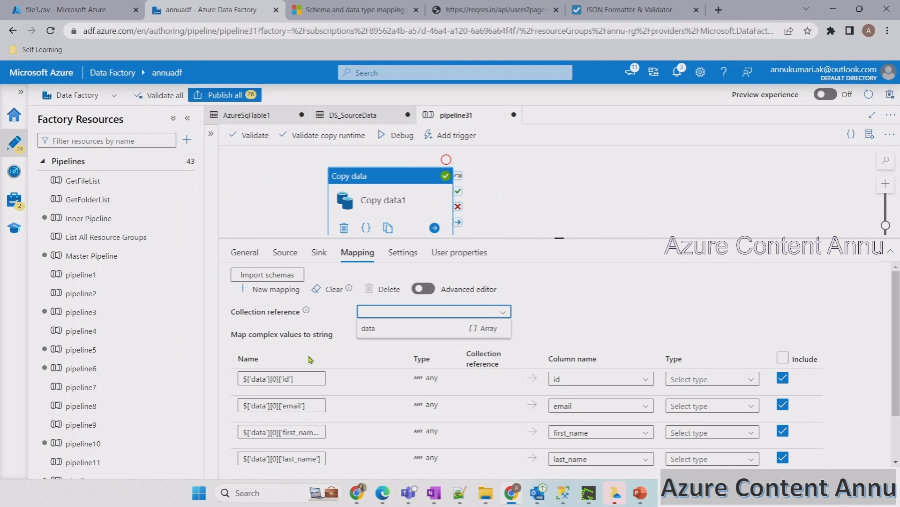
drag(296, 380, 259, 380)
click(277, 381)
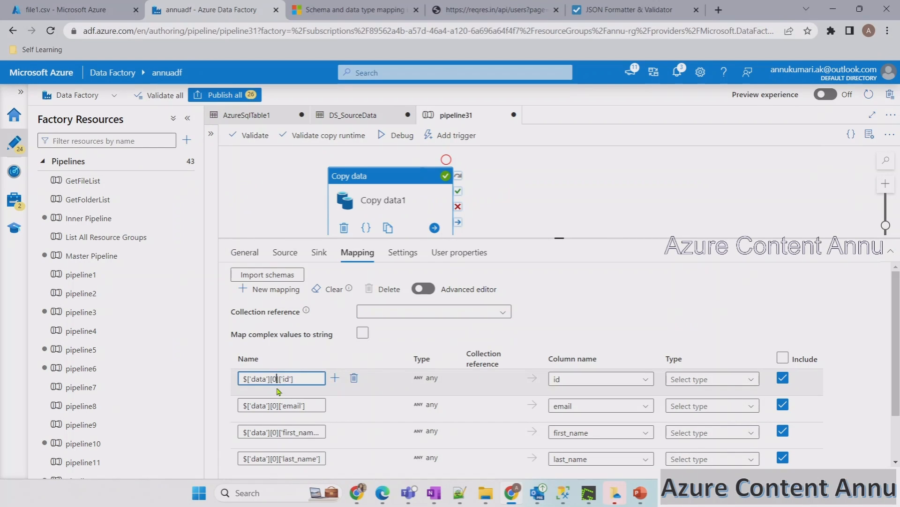
double_click(275, 405)
double_click(278, 434)
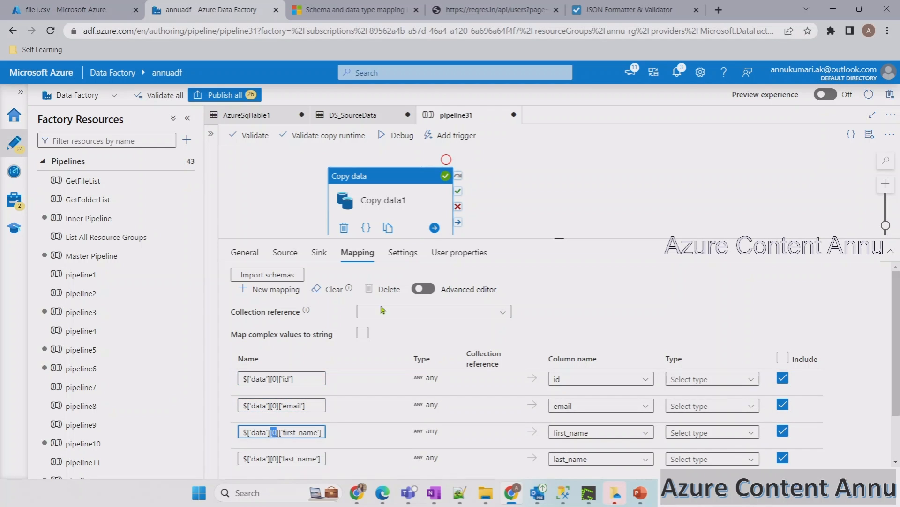
Highlight the whole first element of the data array in JSON Formatter and return to the Data Factory mapping
click(604, 9)
drag(197, 262, 214, 337)
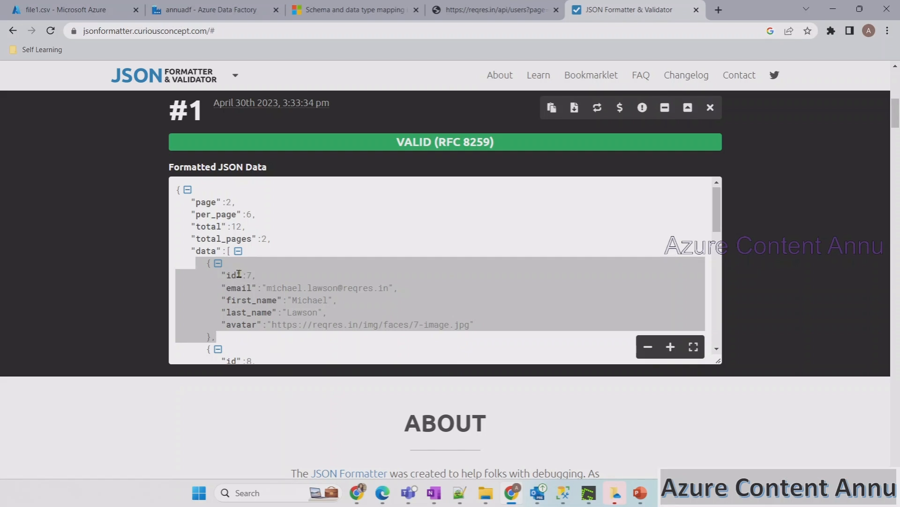
click(216, 9)
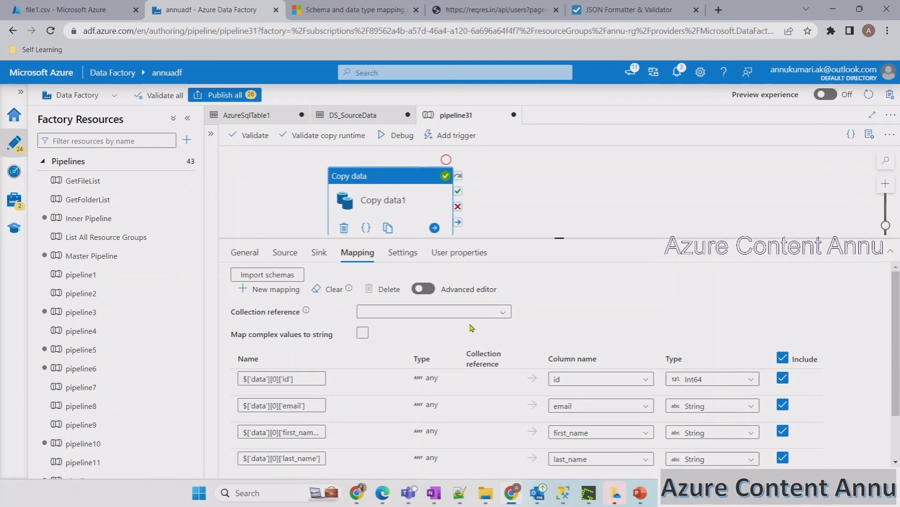
Set the mapping's collection reference to $['data'] and import the schemas
click(500, 312)
click(405, 328)
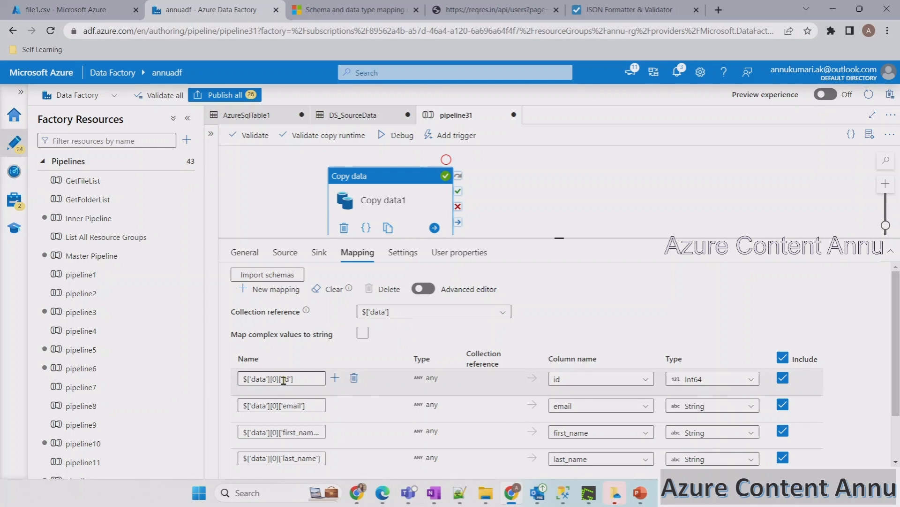
click(296, 276)
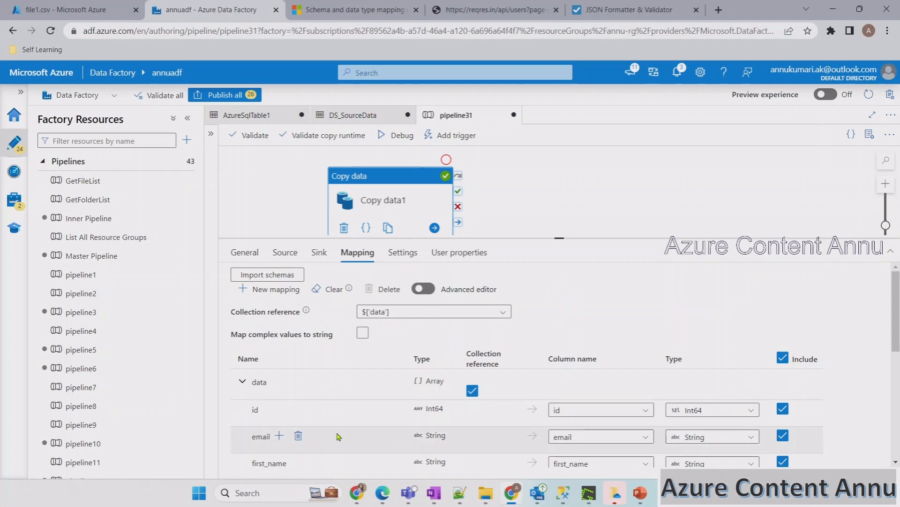
Delete the unmapped page, per_page, total and total_pages rows from the mapping
scroll(337, 436, down, 1)
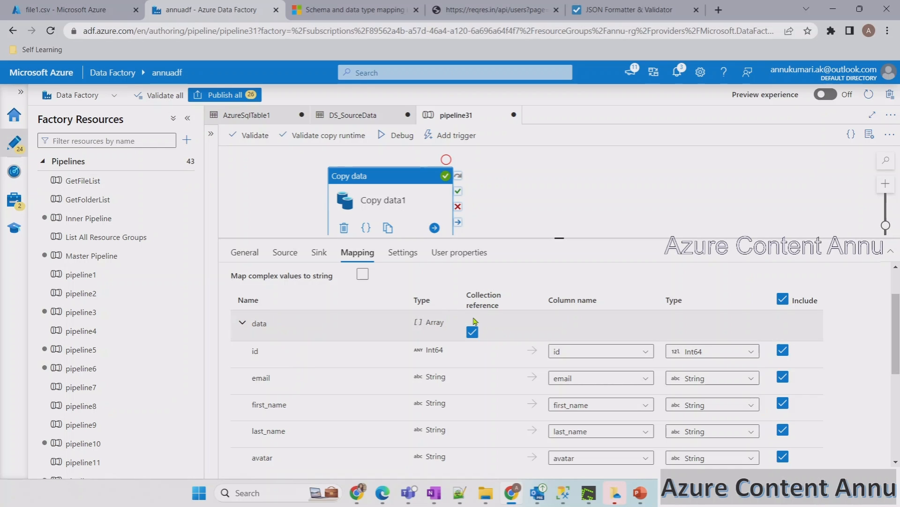
scroll(454, 343, down, 2)
scroll(450, 343, up, 4)
scroll(342, 334, down, 3)
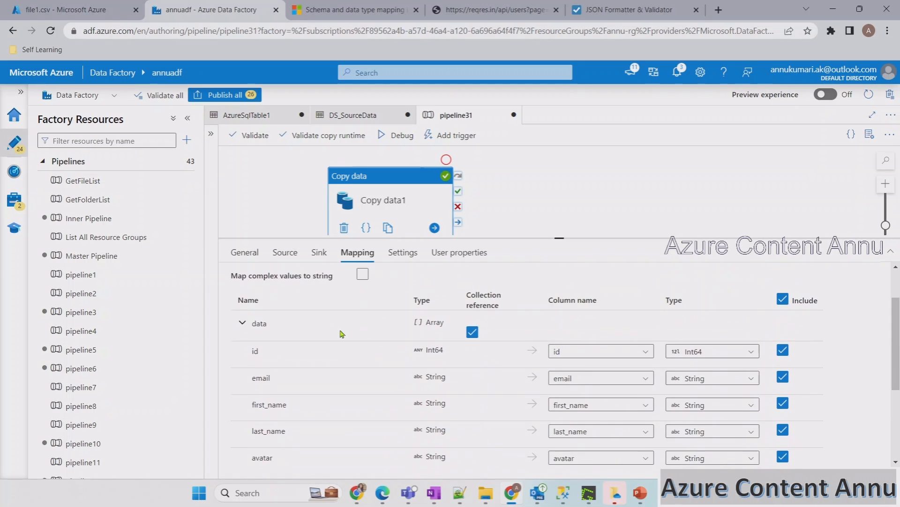
scroll(342, 334, down, 2)
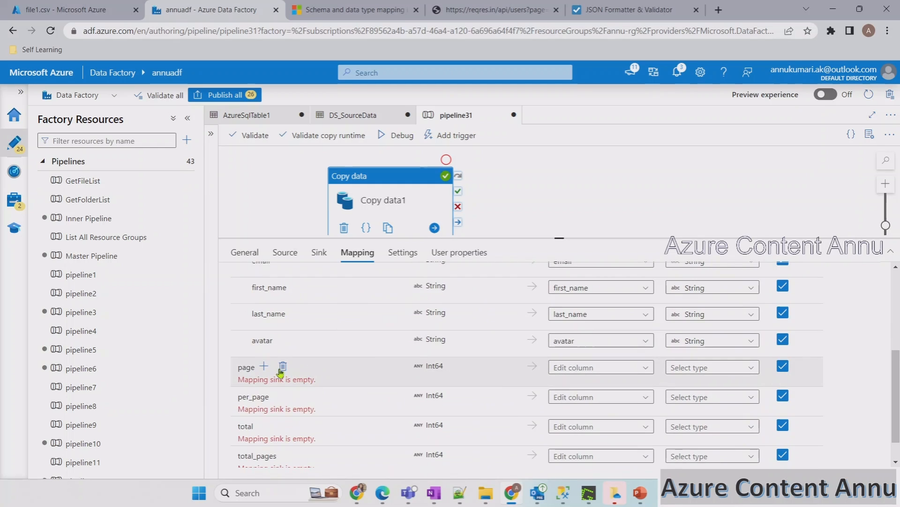
click(283, 367)
click(296, 370)
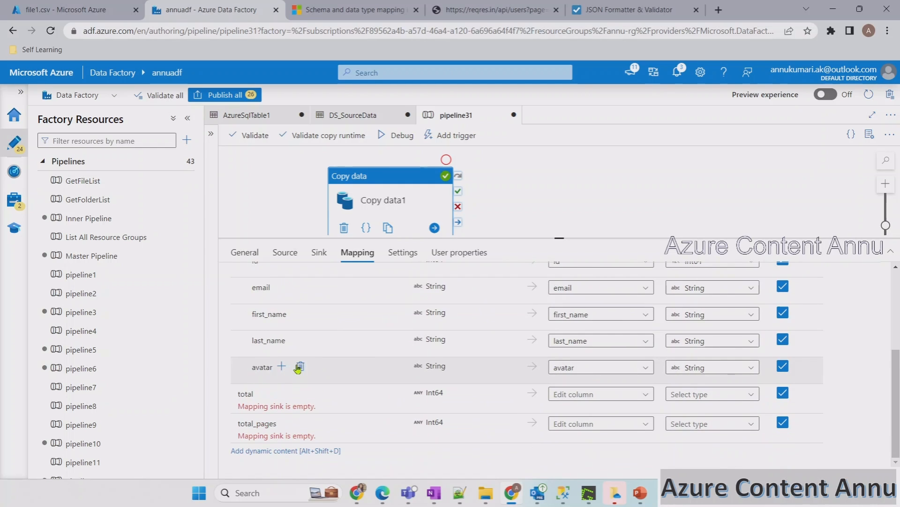
click(281, 396)
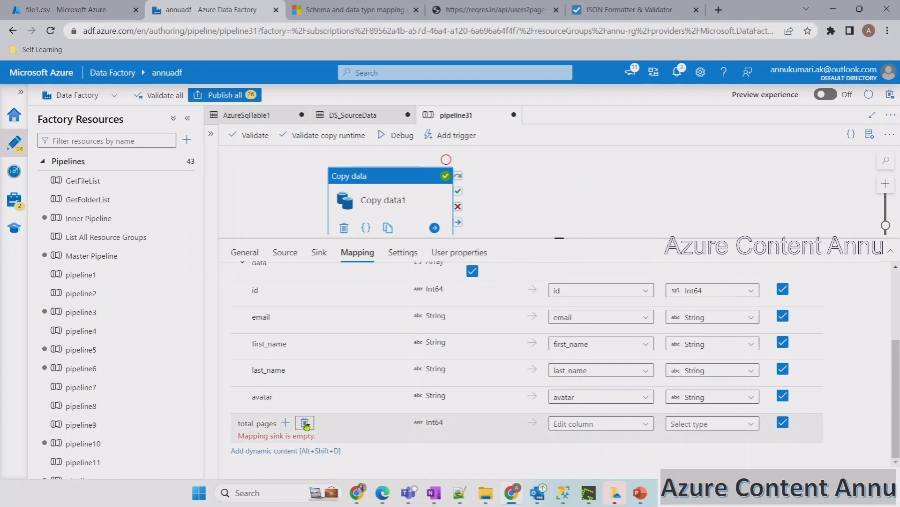
click(305, 423)
scroll(348, 427, up, 2)
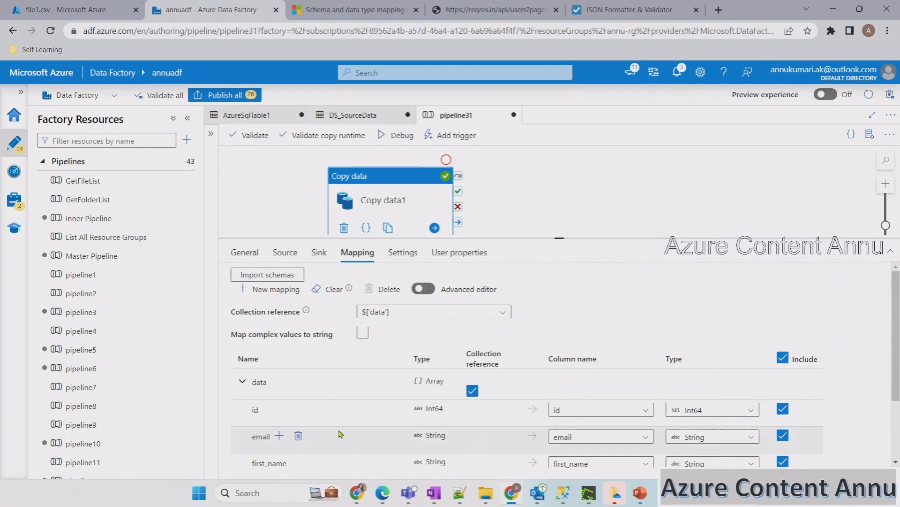
Review the remaining data field mappings, checking their source paths in the advanced editor before switching it off again
scroll(375, 436, down, 2)
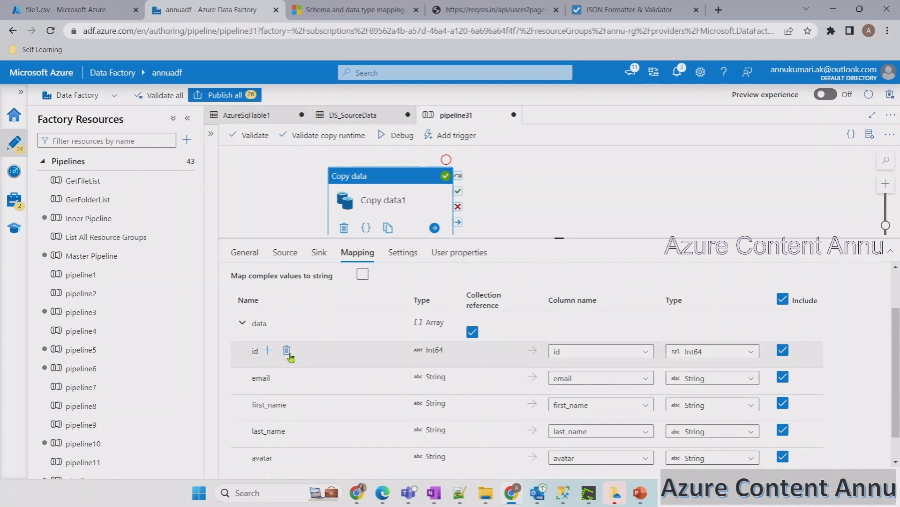
scroll(297, 417, up, 2)
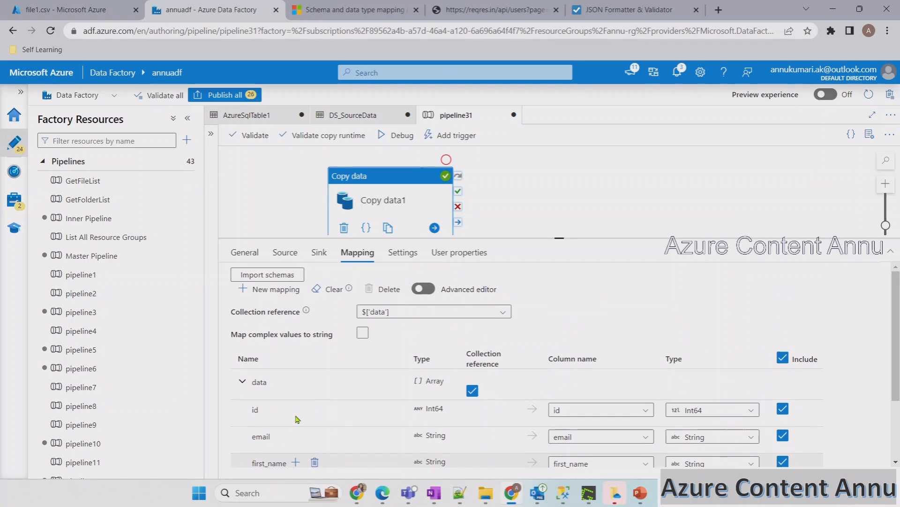
click(426, 292)
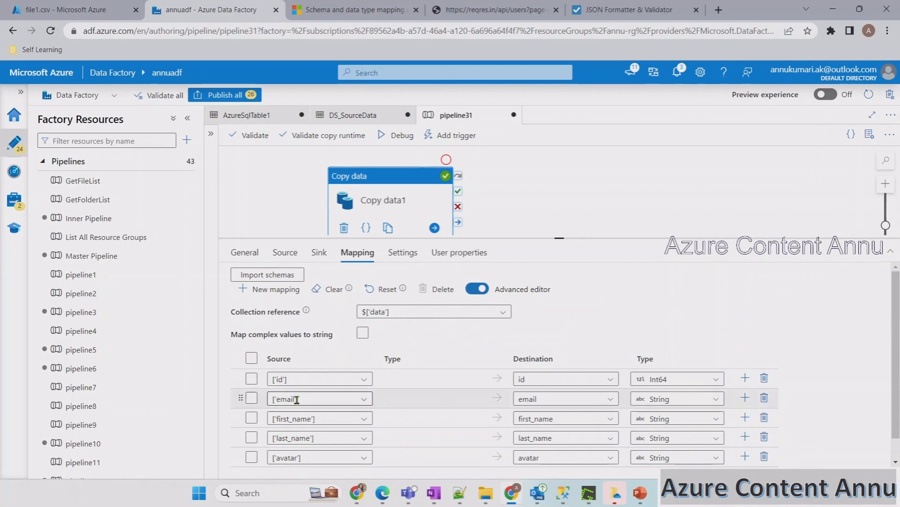
scroll(324, 436, down, 1)
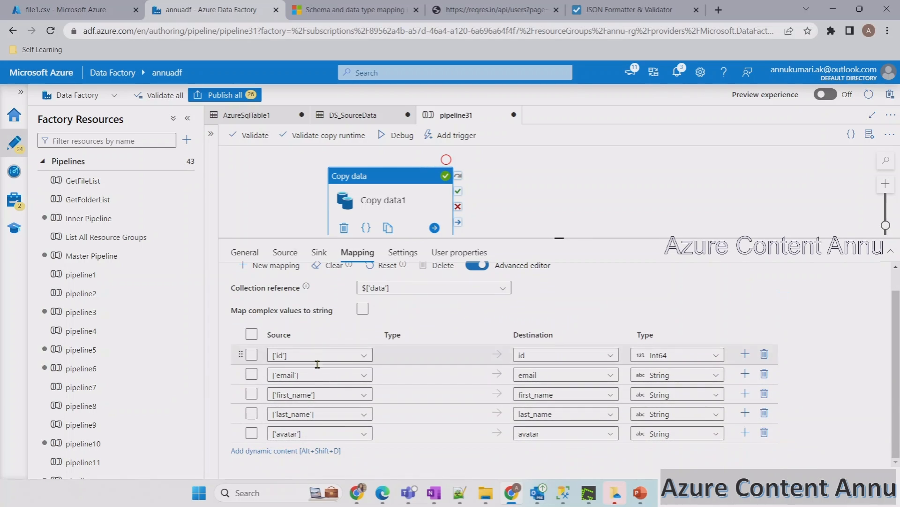
scroll(475, 300, up, 1)
click(476, 289)
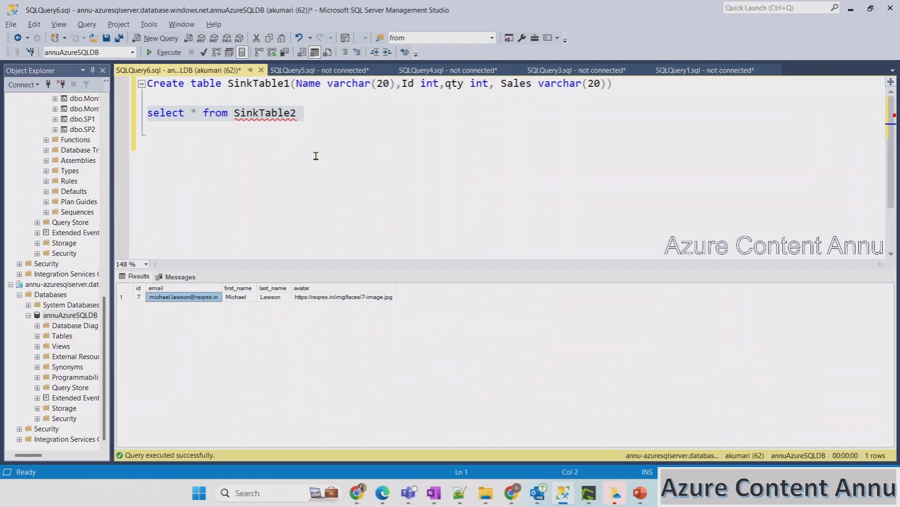
In SQL Server Management Studio, write truncate table SinkTable2 below the select query and execute only that statement
click(324, 138)
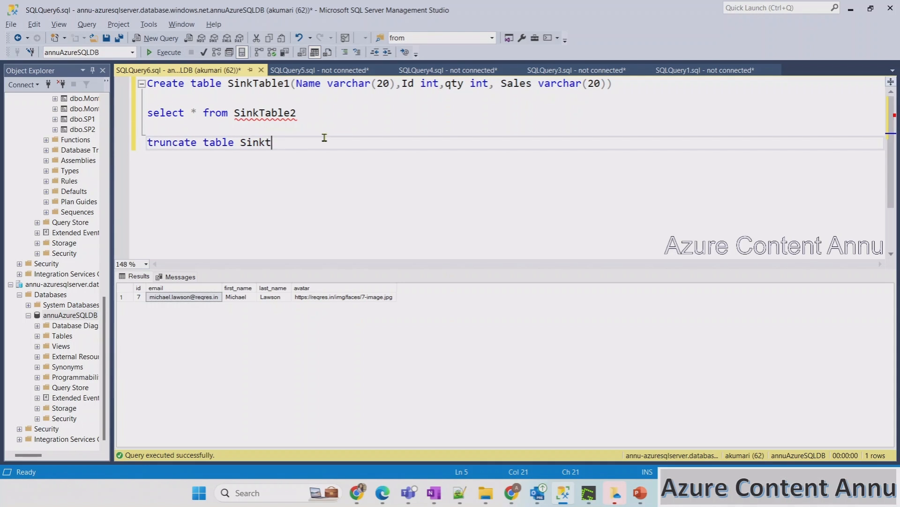
click(134, 150)
key(F5)
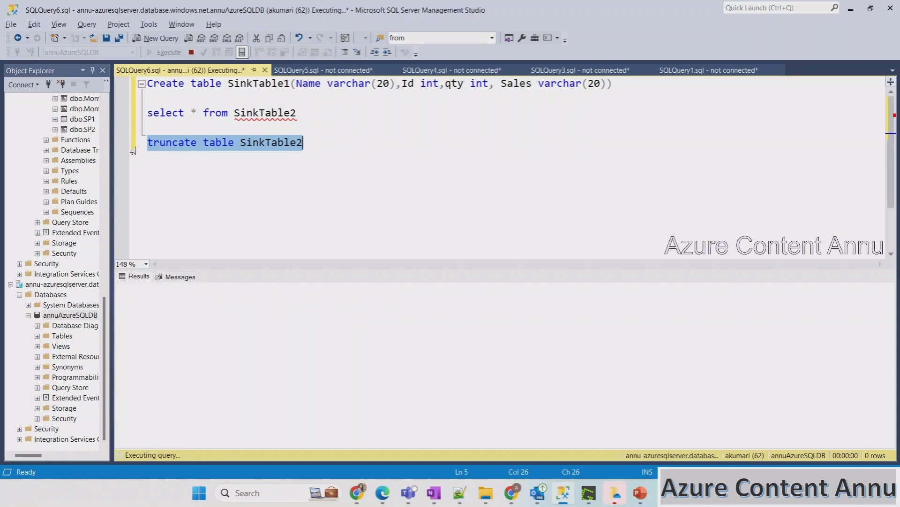
Remove the truncate statement and rerun select * from SinkTable2
key(Delete)
click(133, 118)
key(F5)
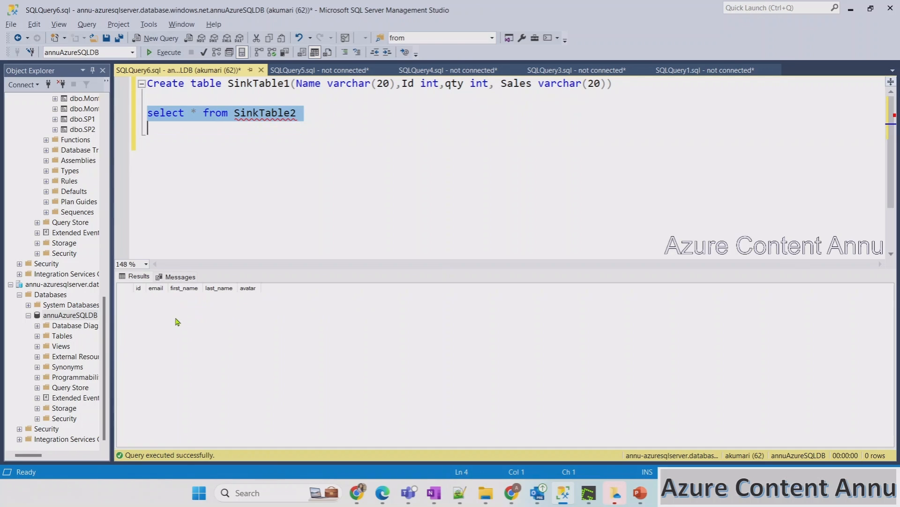
Return to Data Factory, run pipeline31 in debug mode and review the remaining JSON user records while it runs
key(alt+Tab)
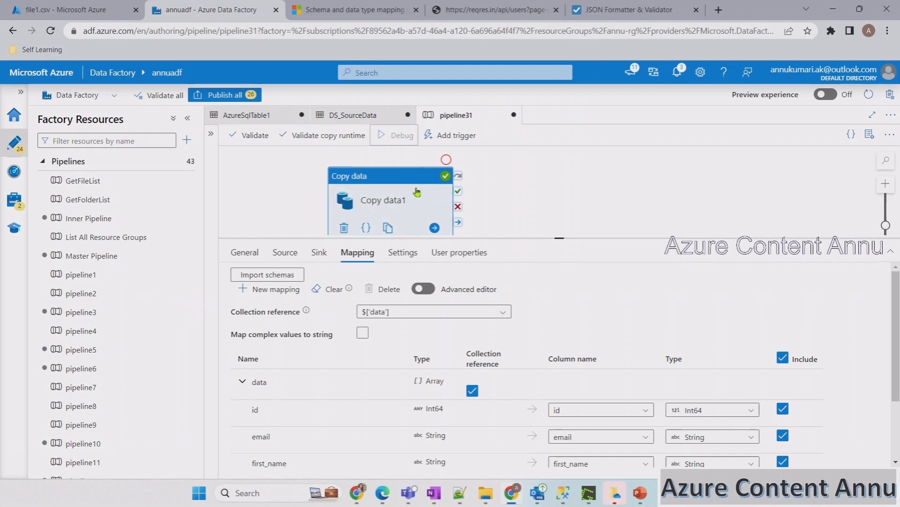
click(642, 14)
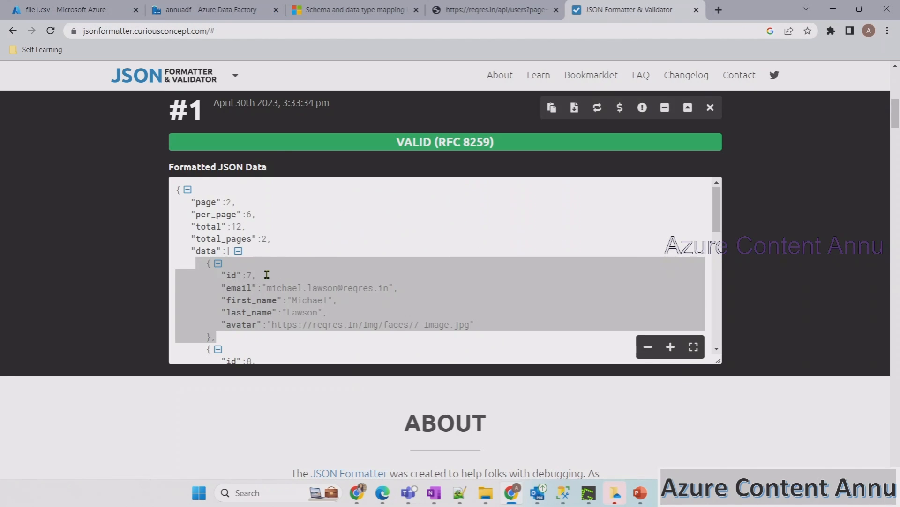
scroll(266, 277, down, 1)
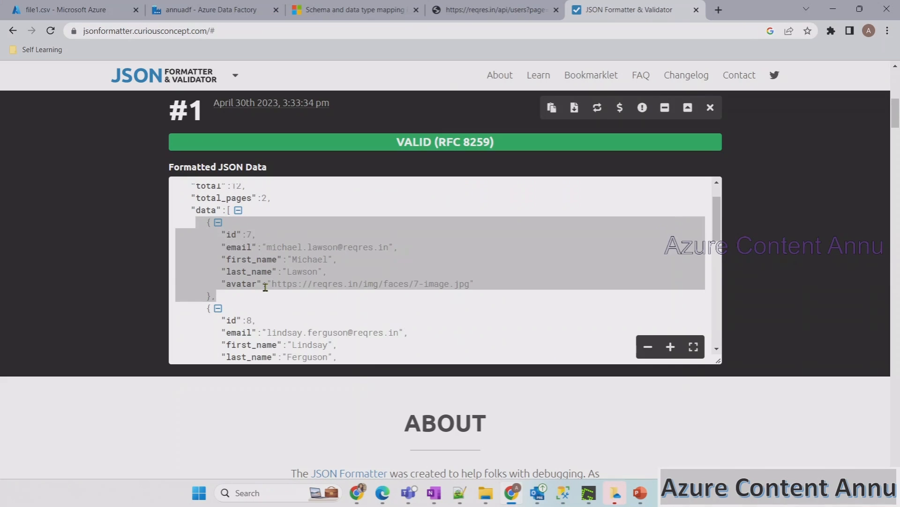
scroll(265, 287, down, 8)
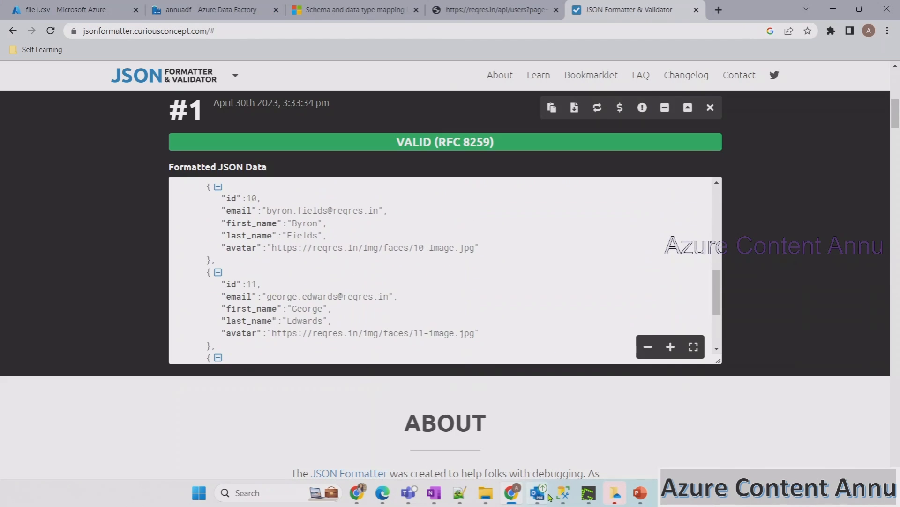
click(225, 10)
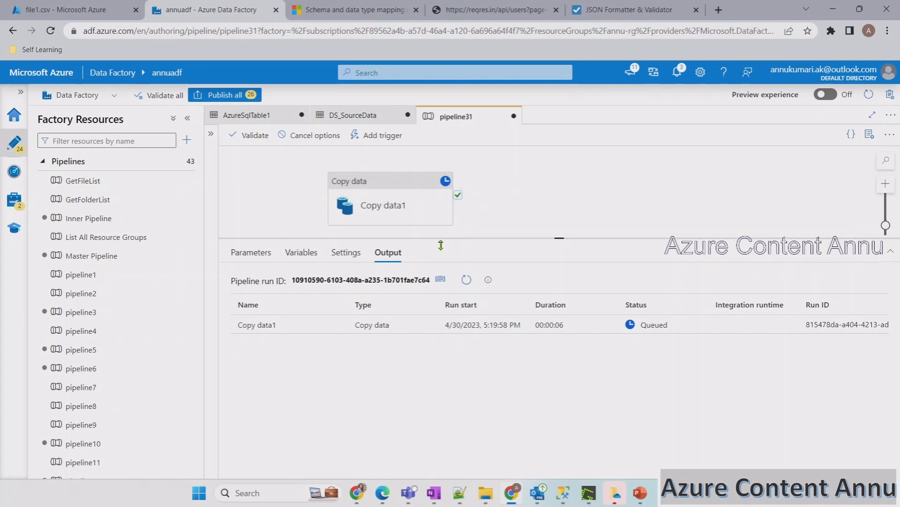
Refresh the pipeline31 debug run status, then switch to SQL Server Management Studio and rerun select * from SinkTable2
click(467, 282)
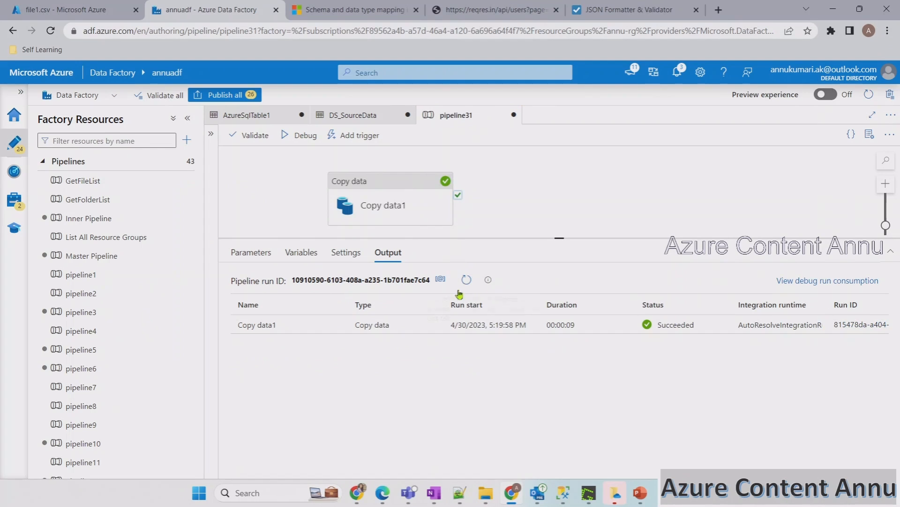
click(563, 493)
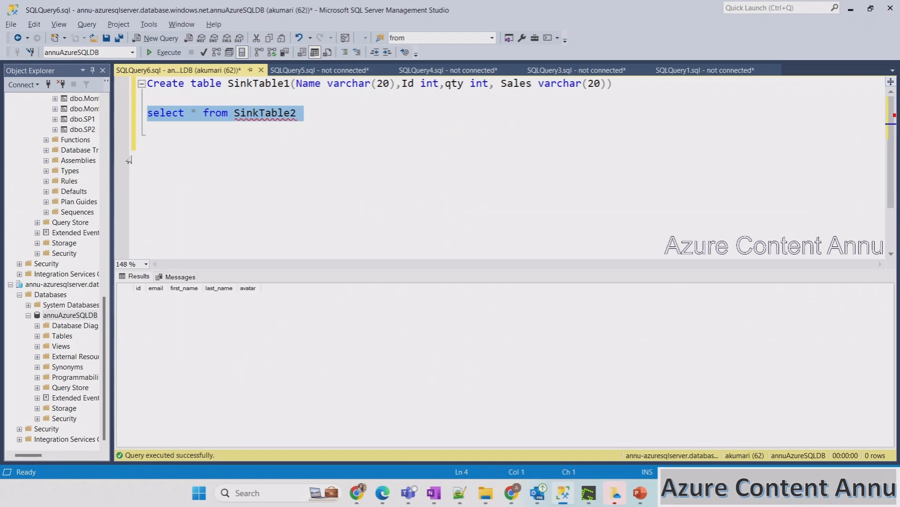
click(164, 52)
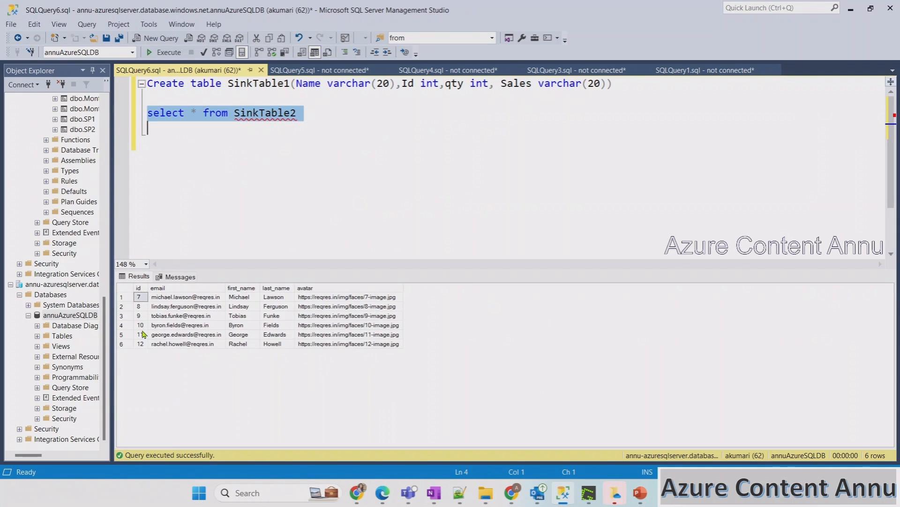
Compare the id values of the SinkTable2 rows with the user records in the browser's formatted JSON data
key(alt+Tab)
click(499, 13)
click(263, 209)
click(262, 210)
key(ctrl+Tab)
scroll(271, 286, down, 3)
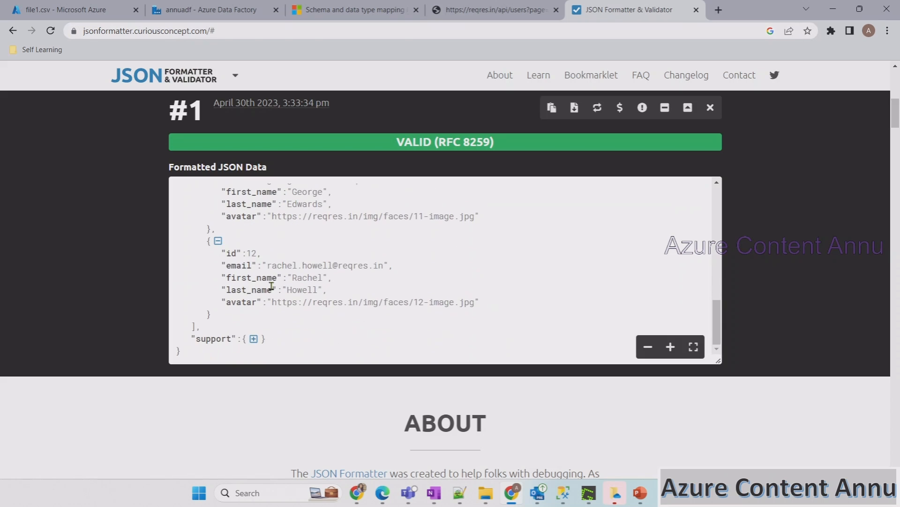
drag(237, 252, 279, 259)
scroll(250, 298, up, 1)
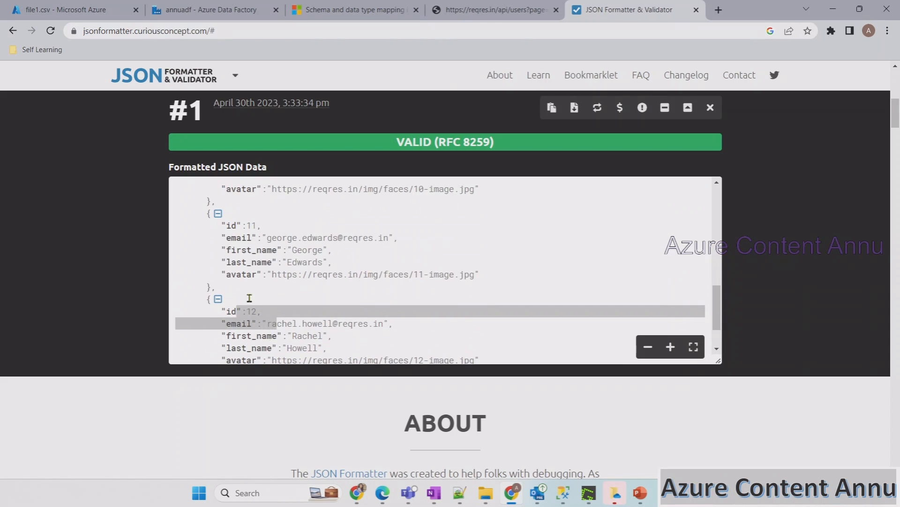
key(alt+Tab)
click(144, 299)
click(140, 346)
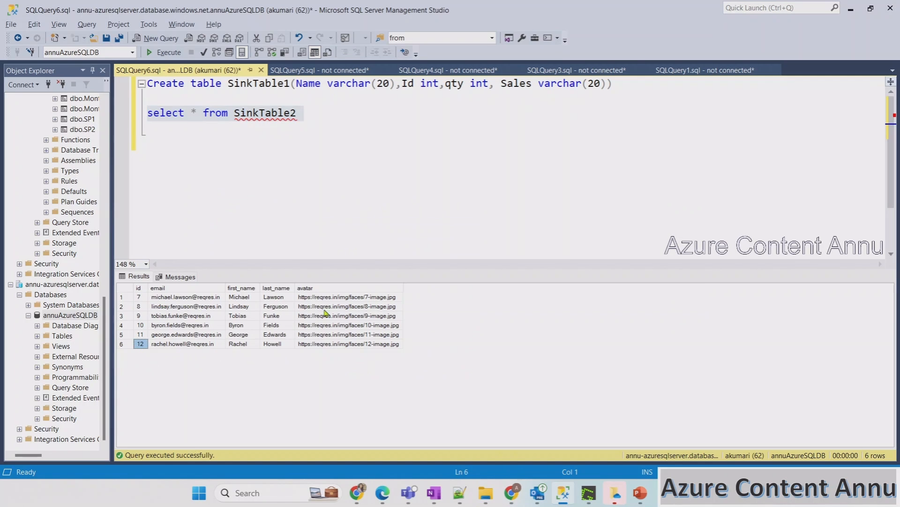
key(alt+Tab)
scroll(366, 255, up, 5)
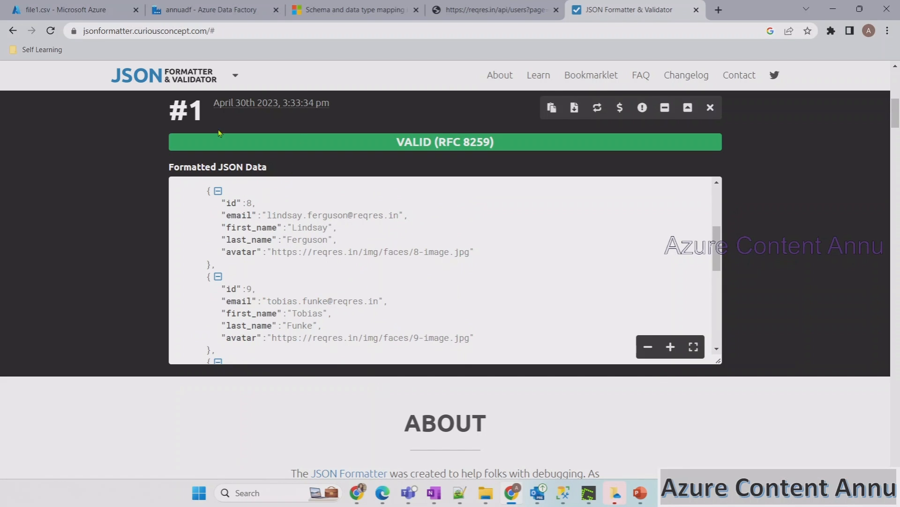
Return to Data Factory and review the source and sink settings of the Copy data1 activity
click(211, 10)
click(375, 201)
click(292, 254)
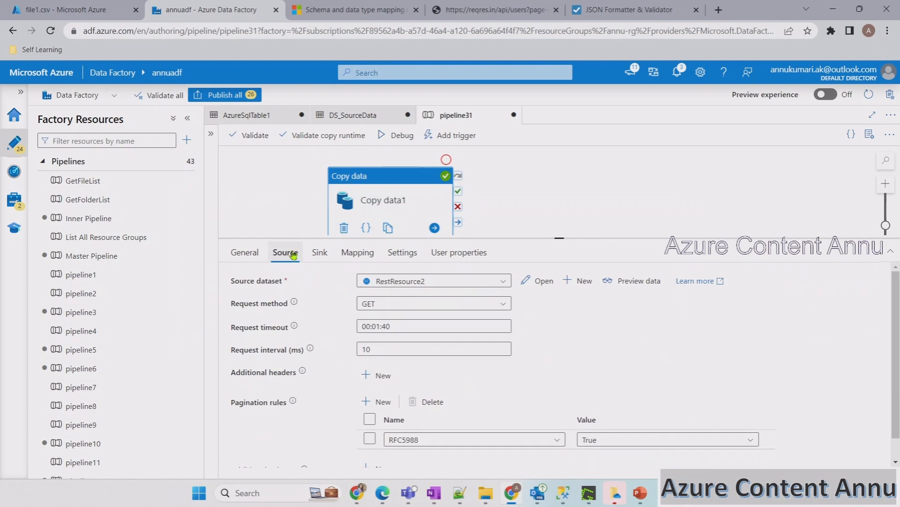
click(320, 251)
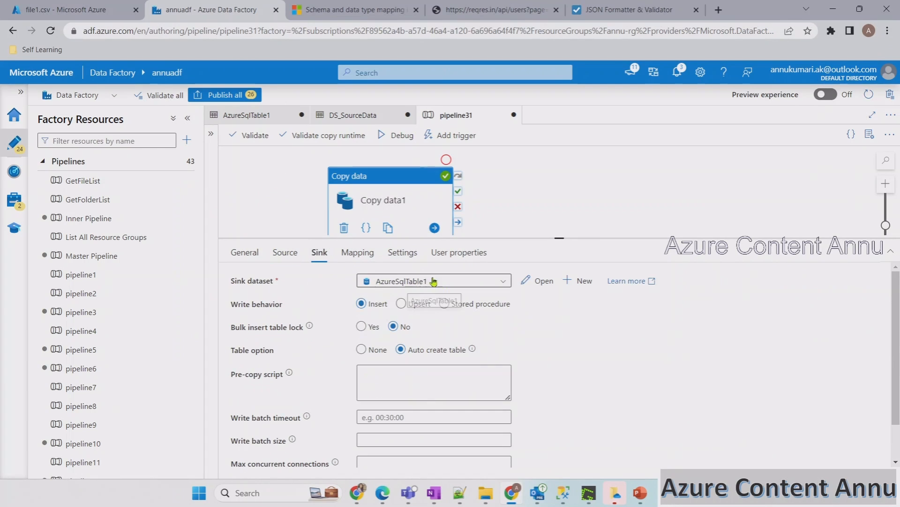
Switch to the PowerPoint slide on explicit mapping and underline the Tabular/Hierarchical source to hierarchical sink line
mouse_move(640, 492)
click(674, 445)
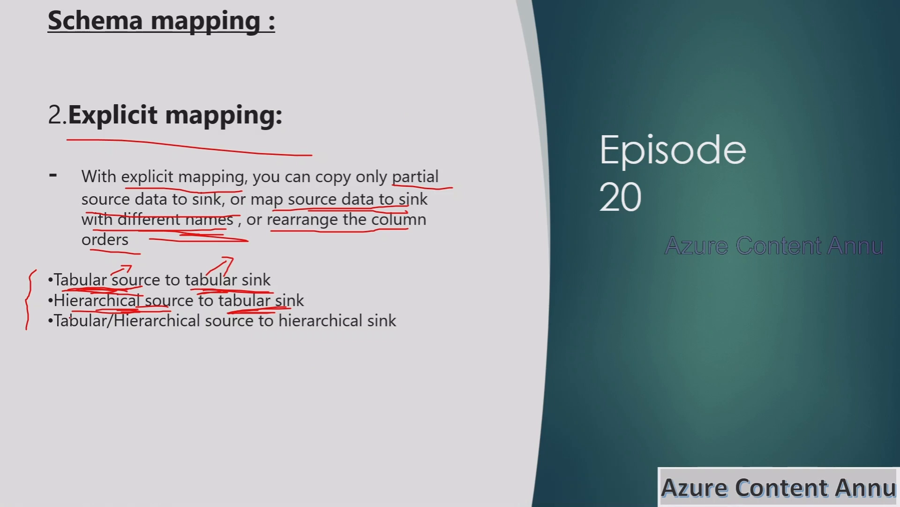
drag(71, 308, 165, 318)
drag(65, 334, 396, 339)
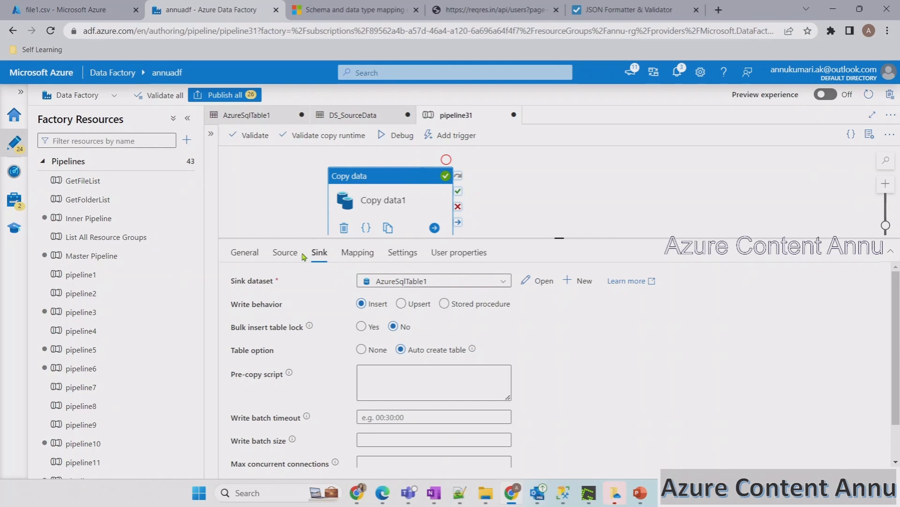
Back in Data Factory, review Copy data1's RestResource2 source dataset and the raw JSON response of the REST users API
click(287, 253)
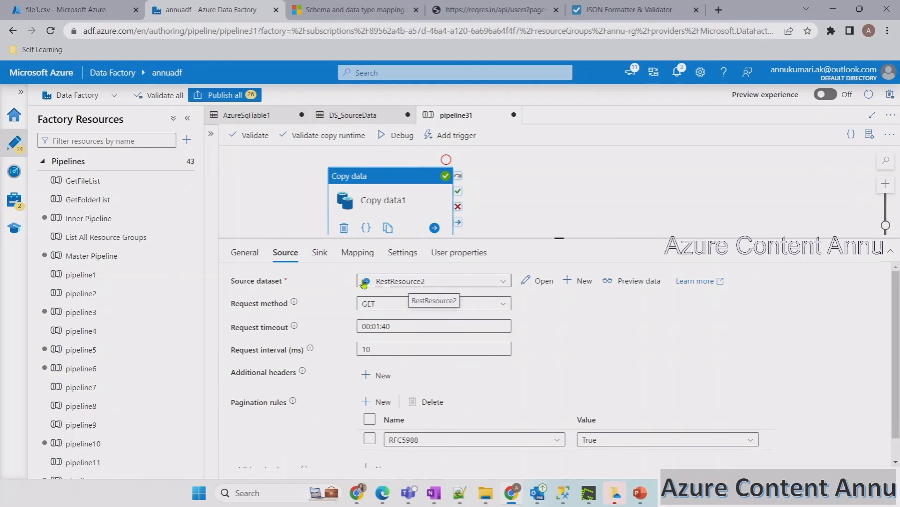
click(492, 9)
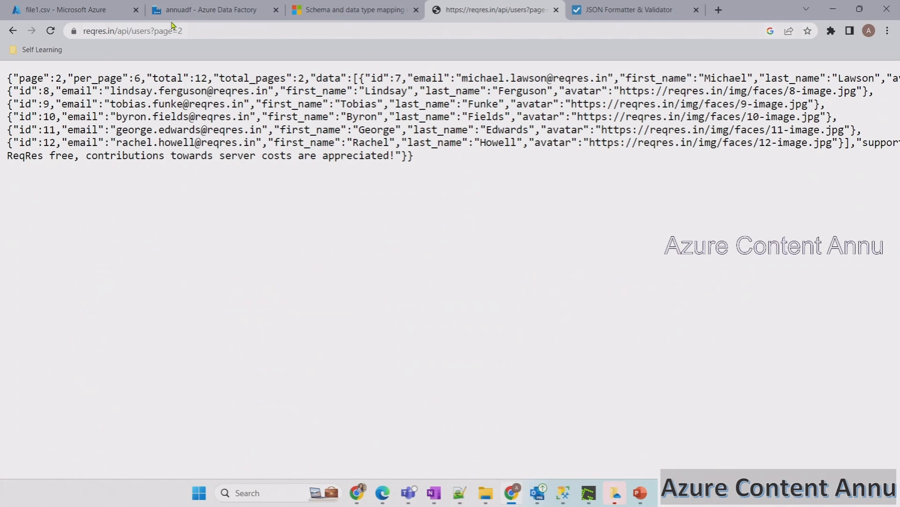
click(192, 9)
Start a new sink dataset for Copy data1 on Azure Data Lake Storage Gen2 with the JSON format
click(320, 252)
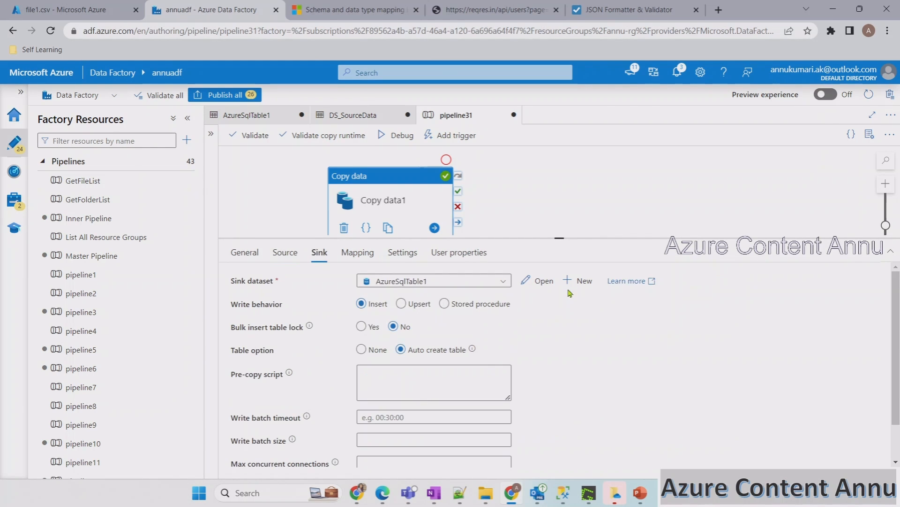
click(580, 280)
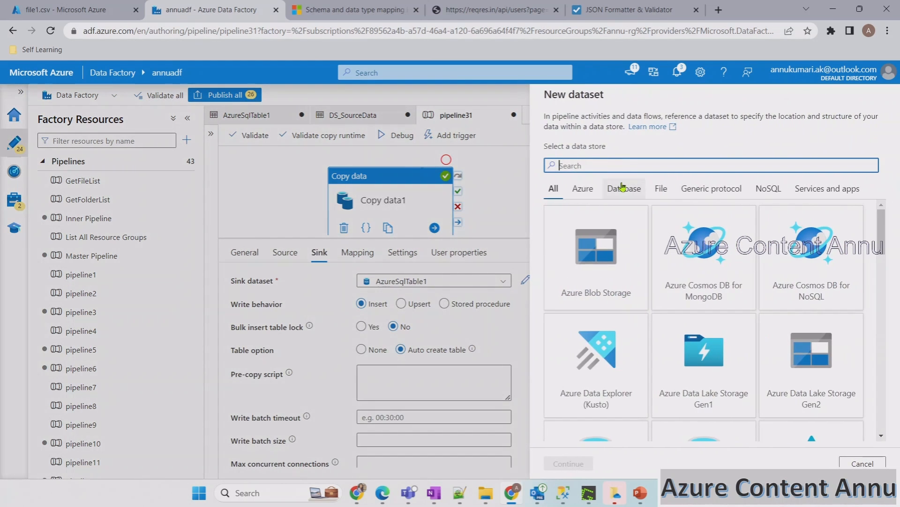
text(gen2)
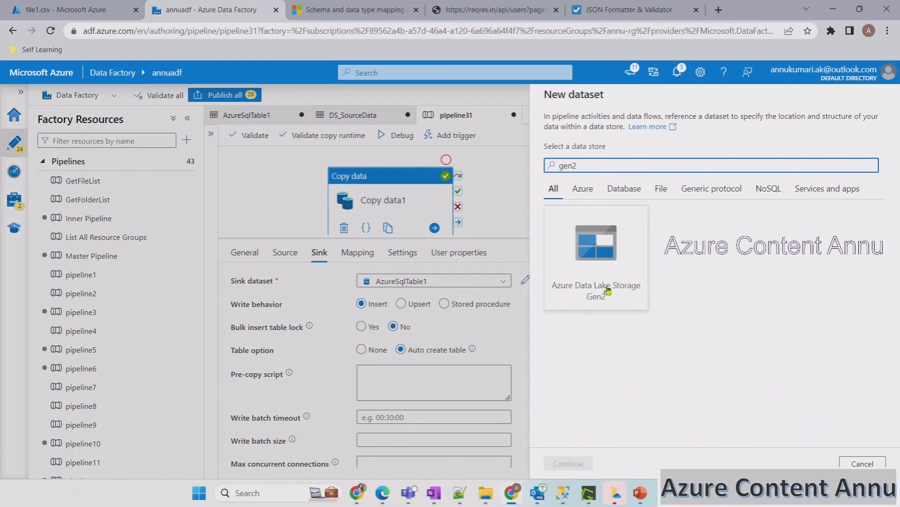
click(617, 263)
click(575, 464)
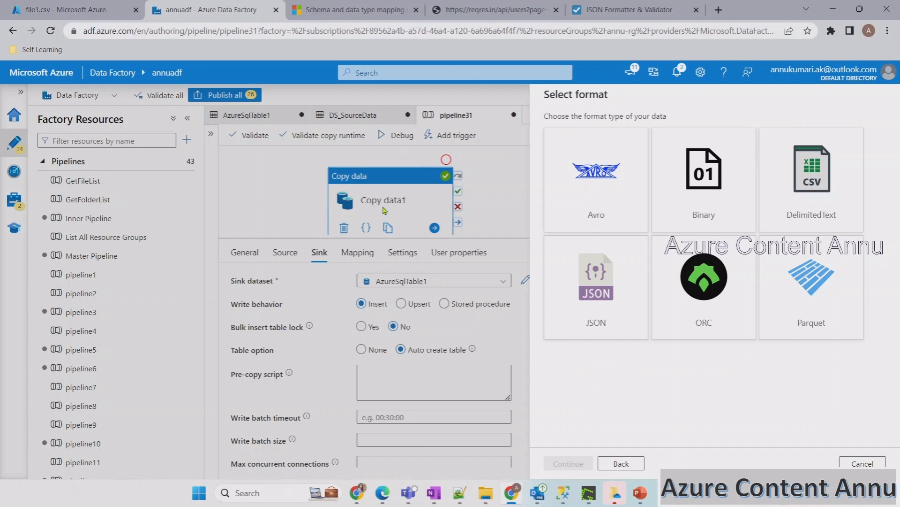
click(511, 10)
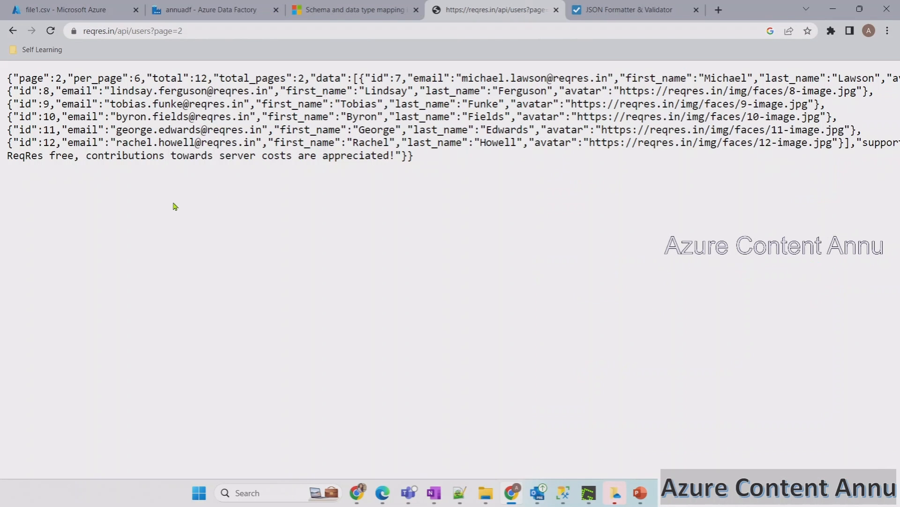
click(178, 5)
click(568, 290)
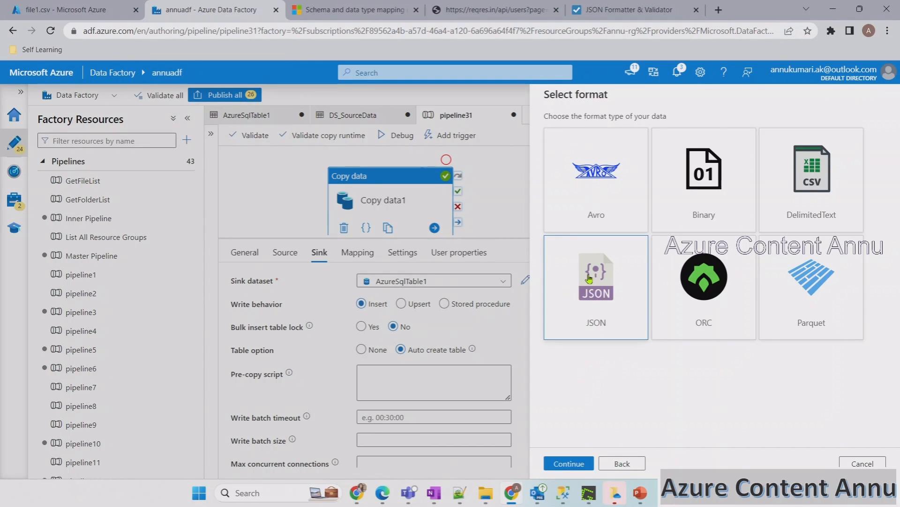
click(568, 463)
Create the JSON sink dataset with linked service DS_ADLS, file path abcoutputcontainer and schema import set to None
click(581, 174)
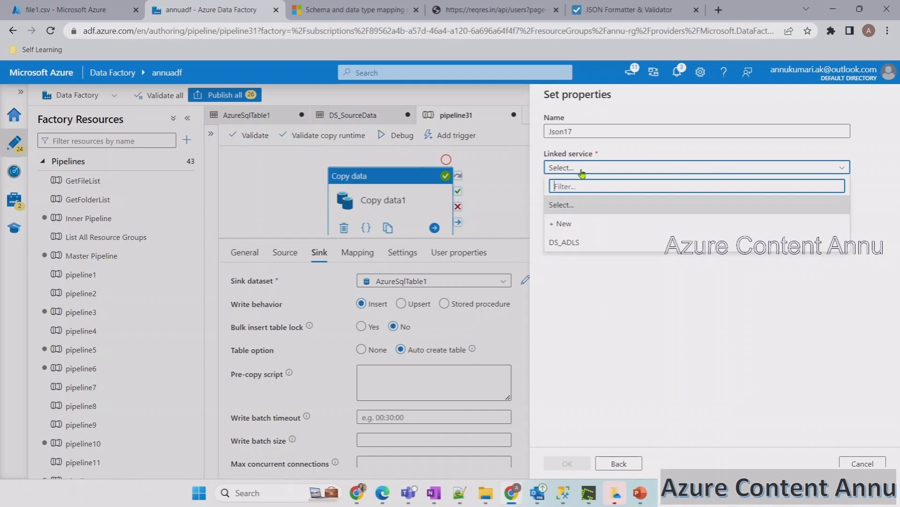
click(582, 241)
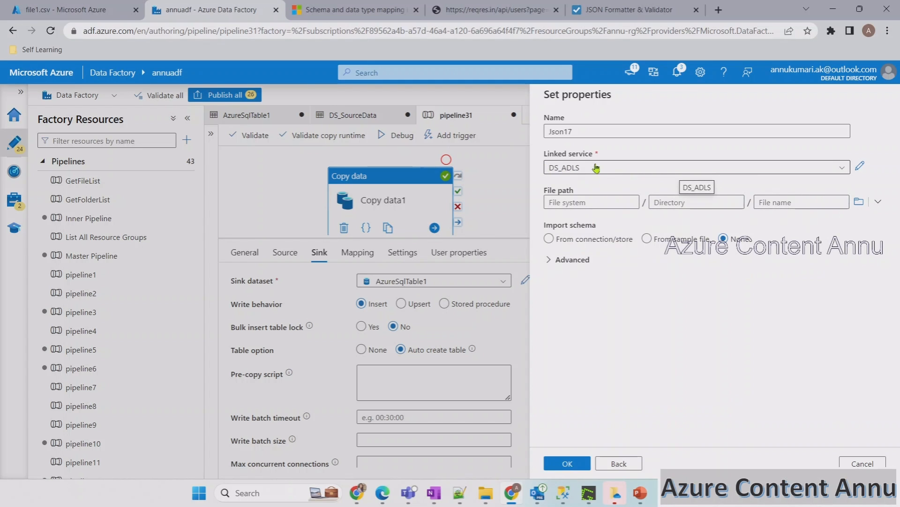
click(855, 205)
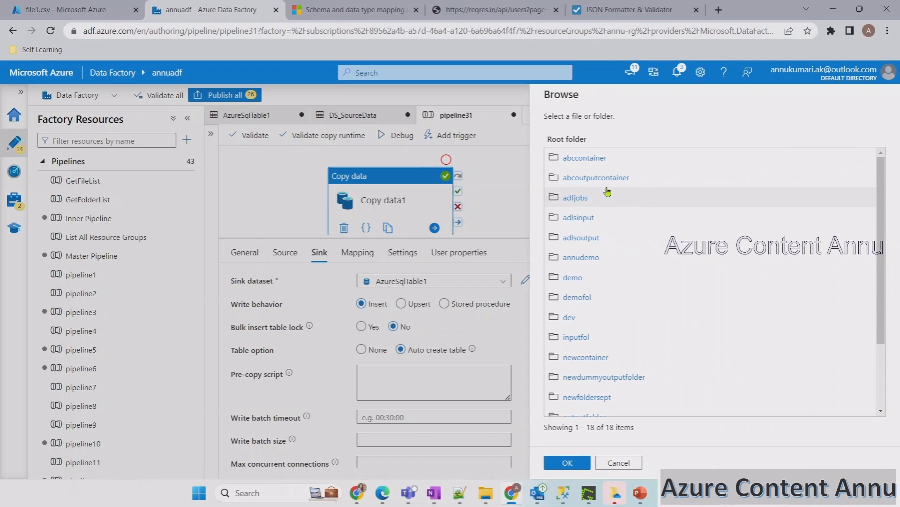
click(597, 180)
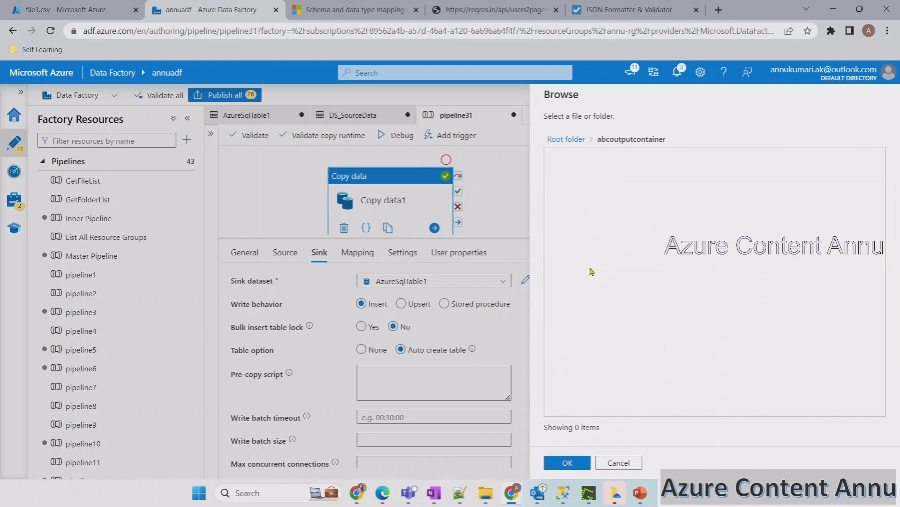
click(584, 457)
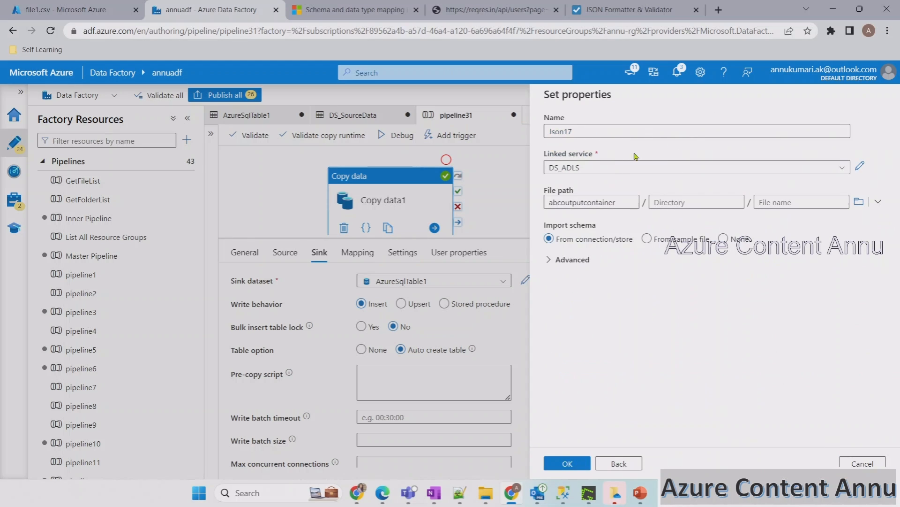
click(723, 238)
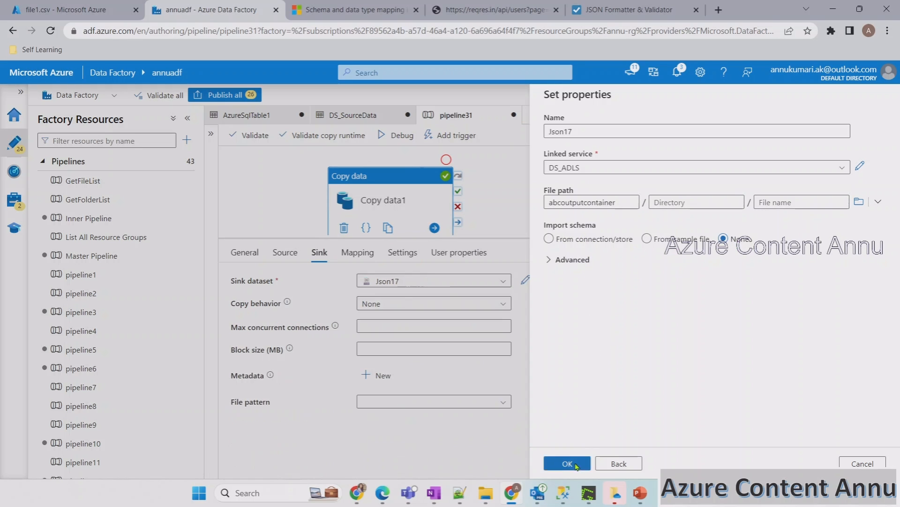
click(567, 463)
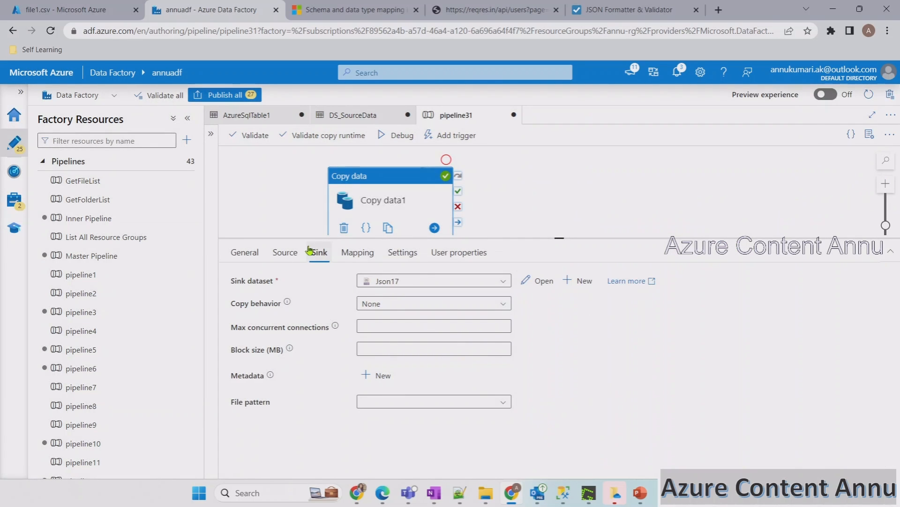
Open abcoutputcontainer of the annuadls123 storage account in the Azure portal and check its contents
click(61, 10)
click(77, 95)
click(205, 245)
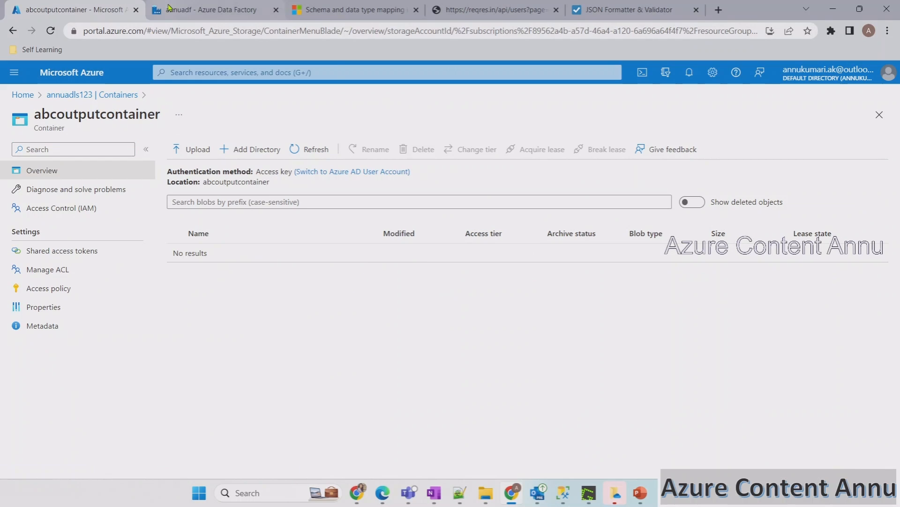
click(263, 10)
Examine the formatted JSON structure, locating the data array and the user fields nested in it
click(629, 10)
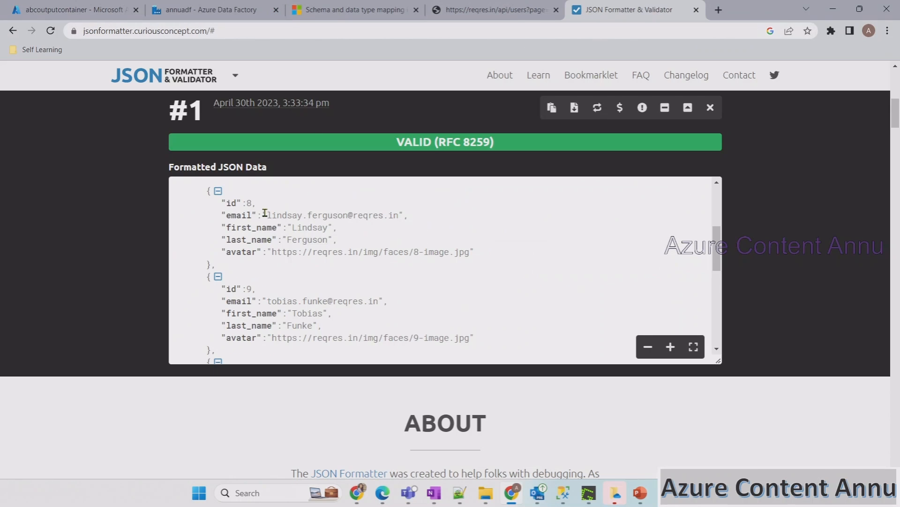
scroll(265, 213, up, 4)
scroll(267, 253, down, 4)
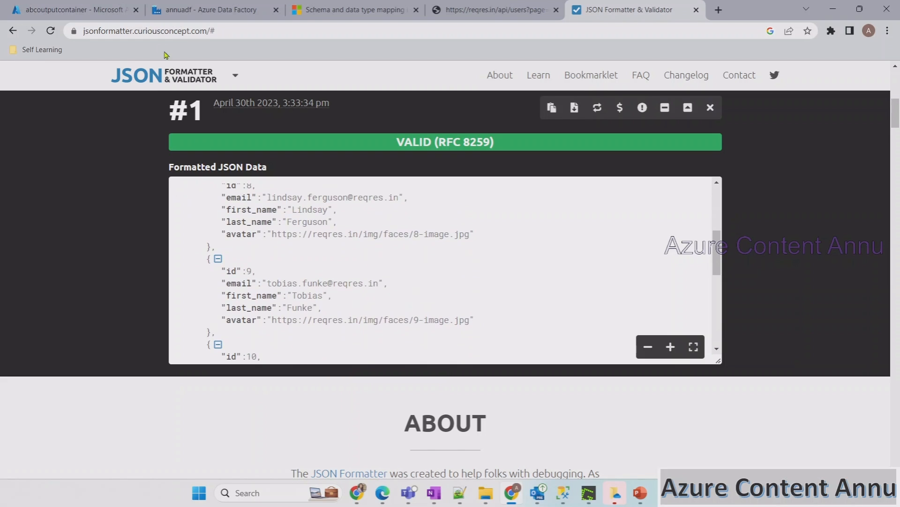
scroll(295, 300, up, 4)
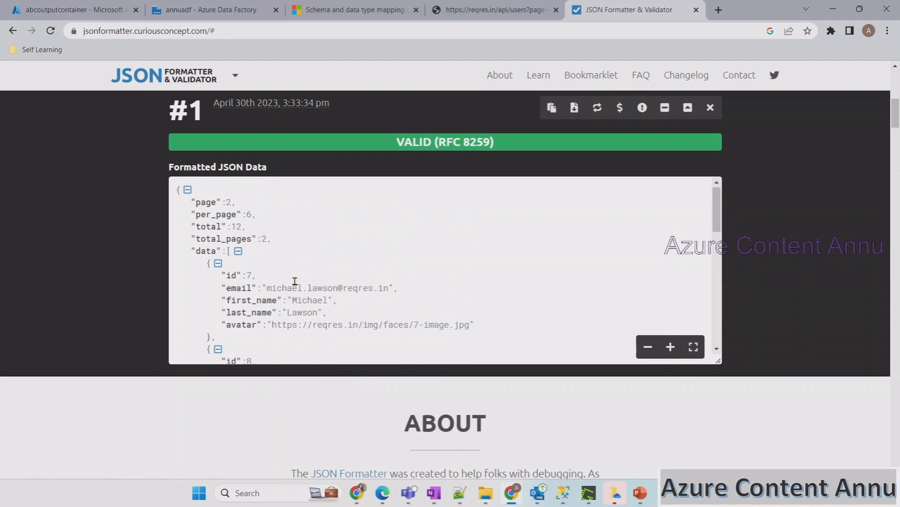
double_click(207, 252)
click(253, 285)
Return to pipeline31 in Azure Data Factory and import the schemas for the Copy data1 mapping
click(206, 9)
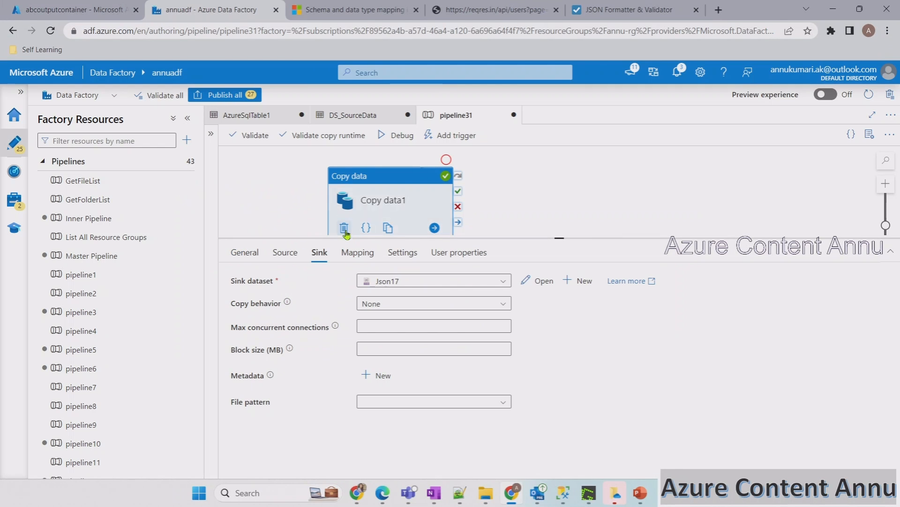
click(357, 252)
click(264, 276)
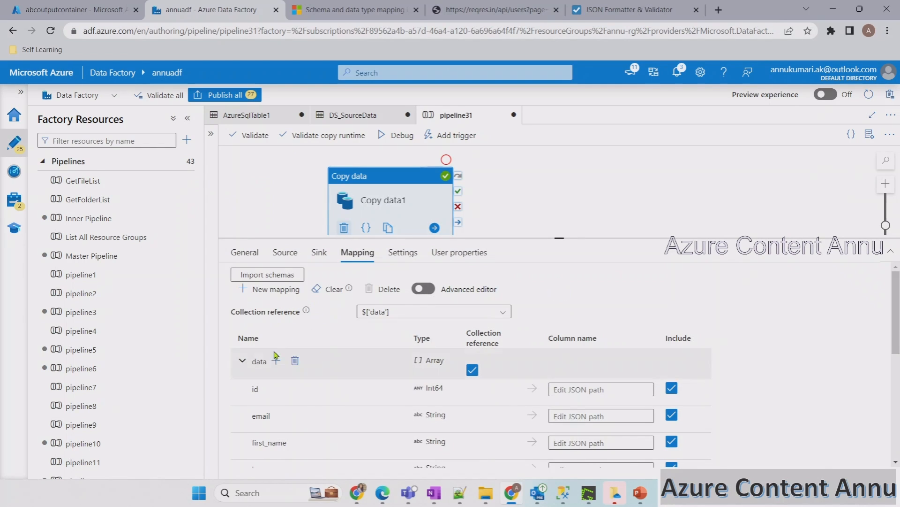
Remove the page, per_page, total, total_pages and support entries from the Copy data1 mapping
scroll(314, 370, down, 5)
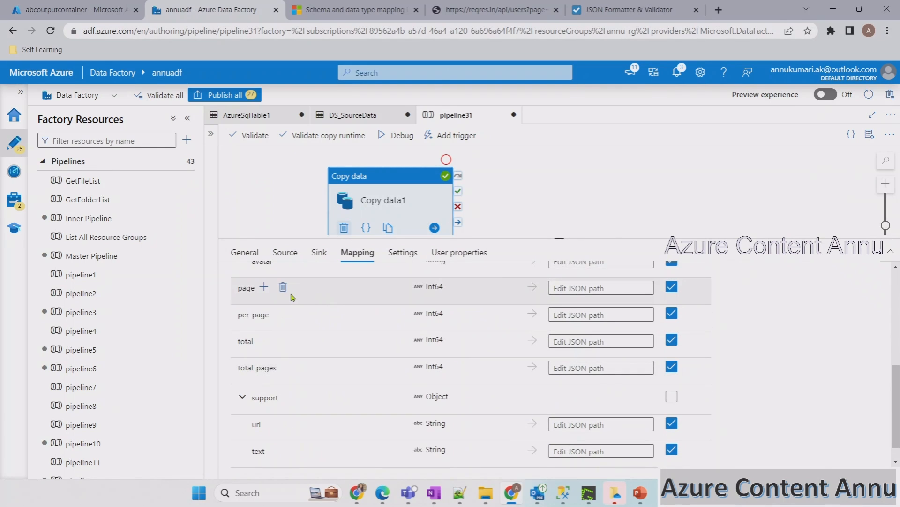
click(282, 286)
scroll(272, 348, up, 1)
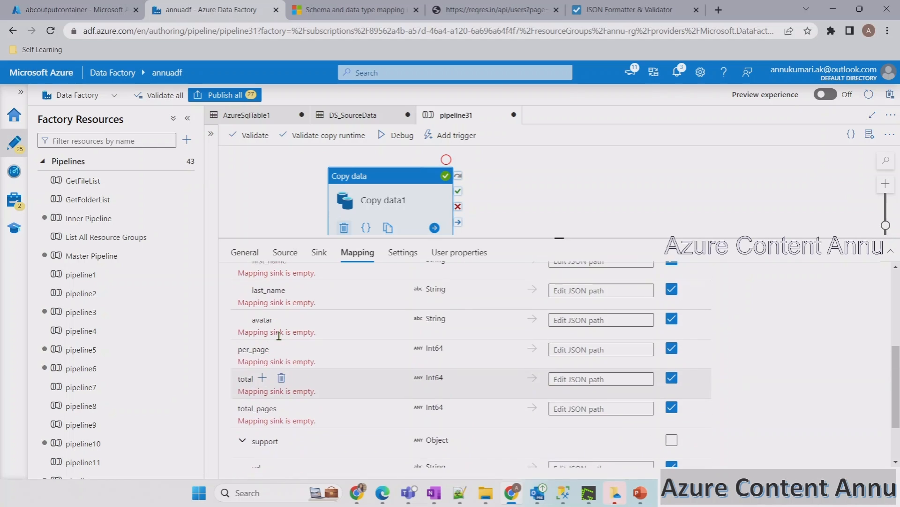
click(297, 349)
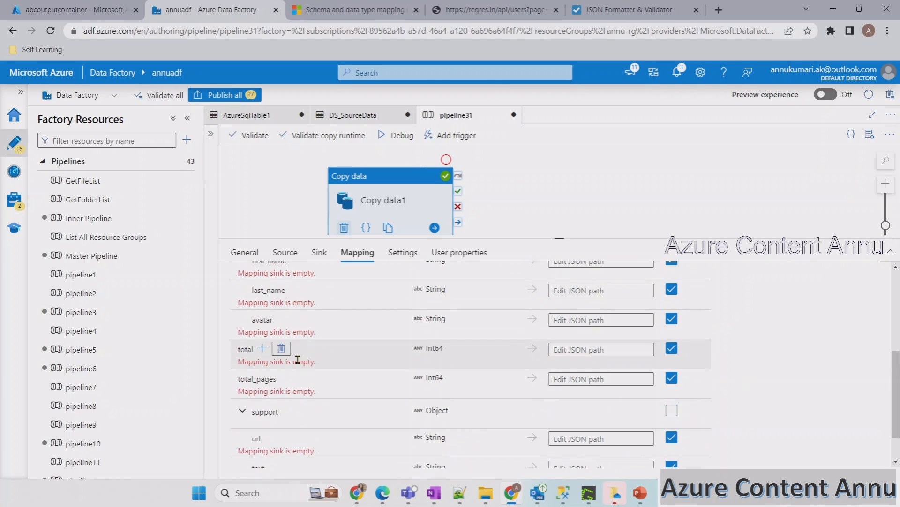
click(282, 349)
click(304, 350)
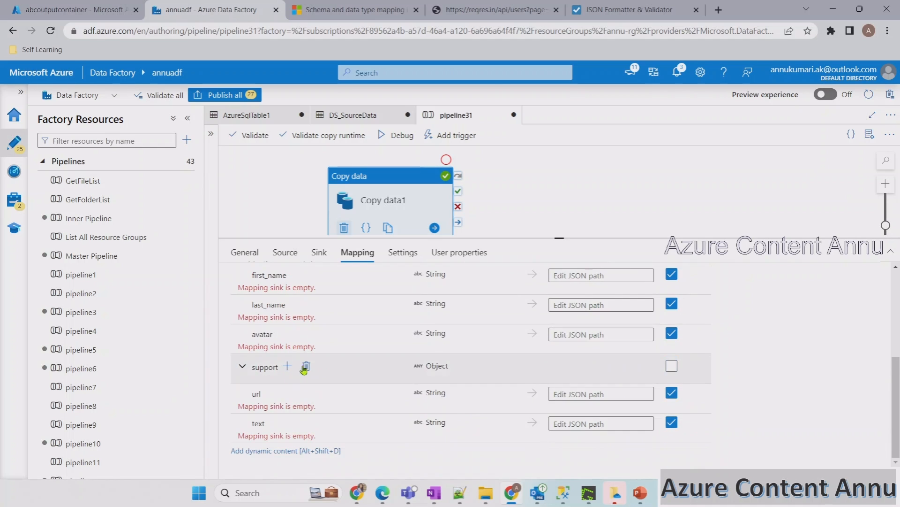
click(300, 367)
Map the id, email, first_name, last_name and avatar fields of the data array to sink columns with the same names
click(578, 309)
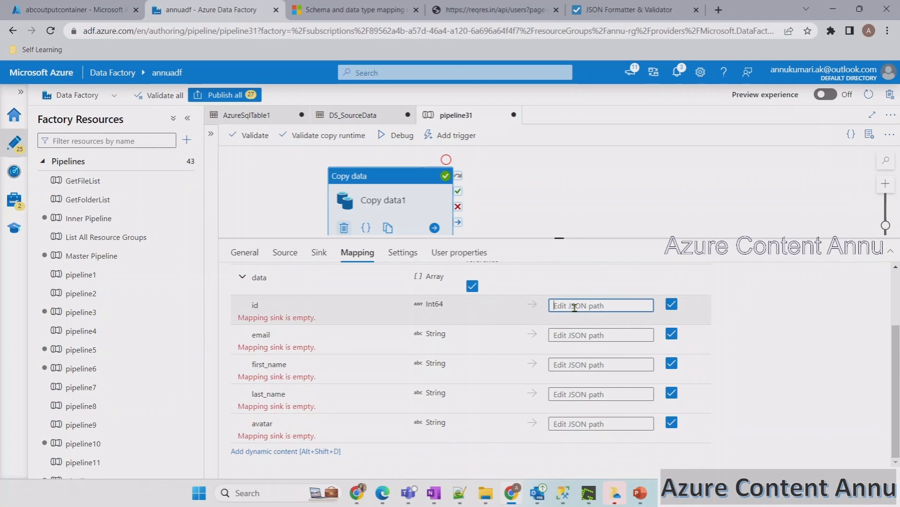
scroll(561, 350, up, 2)
scroll(563, 372, down, 2)
text(id)
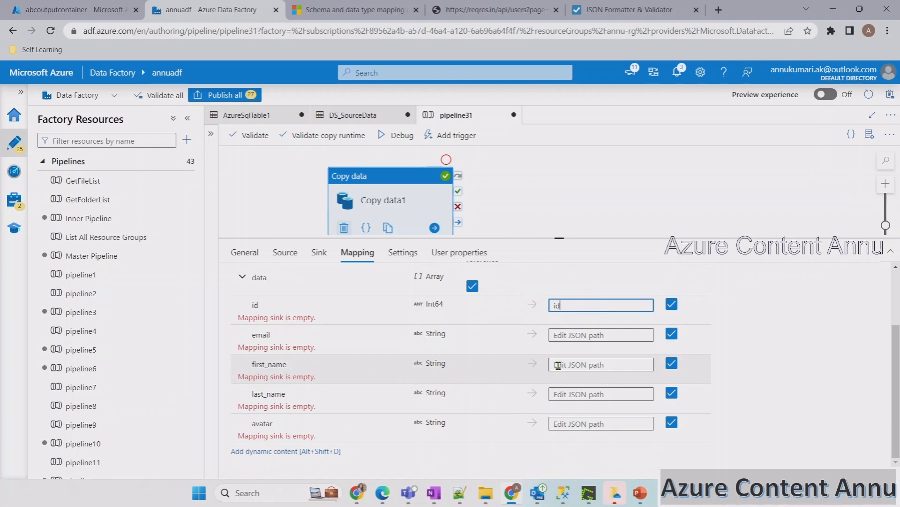
click(576, 335)
text(email)
click(577, 365)
text(firs)
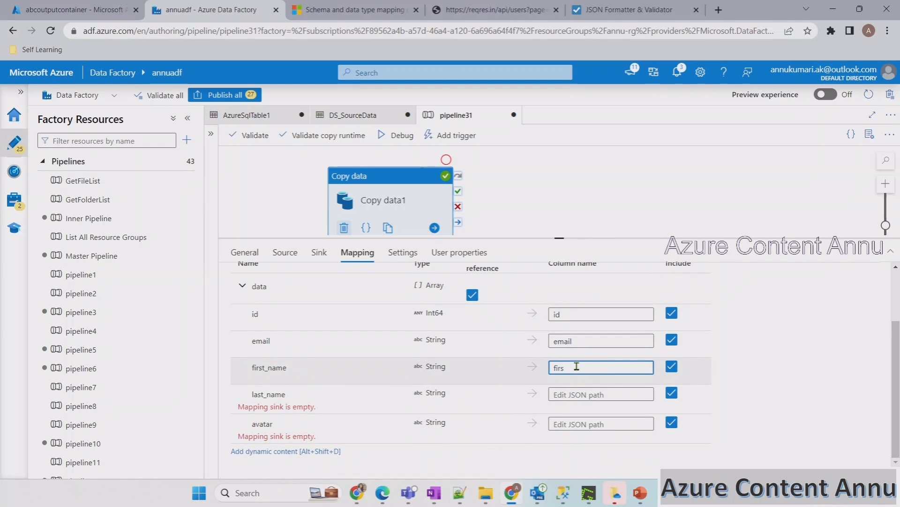
text(t_name)
click(572, 394)
text(last_)
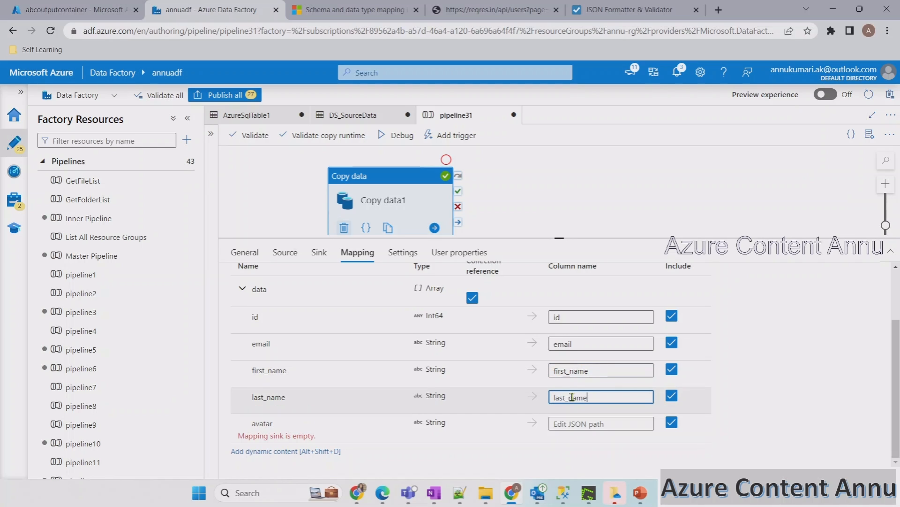
click(572, 425)
text(ava)
Debug pipeline31, refresh its run status, and refresh the file list of abcoutputcontainer in the Azure portal
click(401, 140)
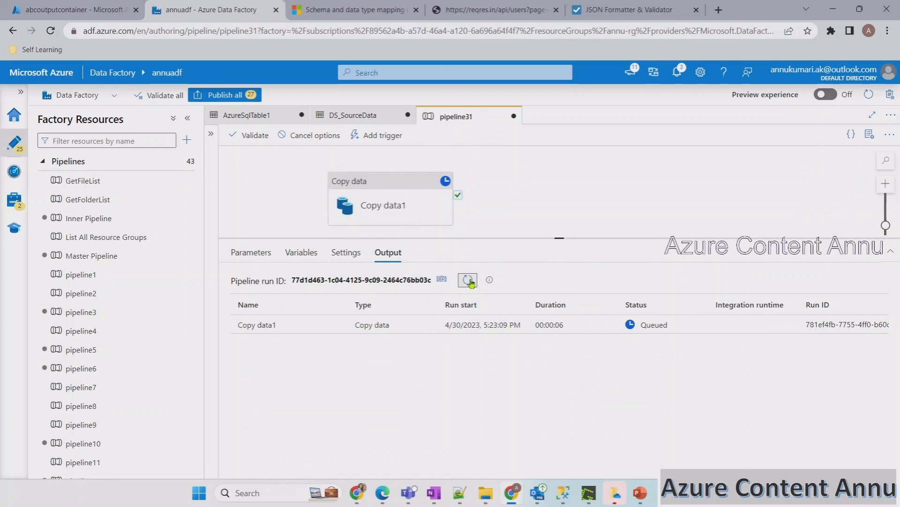
click(468, 281)
click(468, 281)
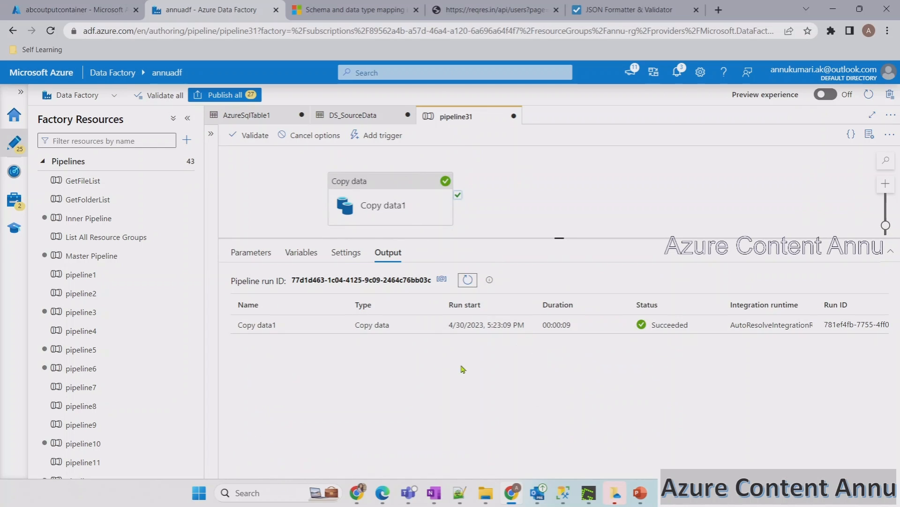
click(77, 6)
click(334, 151)
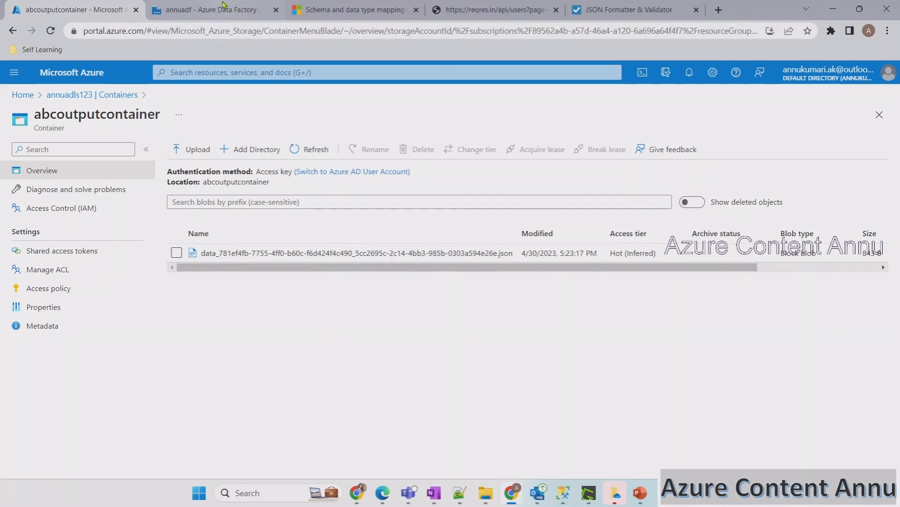
Open the Json17 sink dataset of Copy data1 in Data Factory to check its file path
key(ctrl+Tab)
click(320, 252)
click(540, 280)
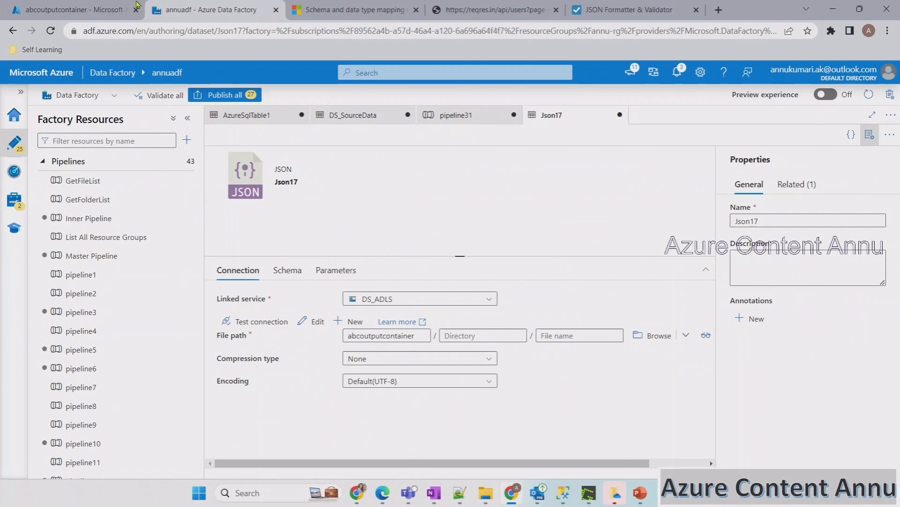
View the contents of the output JSON file in abcoutputcontainer and highlight the corresponding data array records in the reqres.in response
click(75, 10)
click(408, 251)
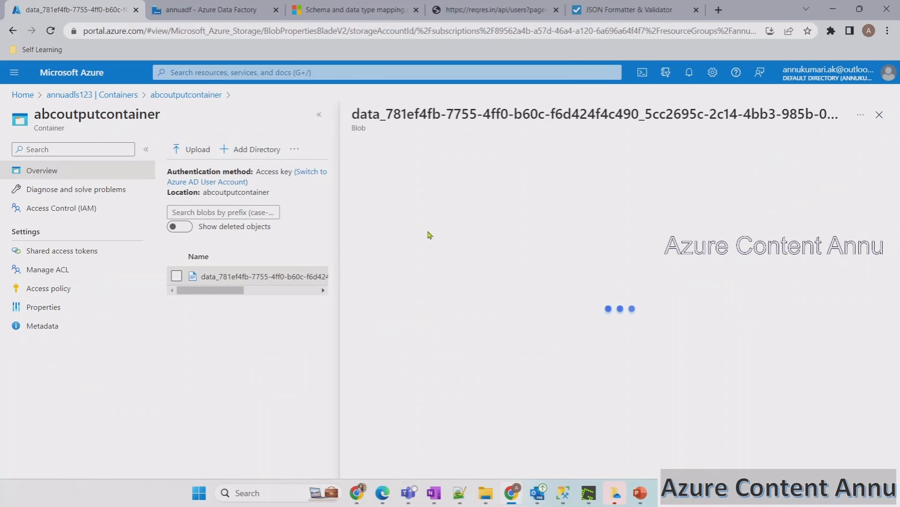
click(459, 177)
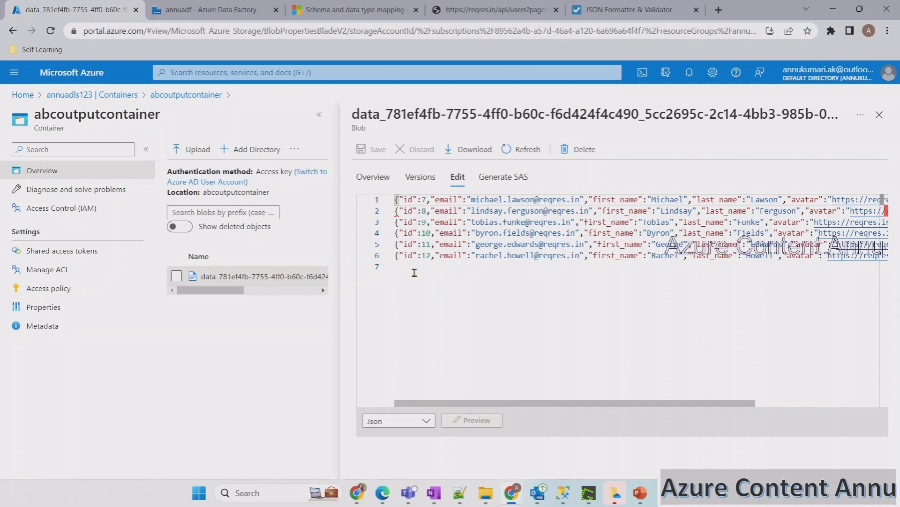
click(479, 11)
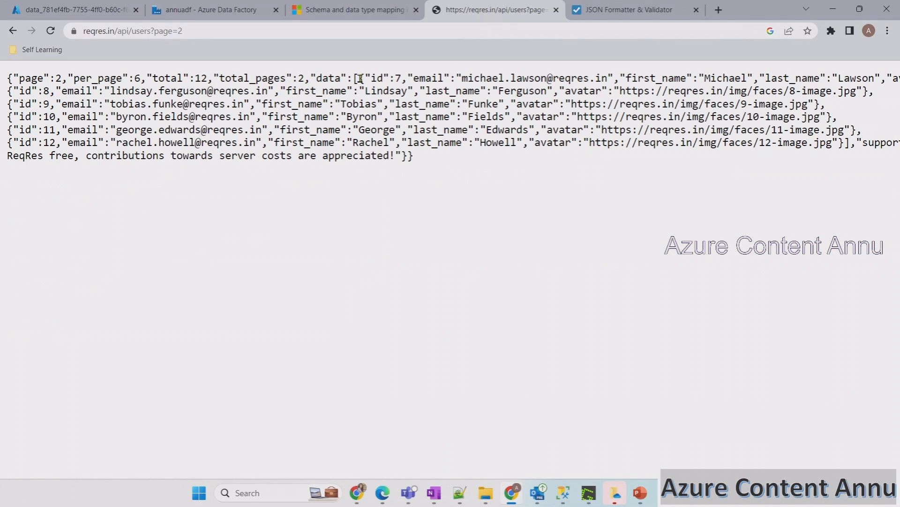
drag(361, 77, 847, 141)
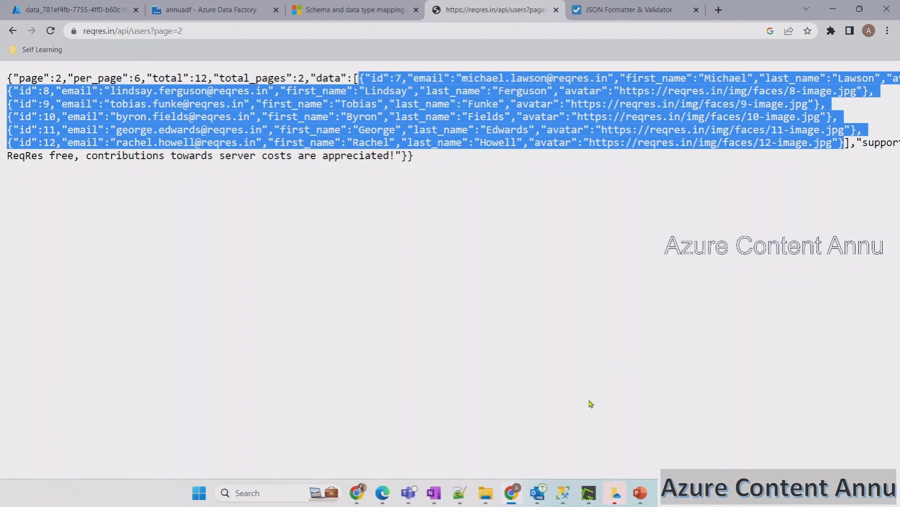
mouse_move(640, 493)
click(708, 436)
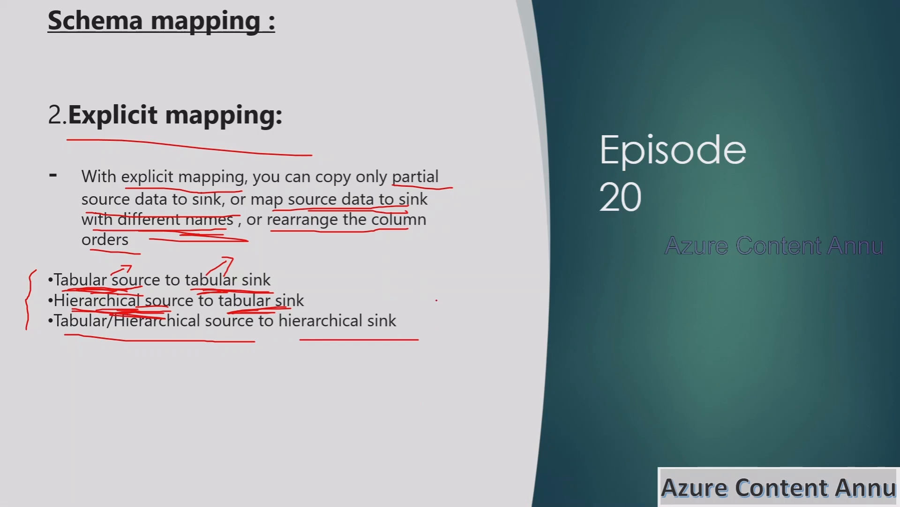
drag(426, 272, 429, 332)
key(Left)
drag(304, 122, 337, 112)
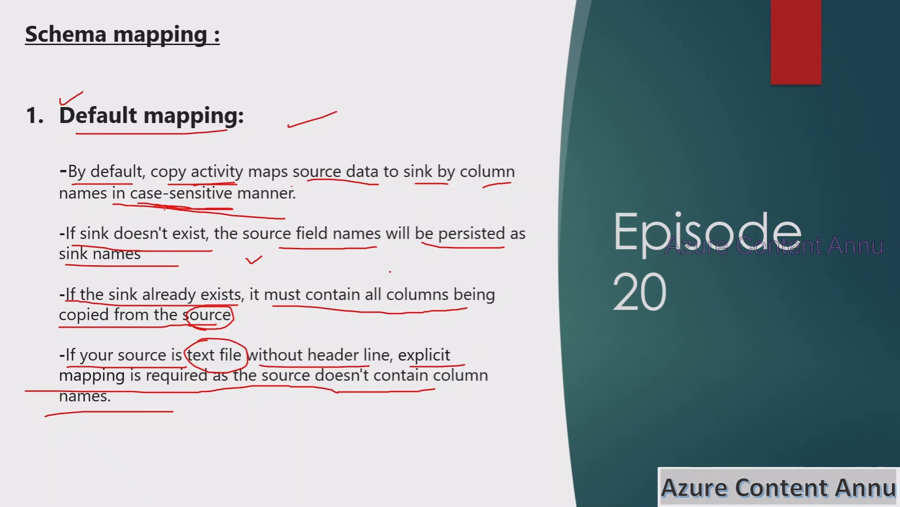